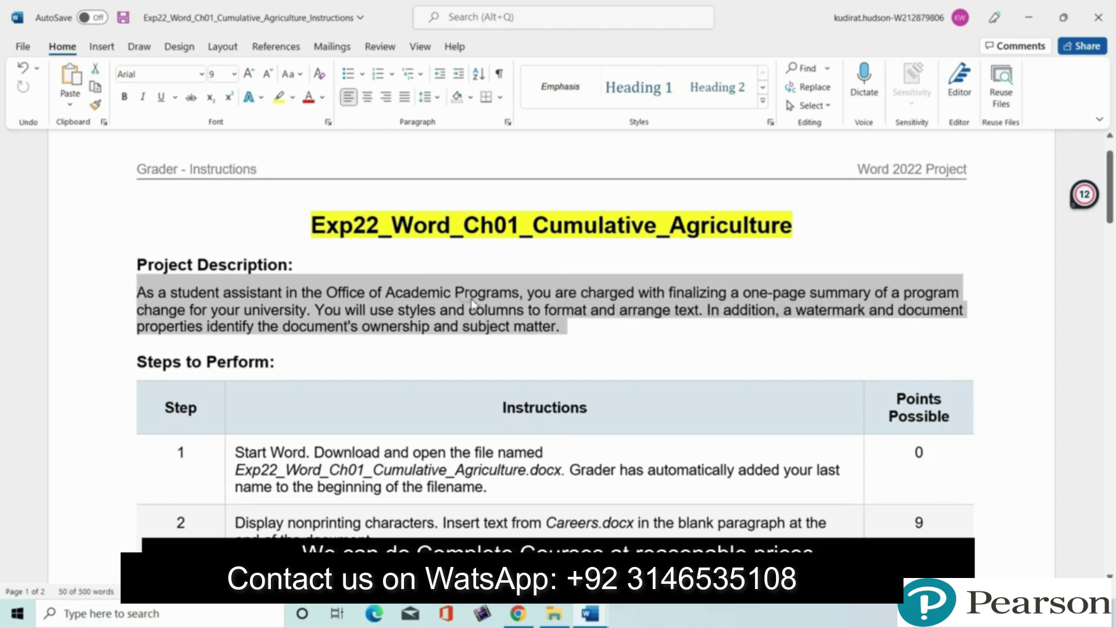
pyautogui.scroll(1, 535, 302)
pyautogui.scroll(-1, 445, 264)
pyautogui.scroll(1, 534, 374)
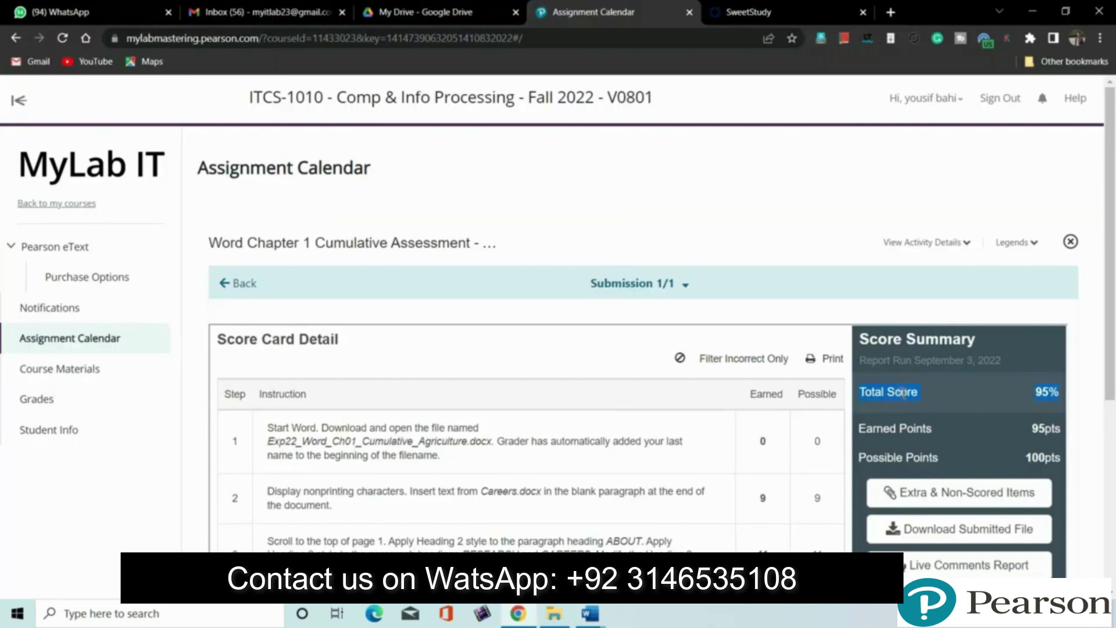
# Step: Review the course title, the Word Chapter 1 Cumulative Assessment heading, the total score and the score card in MyLab IT
pyautogui.moveTo(261, 102); pyautogui.dragTo(652, 100)
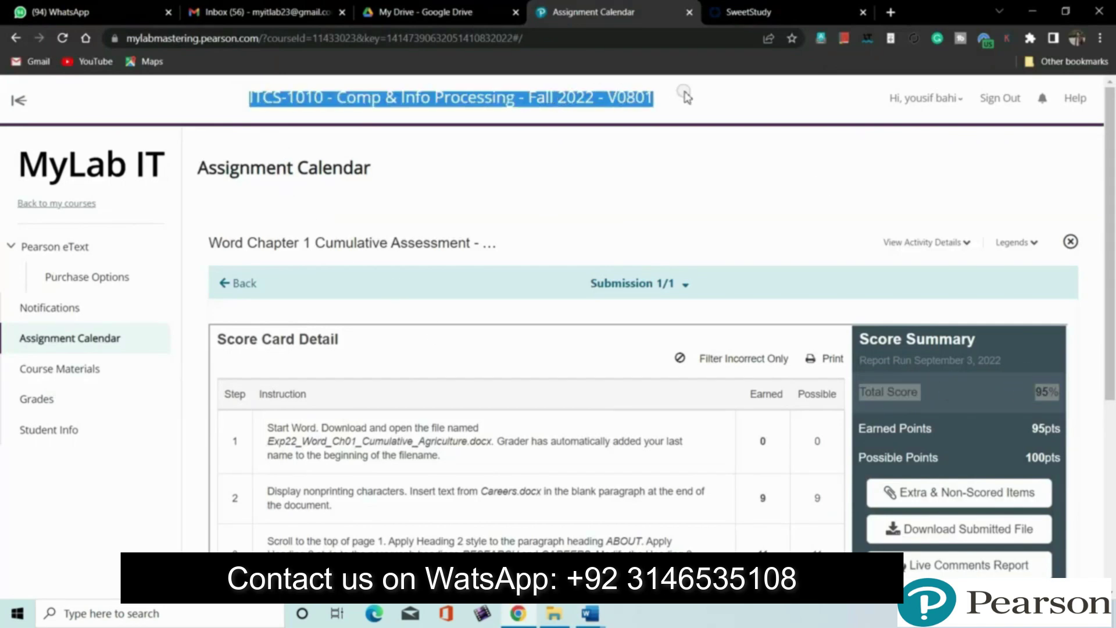
pyautogui.scroll(-1, 327, 177)
pyautogui.moveTo(209, 170); pyautogui.dragTo(482, 170)
pyautogui.scroll(-1, 361, 268)
pyautogui.moveTo(267, 285); pyautogui.dragTo(478, 301)
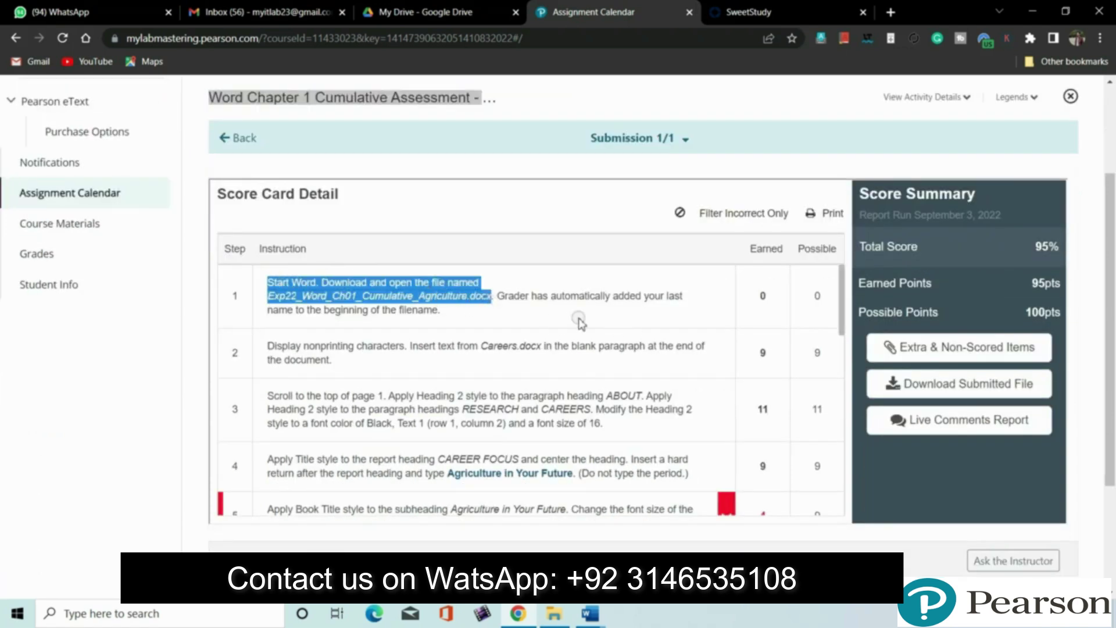
pyautogui.moveTo(1015, 241); pyautogui.dragTo(1058, 246)
pyautogui.scroll(-1, 627, 326)
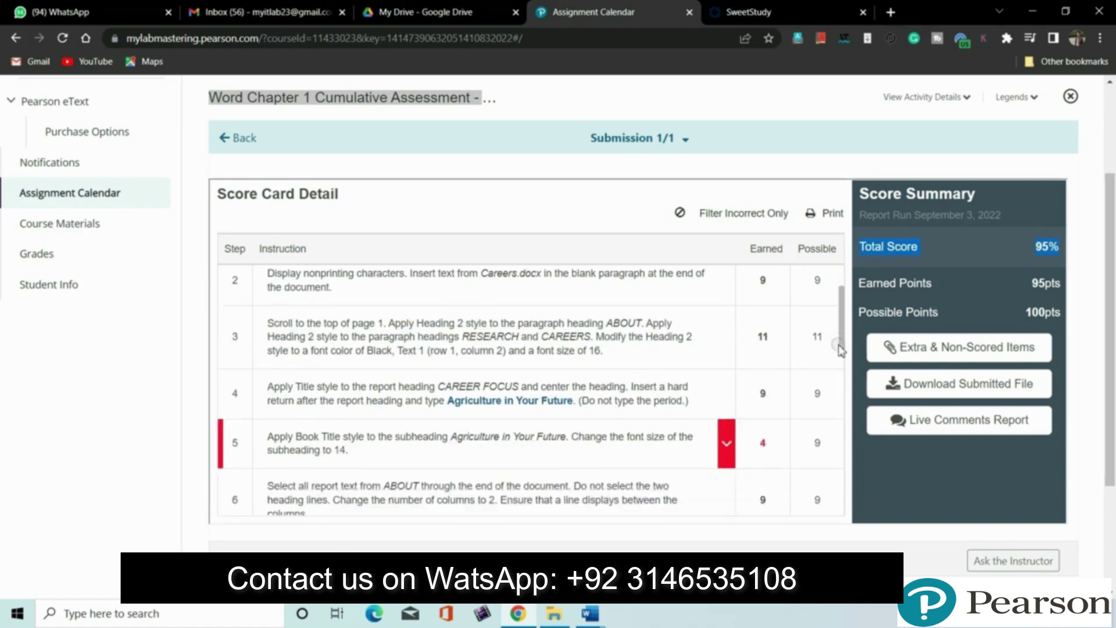
pyautogui.scroll(-2, 842, 349)
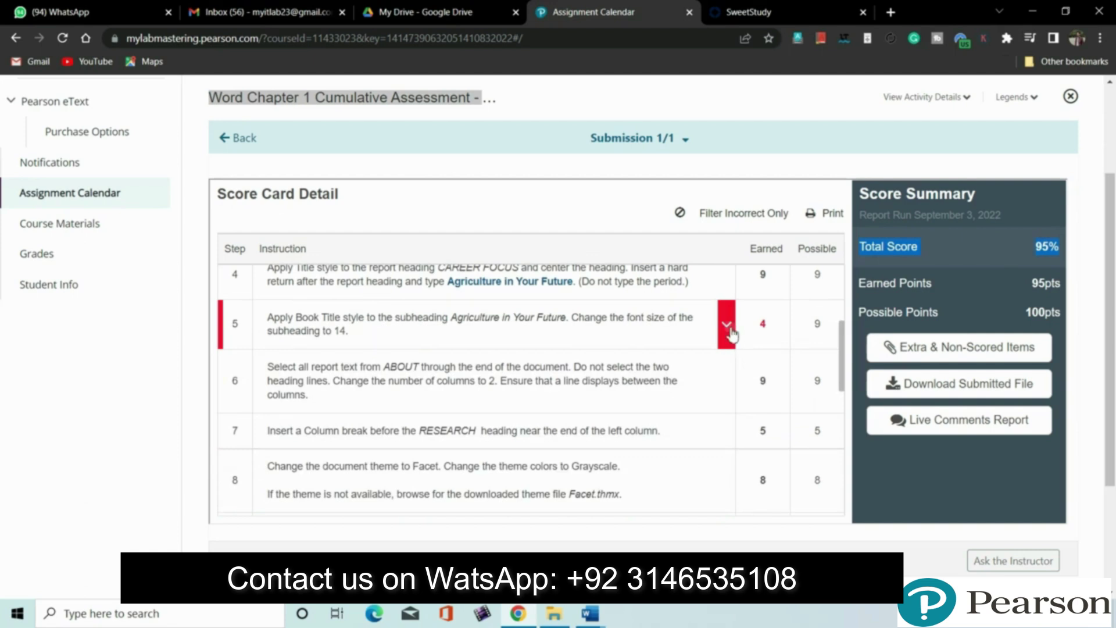
# Step: Read the grading feedback for step 5 in the score card, then check the other instructions and the file name in step 1
pyautogui.click(729, 329)
pyautogui.moveTo(318, 384); pyautogui.dragTo(271, 367)
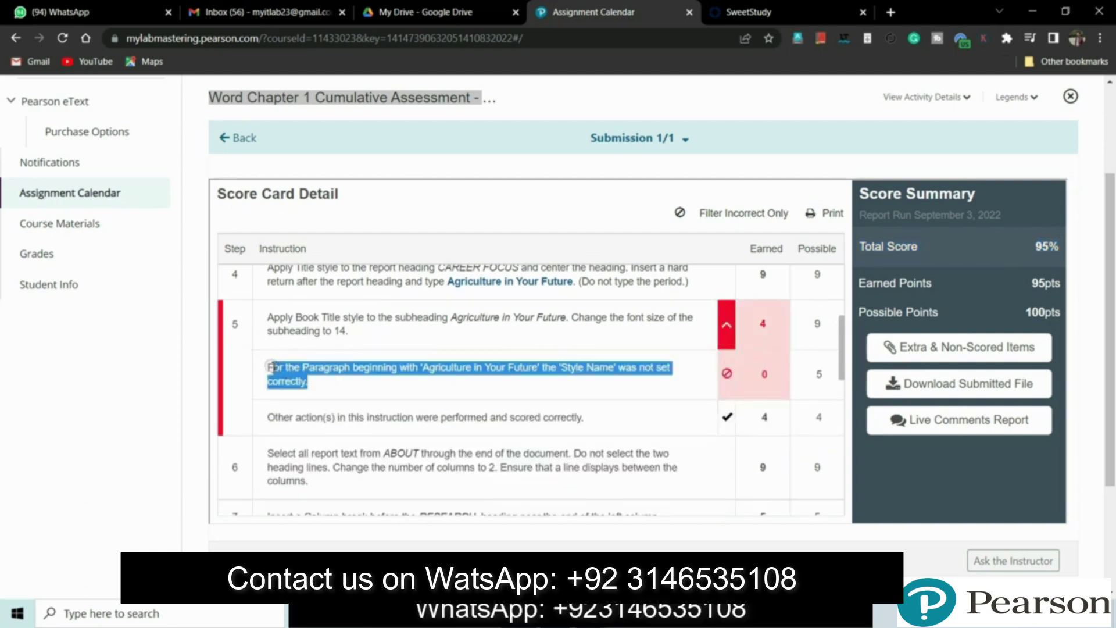
pyautogui.click(730, 325)
pyautogui.scroll(-7, 777, 375)
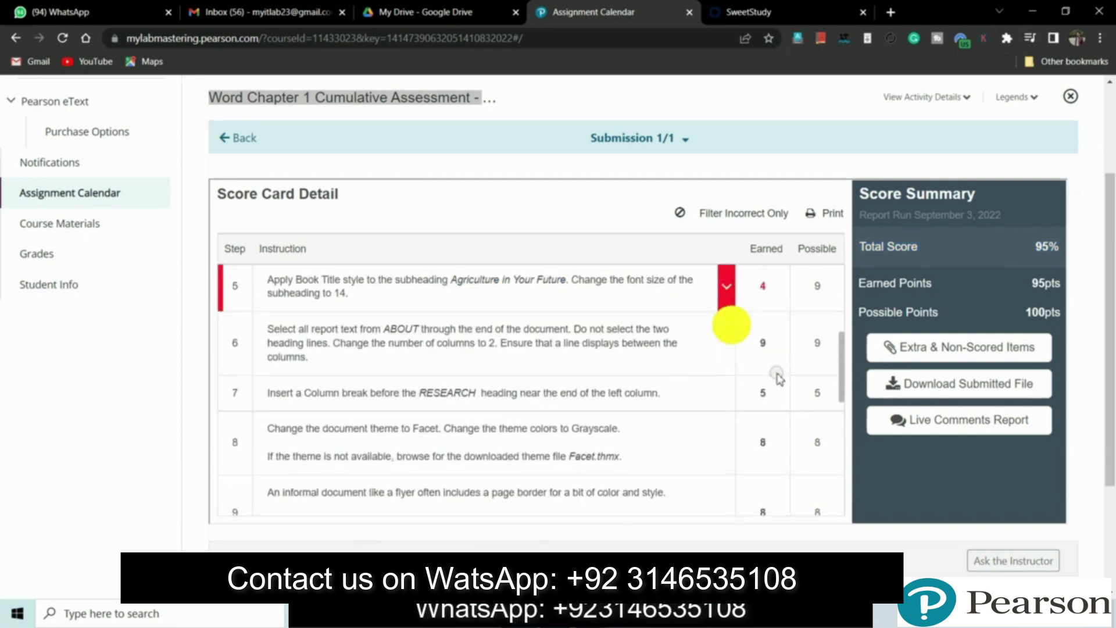
pyautogui.scroll(4, 508, 374)
pyautogui.scroll(2, 988, 402)
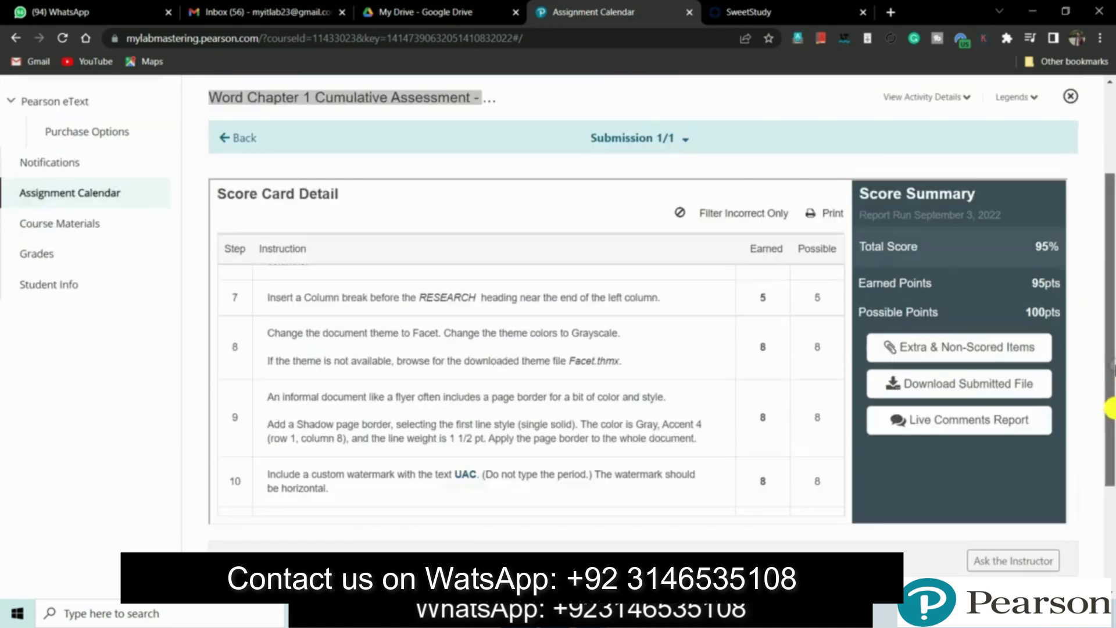
pyautogui.scroll(5, 793, 342)
pyautogui.scroll(1, 792, 342)
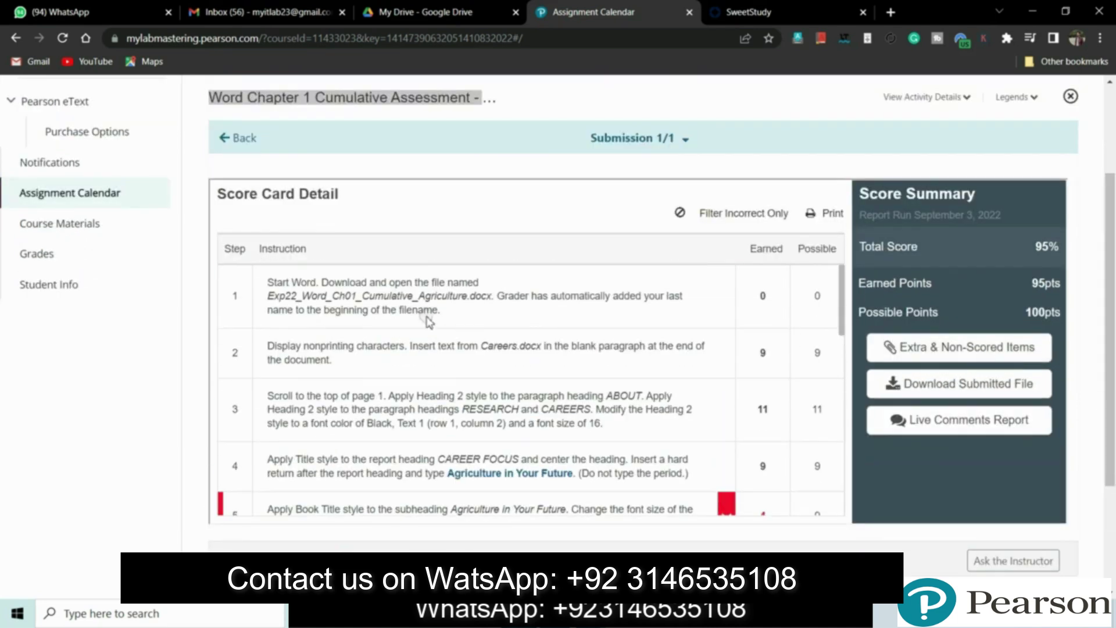
pyautogui.moveTo(272, 297); pyautogui.dragTo(491, 294)
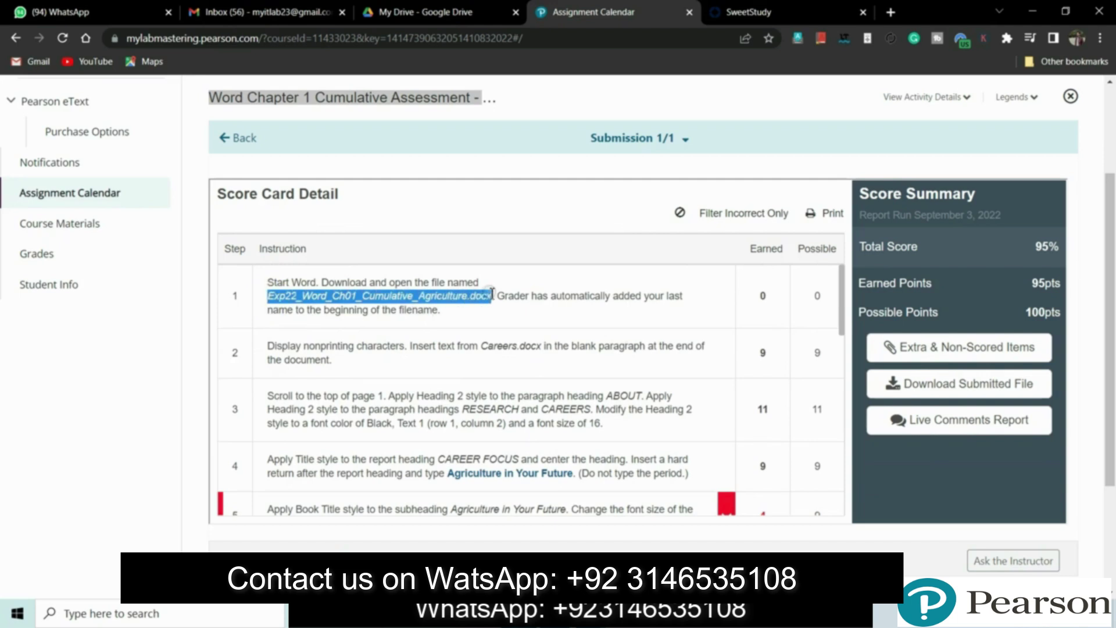
# Step: Switch to Word, view the Solution_EXP22_Word_Ch01_Cumulative_Agriculture document and close it
pyautogui.click(590, 618)
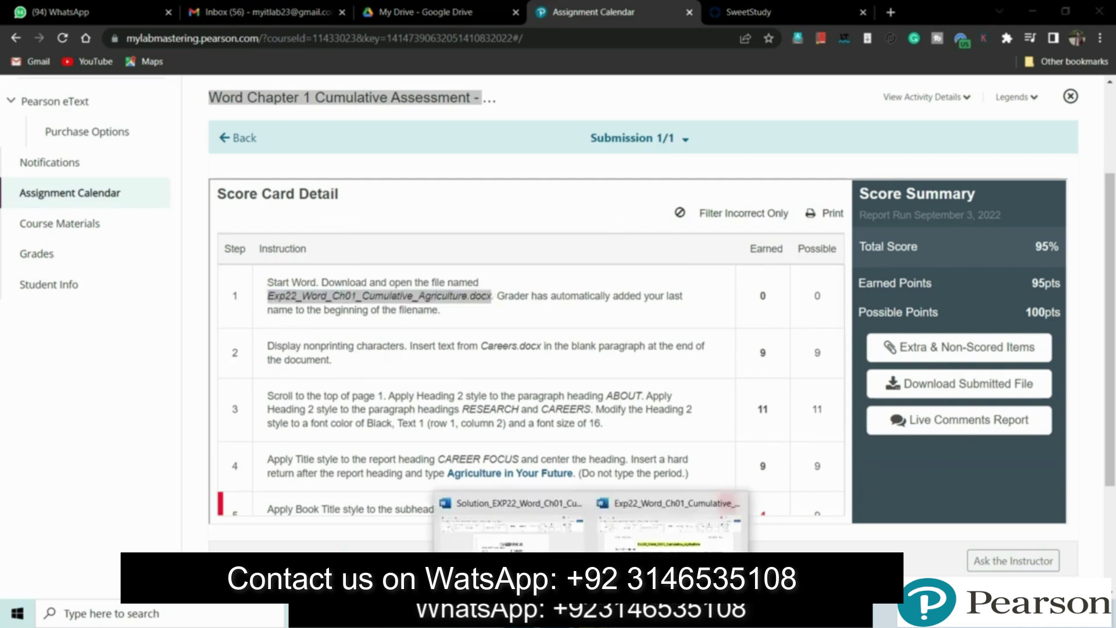
pyautogui.click(500, 539)
pyautogui.moveTo(1112, 268)
pyautogui.mouseDown()
pyautogui.moveTo(1111, 494)
pyautogui.moveTo(1111, 256)
pyautogui.mouseUp()
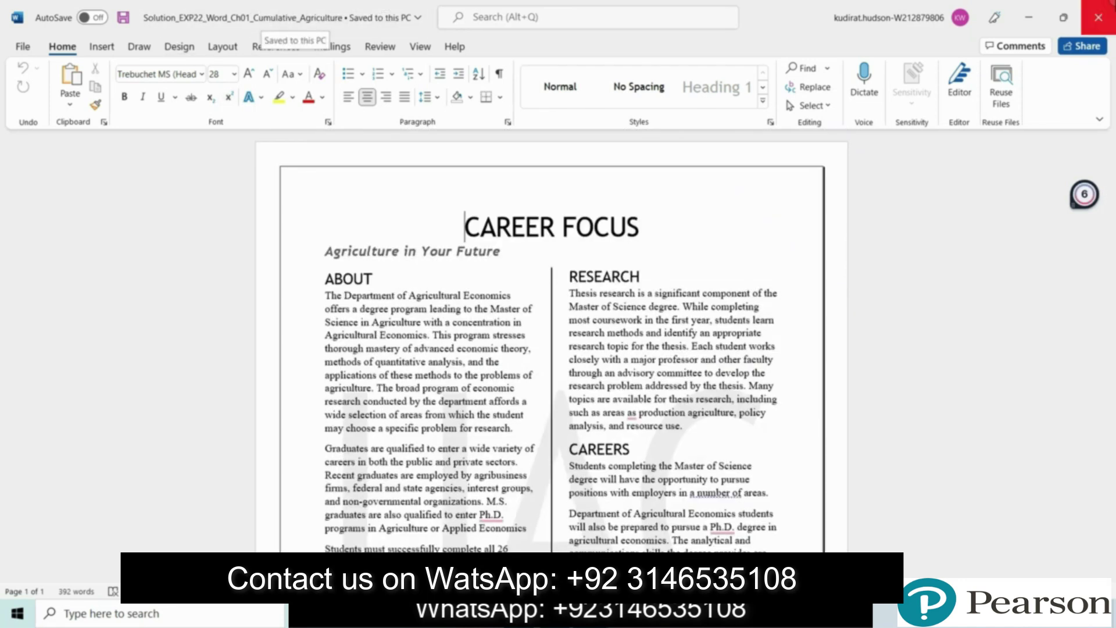
pyautogui.click(1097, 18)
# Step: Open S_EXP22_Word_Ch01_Cumulative_Agriculture from the Ch1 folder in File Explorer, enable editing and maximize its window
pyautogui.hotkey('alt', 'Tab')
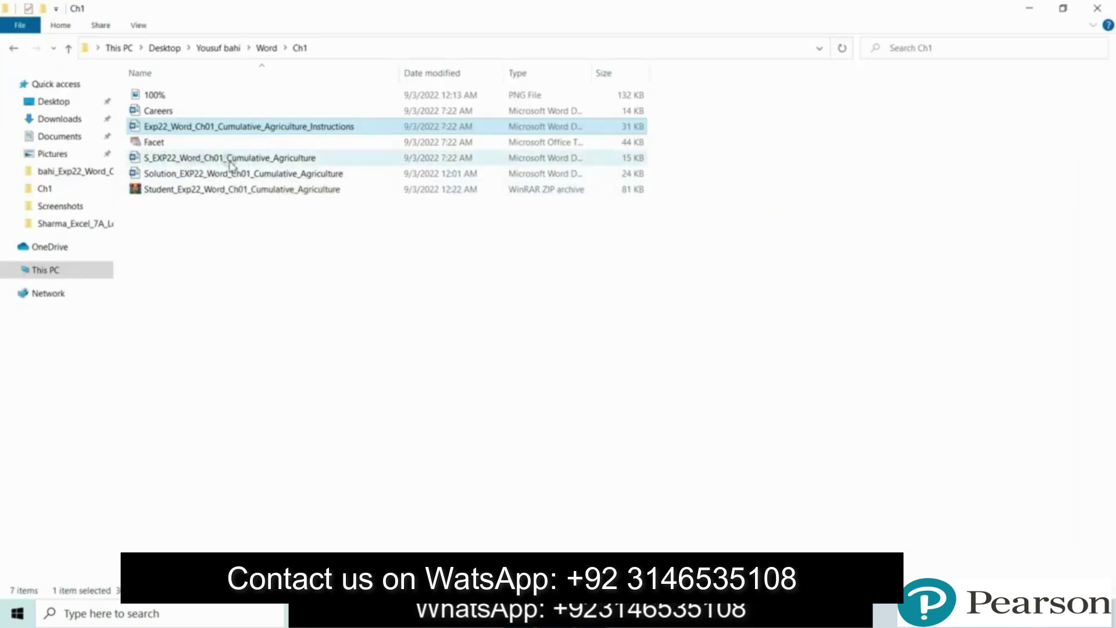
pyautogui.doubleClick(200, 161)
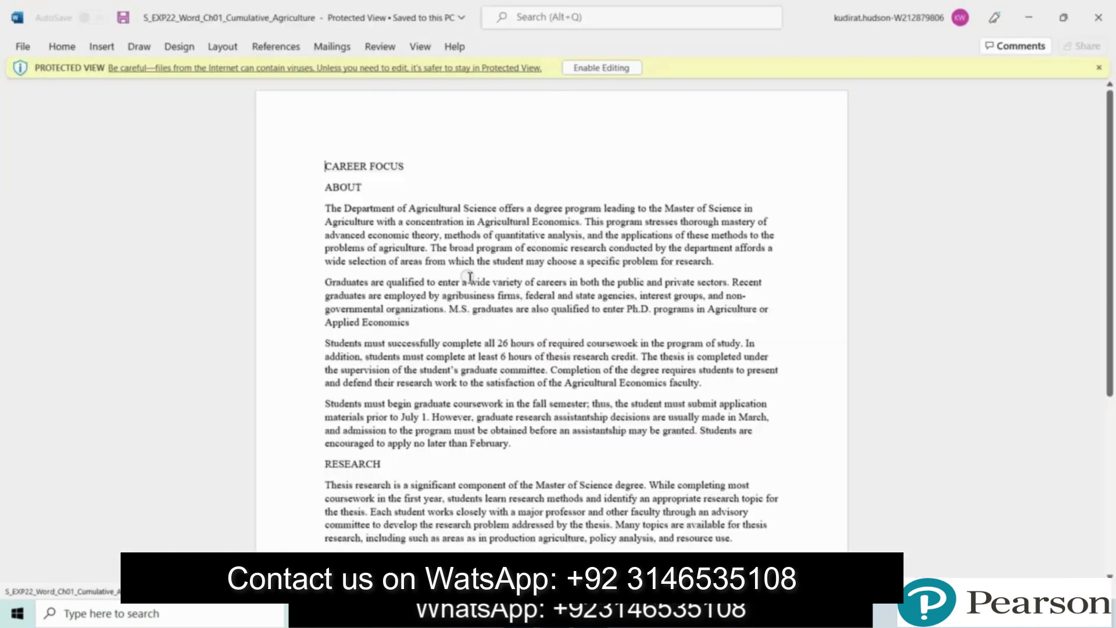
pyautogui.click(604, 70)
pyautogui.click(1063, 16)
pyautogui.click(900, 145)
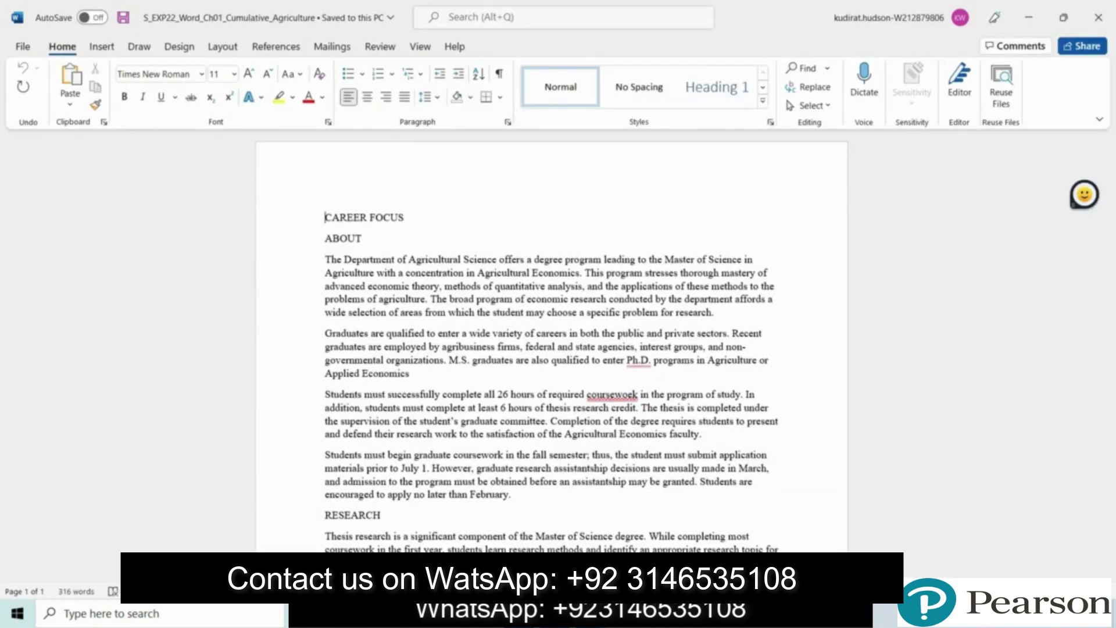
pyautogui.keyDown('ctrl'); pyautogui.scroll(3, 969, 312); pyautogui.keyUp('ctrl')
pyautogui.scroll(-8, 970, 312)
pyautogui.scroll(10, 969, 312)
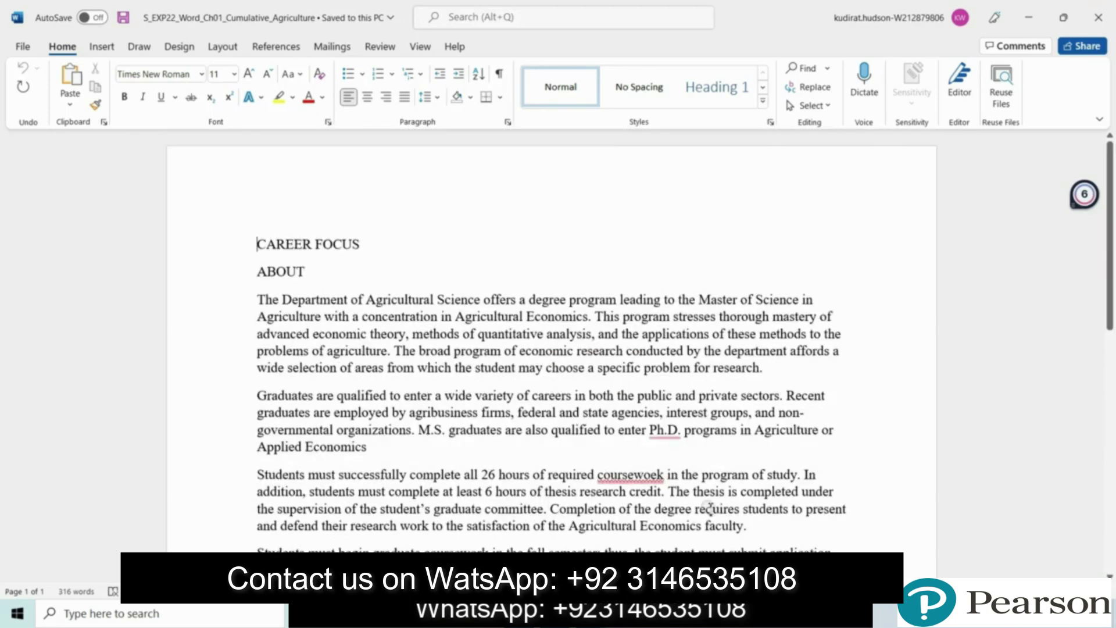
# Step: Highlight the text of step 2 in yellow in the Exp22_Word_Ch01_Cumulative_Agriculture_Instructions document
pyautogui.moveTo(578, 615)
pyautogui.click(482, 532)
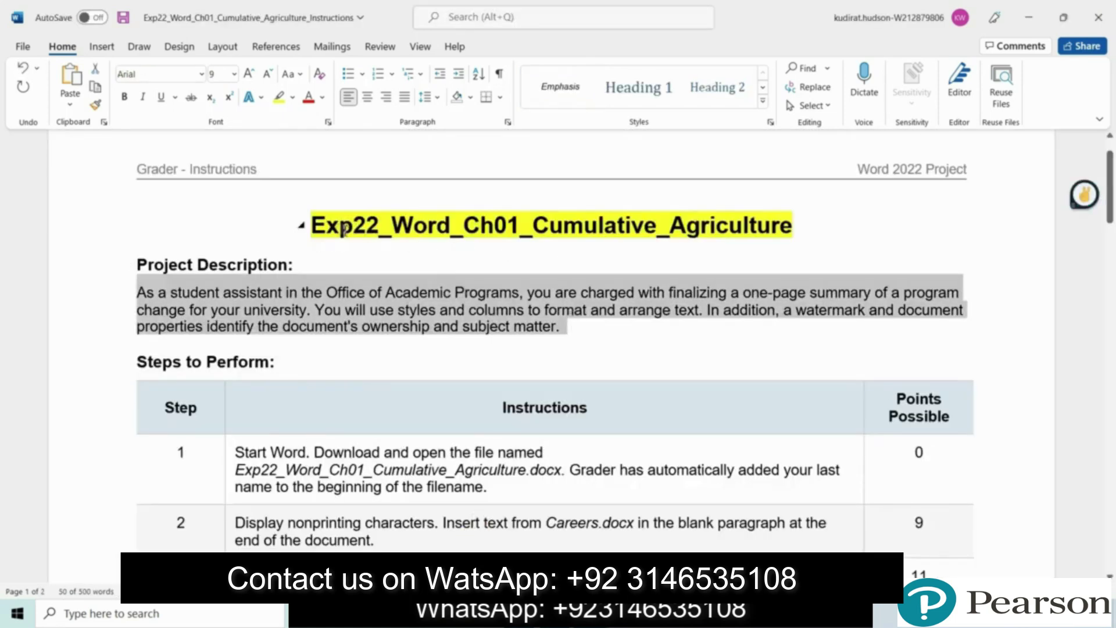
pyautogui.scroll(-2, 337, 227)
pyautogui.click(230, 363)
pyautogui.scroll(-1, 725, 353)
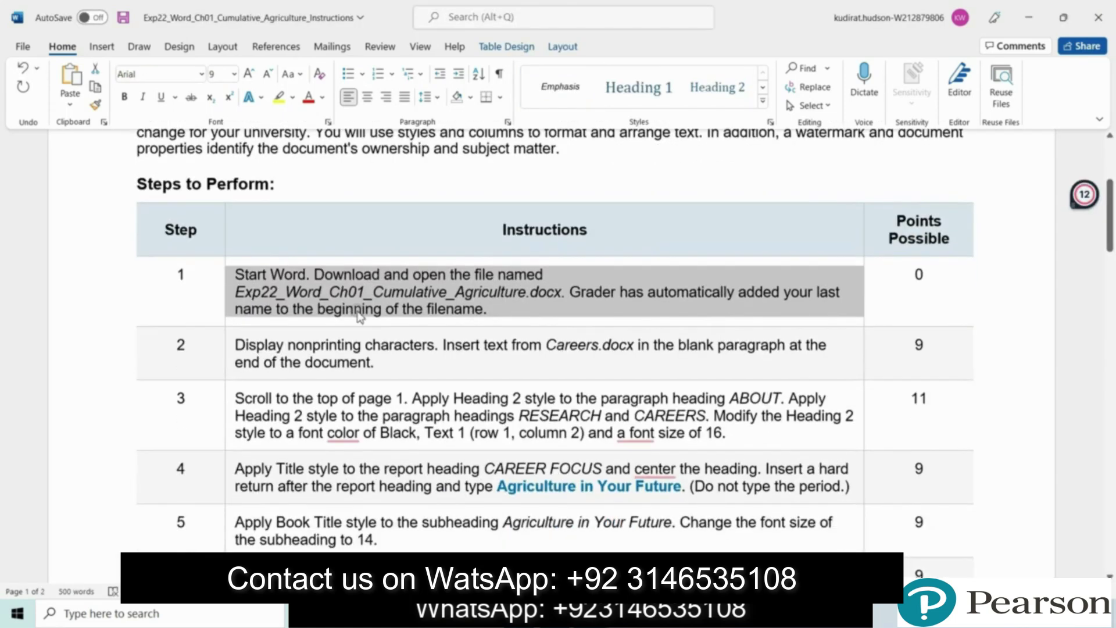
pyautogui.scroll(-1, 484, 311)
pyautogui.click(230, 300)
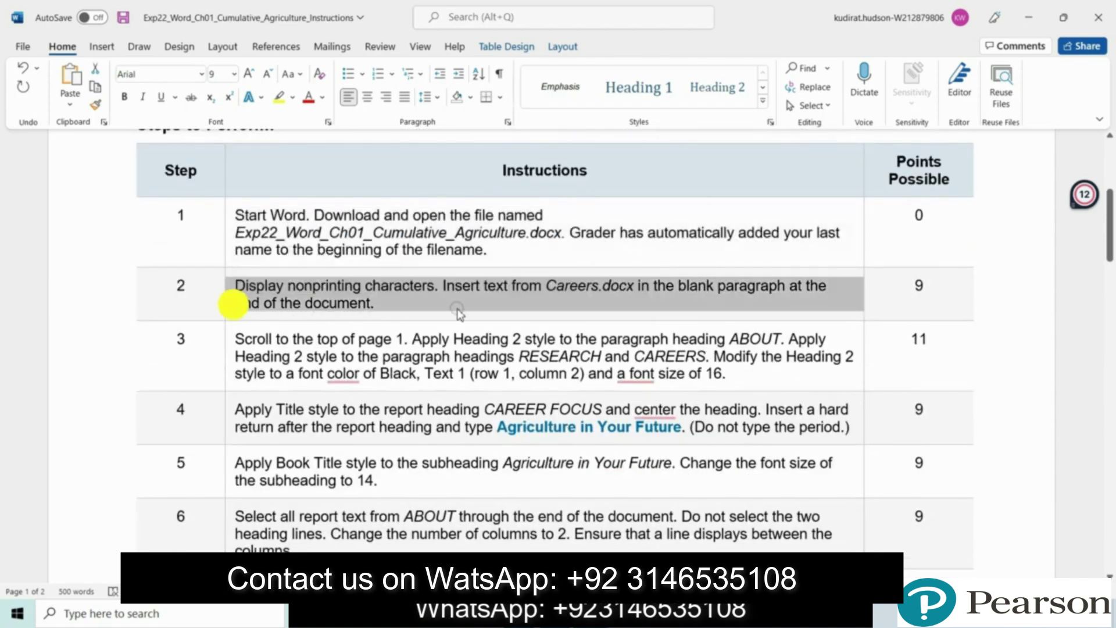
pyautogui.scroll(-1, 471, 257)
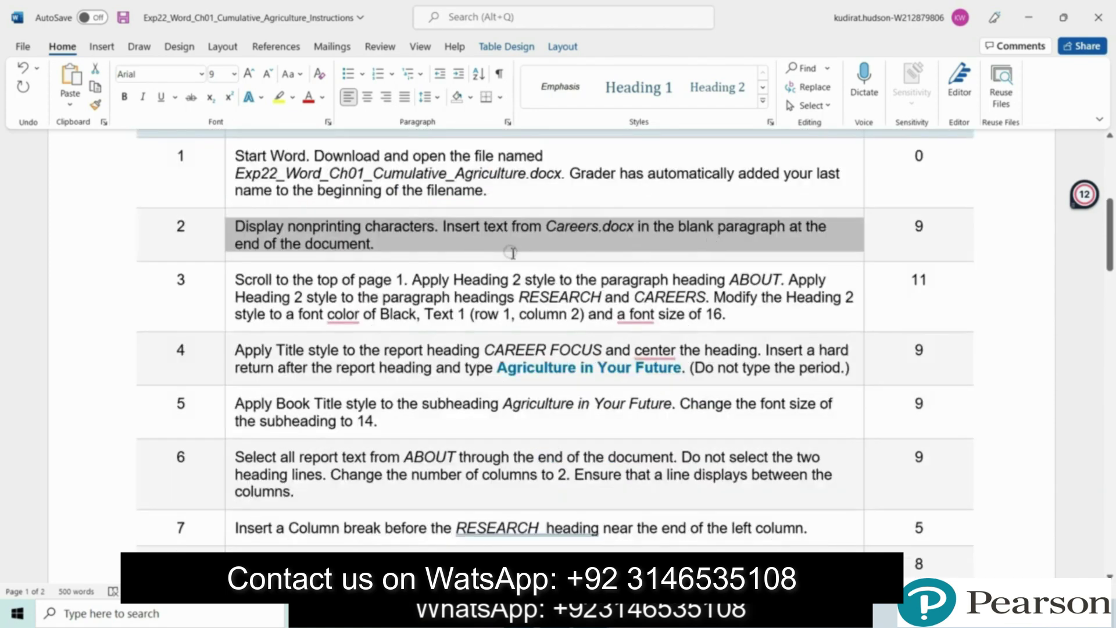
pyautogui.click(279, 97)
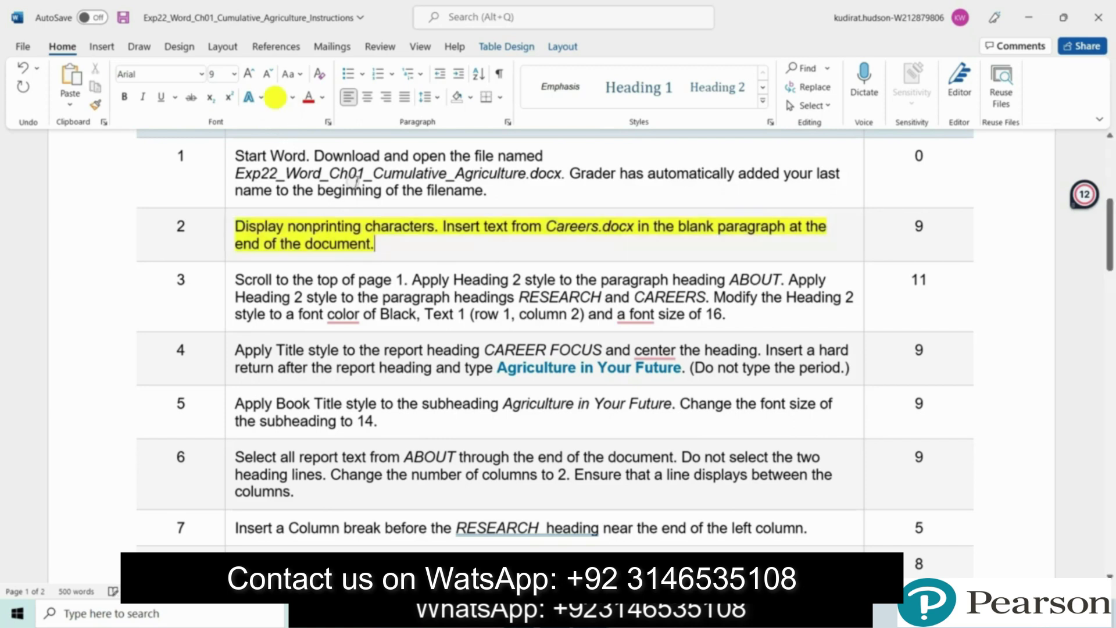
pyautogui.scroll(2, 924, 570)
pyautogui.moveTo(927, 572); pyautogui.dragTo(939, 572)
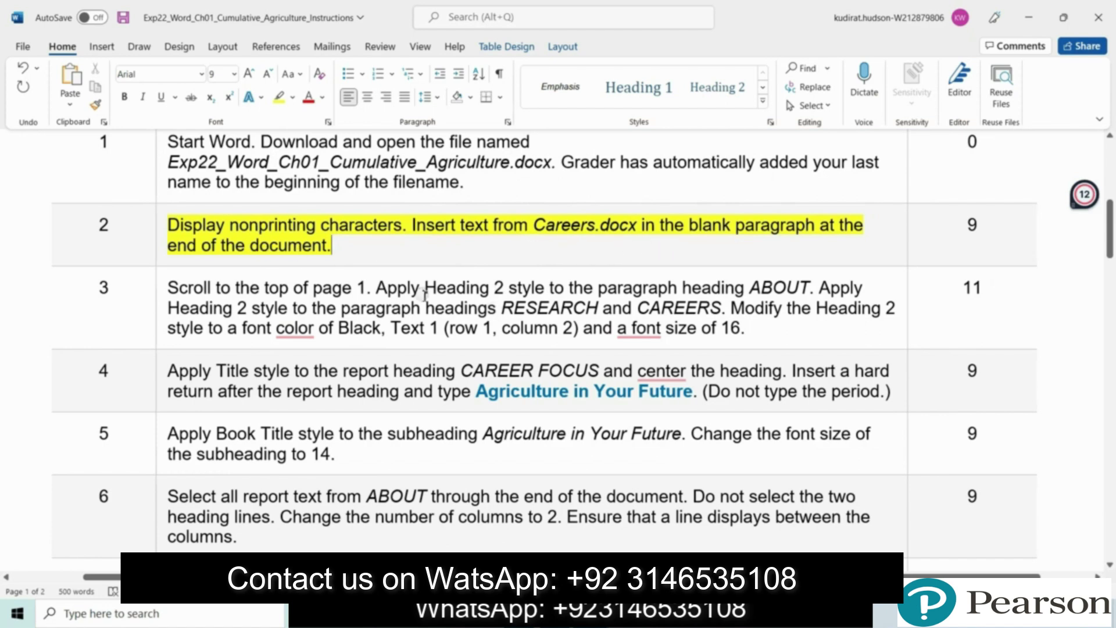
# Step: Switch to the S_EXP22_Word_Ch01_Cumulative_Agriculture document and display nonprinting characters
pyautogui.click(590, 613)
pyautogui.click(669, 523)
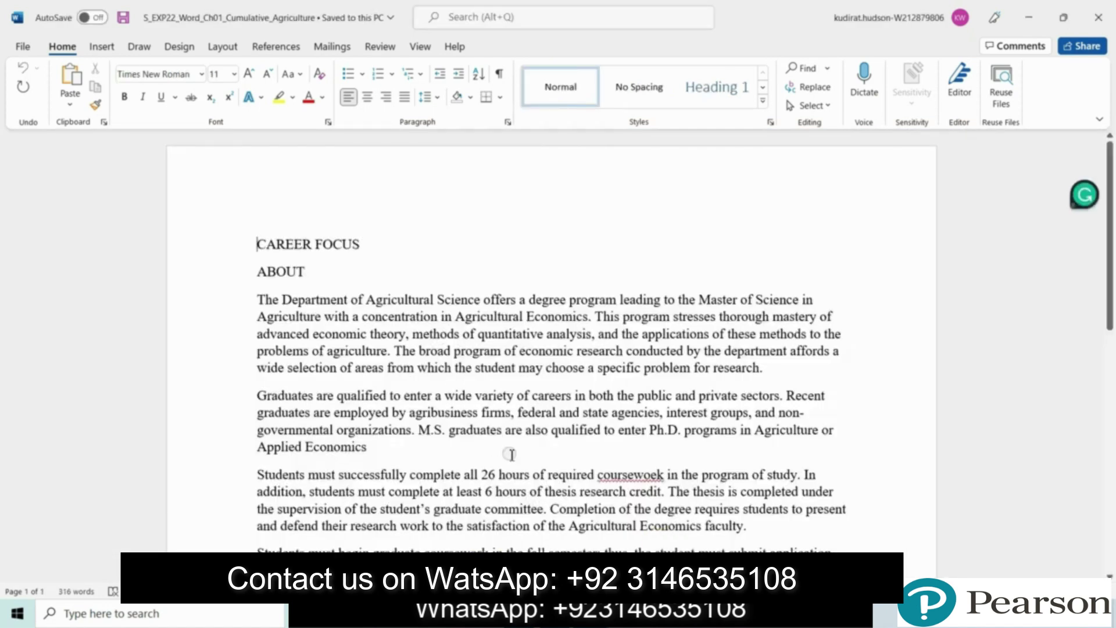
pyautogui.scroll(-4, 509, 454)
pyautogui.click(499, 74)
# Step: Insert the text of the Careers file from the Ch1 folder into the blank paragraph at the end of the document
pyautogui.scroll(-4, 264, 307)
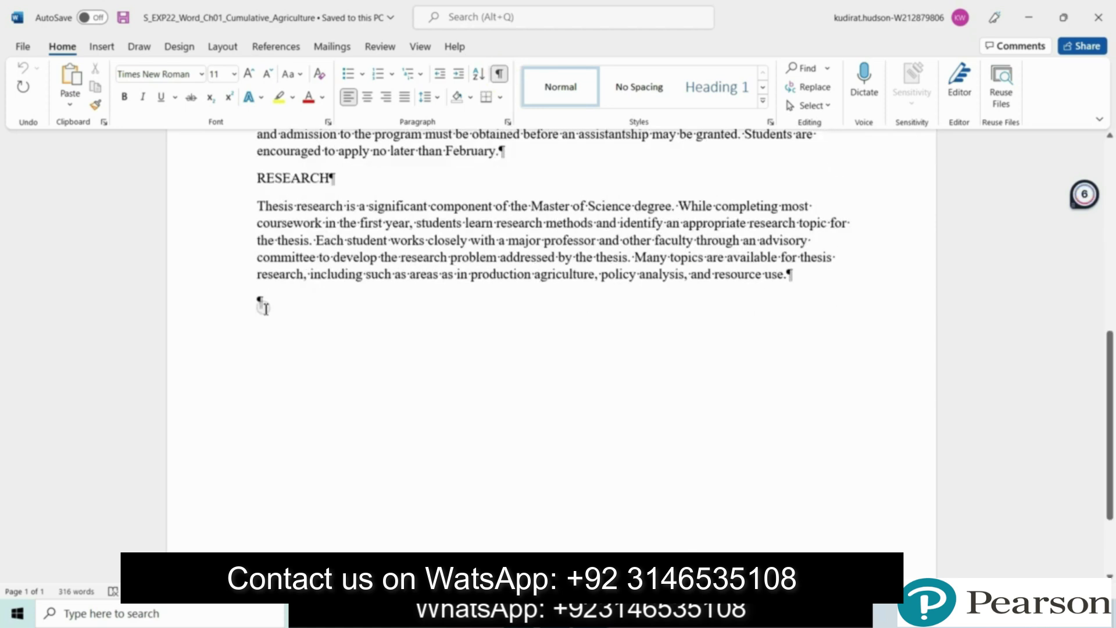
pyautogui.click(103, 46)
pyautogui.click(962, 106)
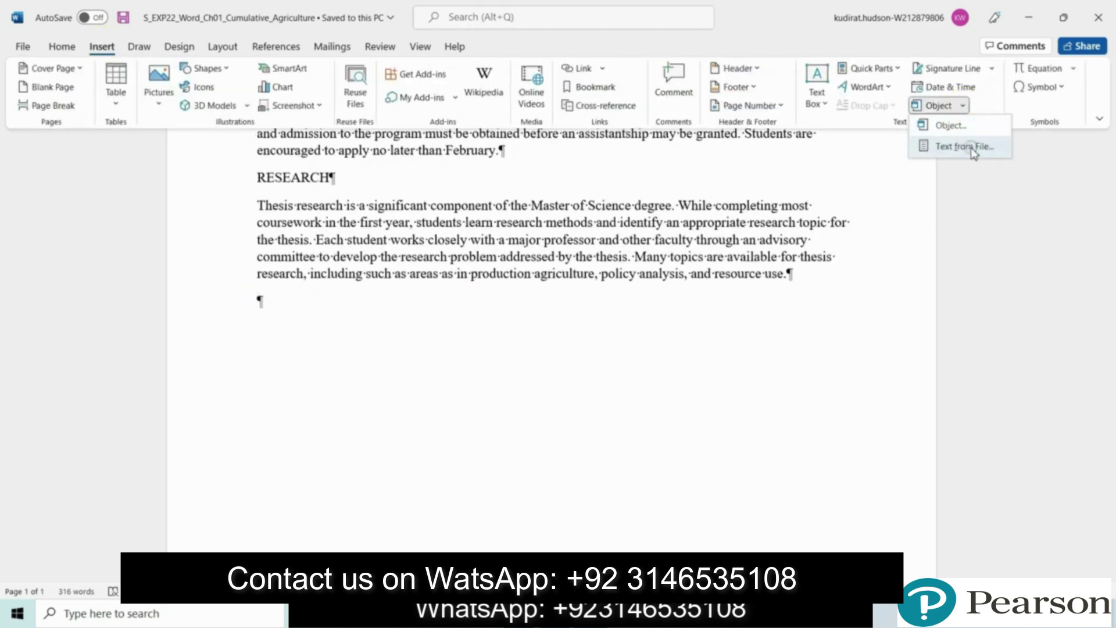
pyautogui.click(972, 147)
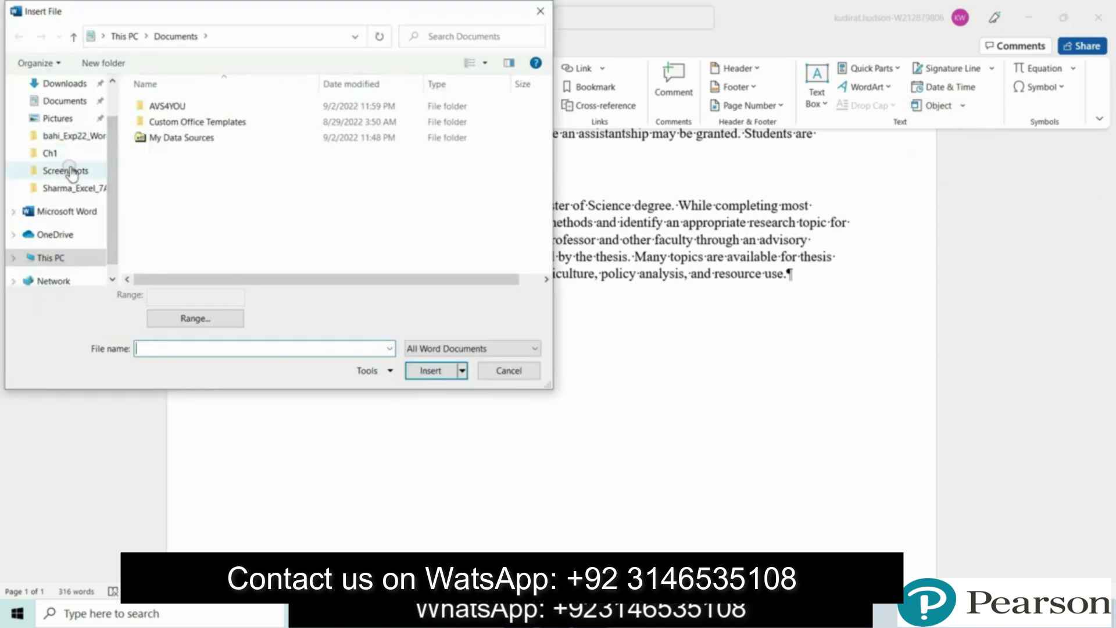
pyautogui.scroll(1, 69, 172)
pyautogui.click(64, 112)
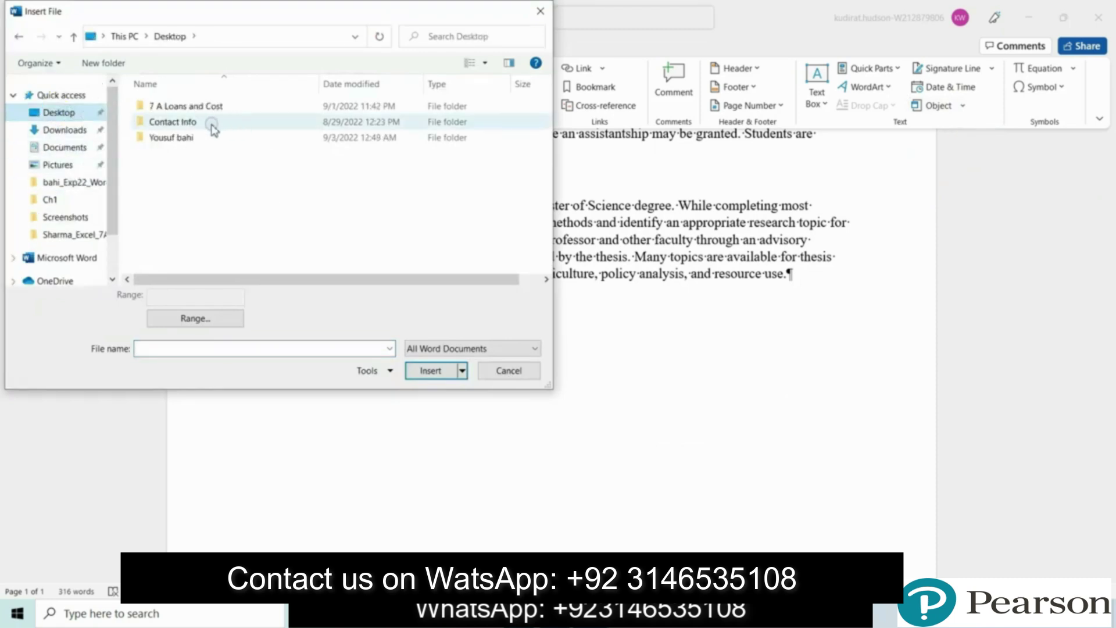
pyautogui.doubleClick(232, 137)
pyautogui.doubleClick(180, 154)
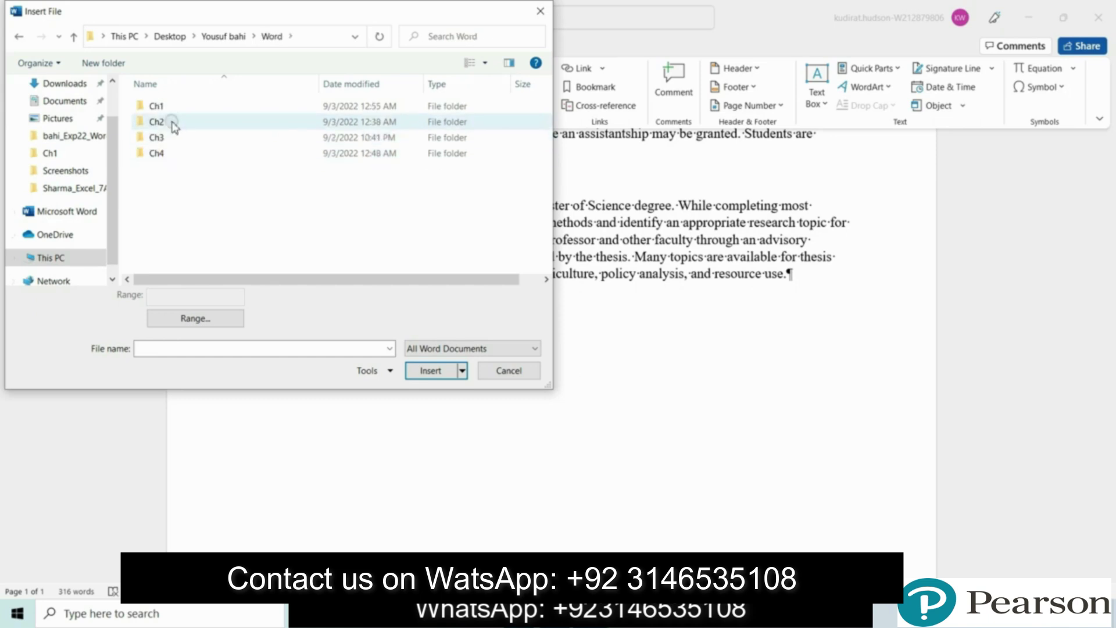
pyautogui.doubleClick(178, 107)
pyautogui.click(166, 106)
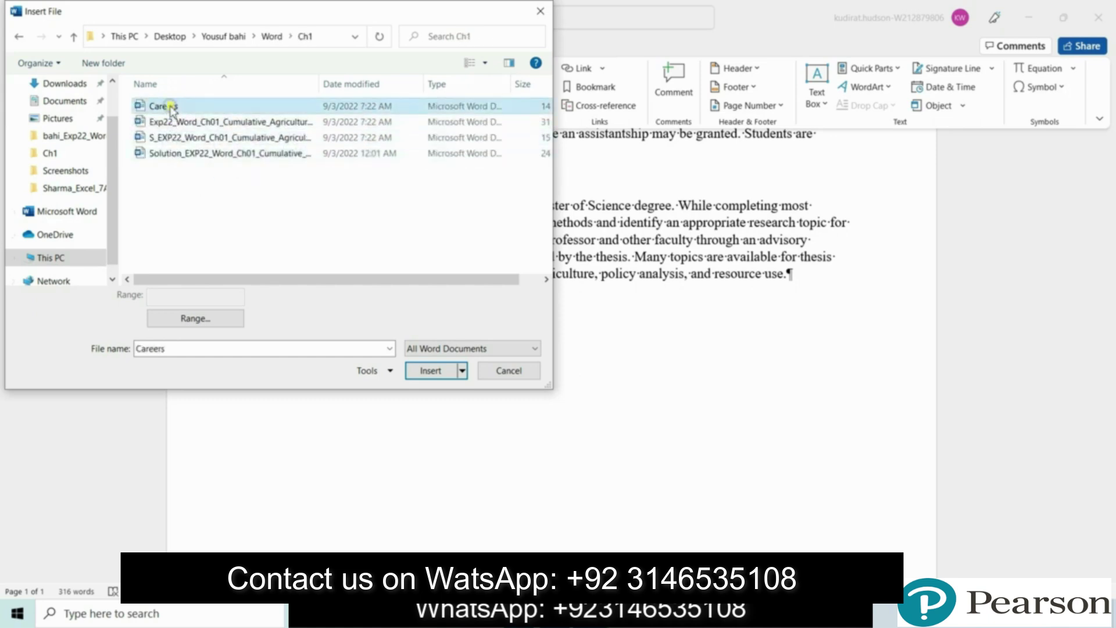
pyautogui.click(431, 372)
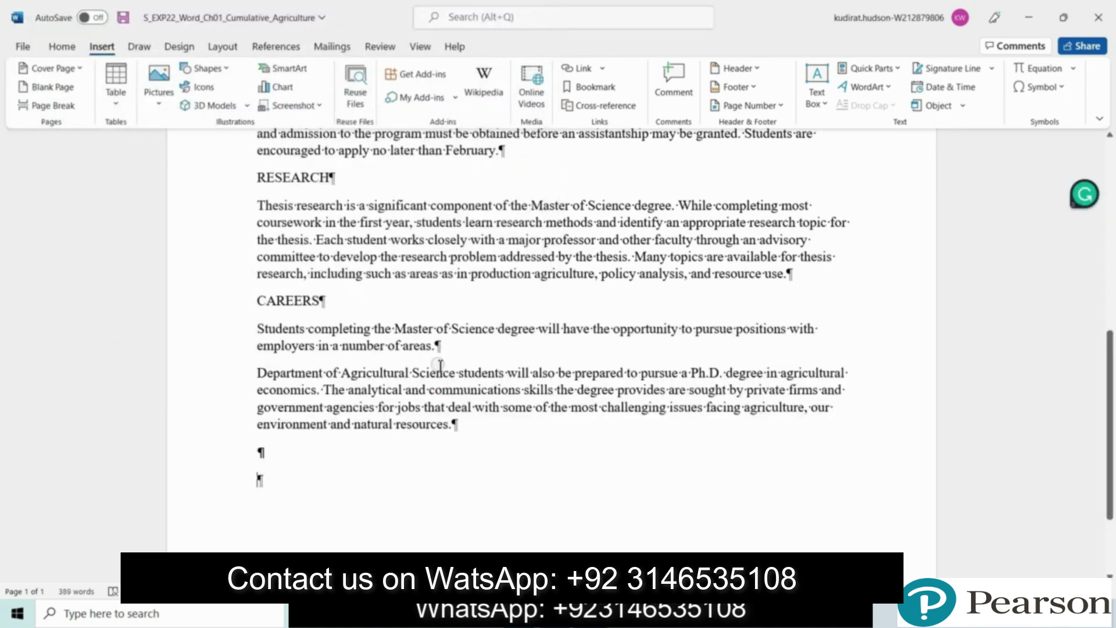
pyautogui.scroll(7, 438, 364)
pyautogui.scroll(-8, 438, 362)
# Step: Return to the instructions document and remove the yellow highlight from step 2
pyautogui.click(518, 534)
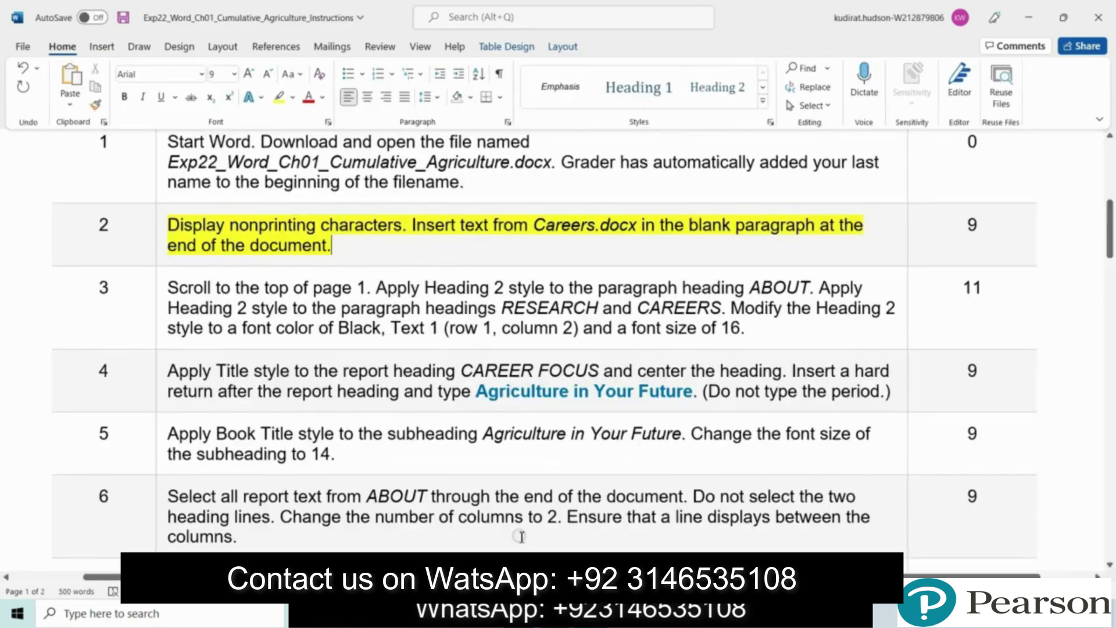
pyautogui.tripleClick(208, 255)
pyautogui.click(233, 227)
pyautogui.click(250, 305)
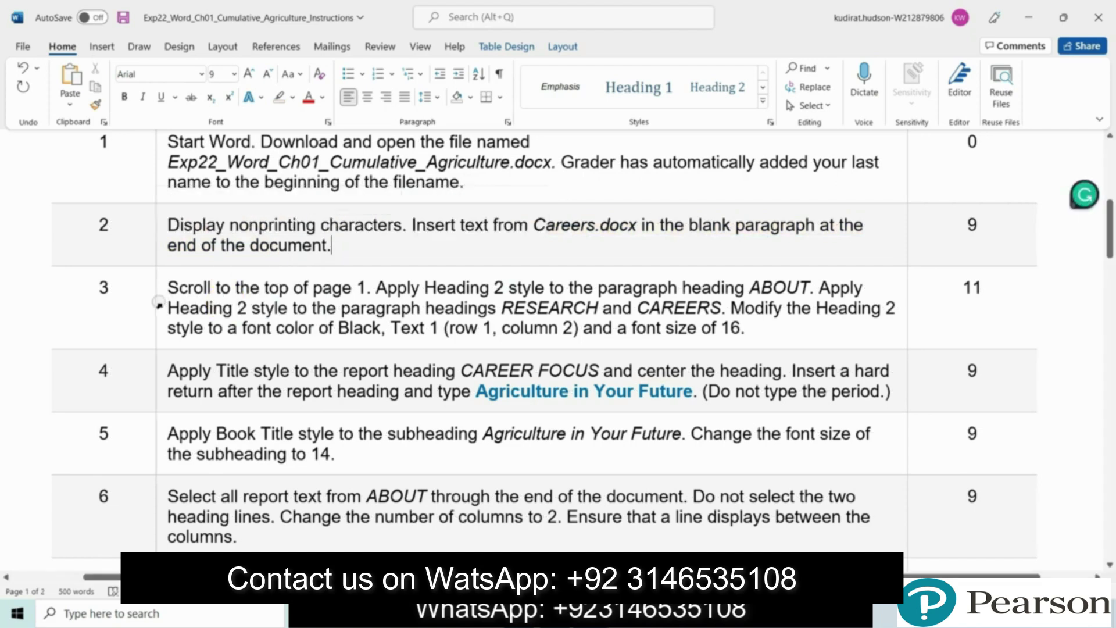
# Step: Highlight step 3 of the instructions in yellow and read its Heading 2 requirements for ABOUT, RESEARCH and CAREERS
pyautogui.click(158, 302)
pyautogui.click(236, 275)
pyautogui.click(227, 298)
pyautogui.scroll(-1, 238, 247)
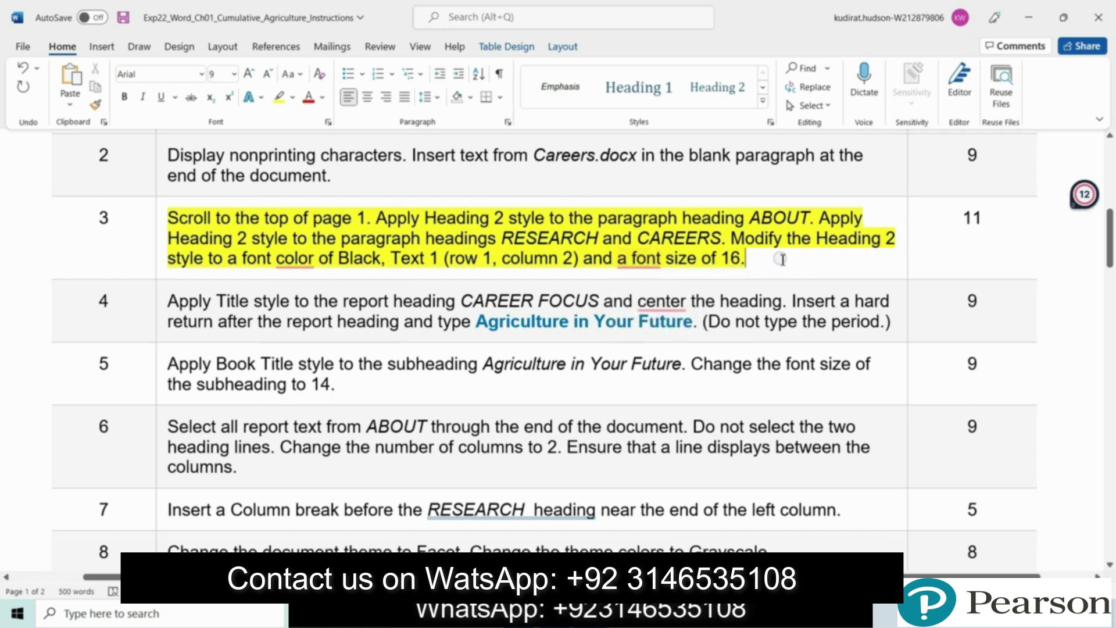
pyautogui.moveTo(168, 216); pyautogui.dragTo(732, 238)
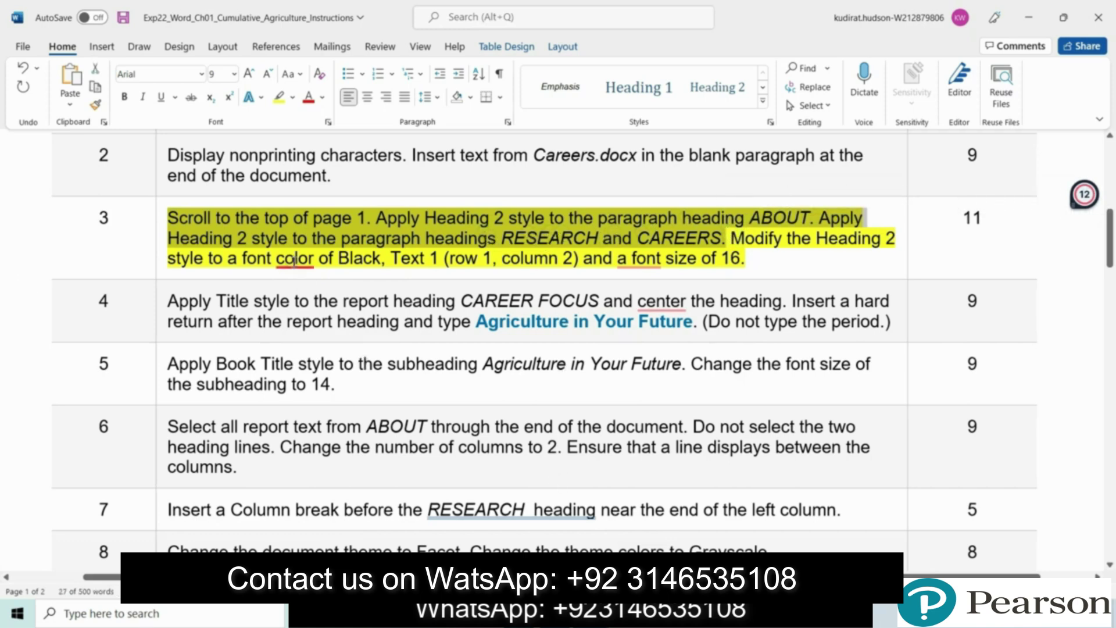
# Step: Switch to the S_EXP22_Word_Ch01_Cumulative_Agriculture document and apply the Heading 2 style to the ABOUT paragraph heading
pyautogui.click(591, 613)
pyautogui.click(673, 520)
pyautogui.scroll(5, 498, 319)
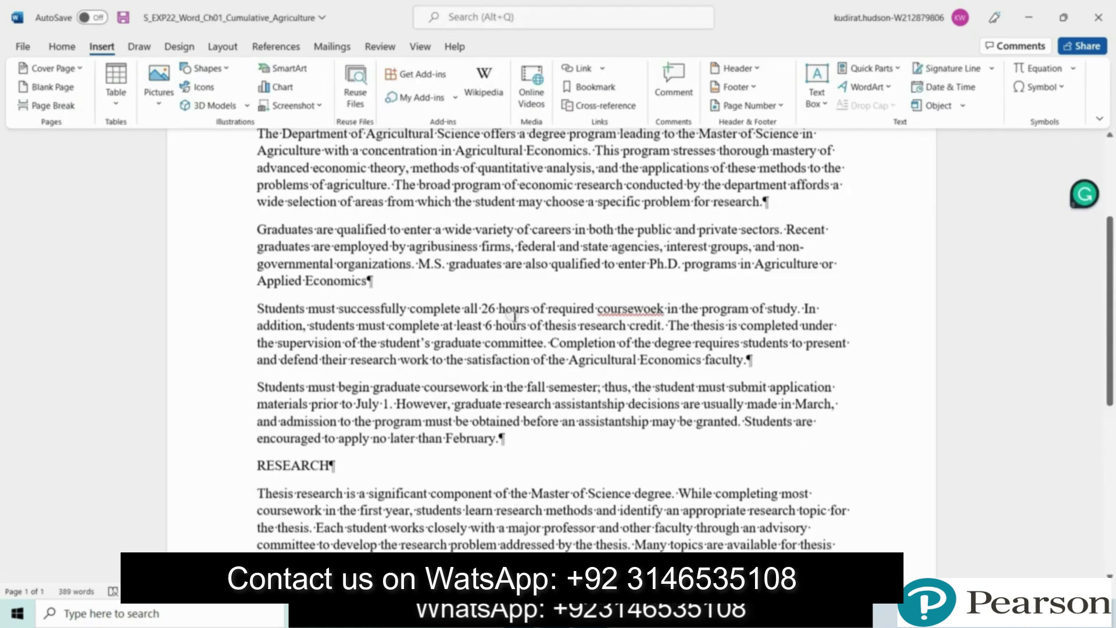
pyautogui.moveTo(258, 269); pyautogui.dragTo(308, 266)
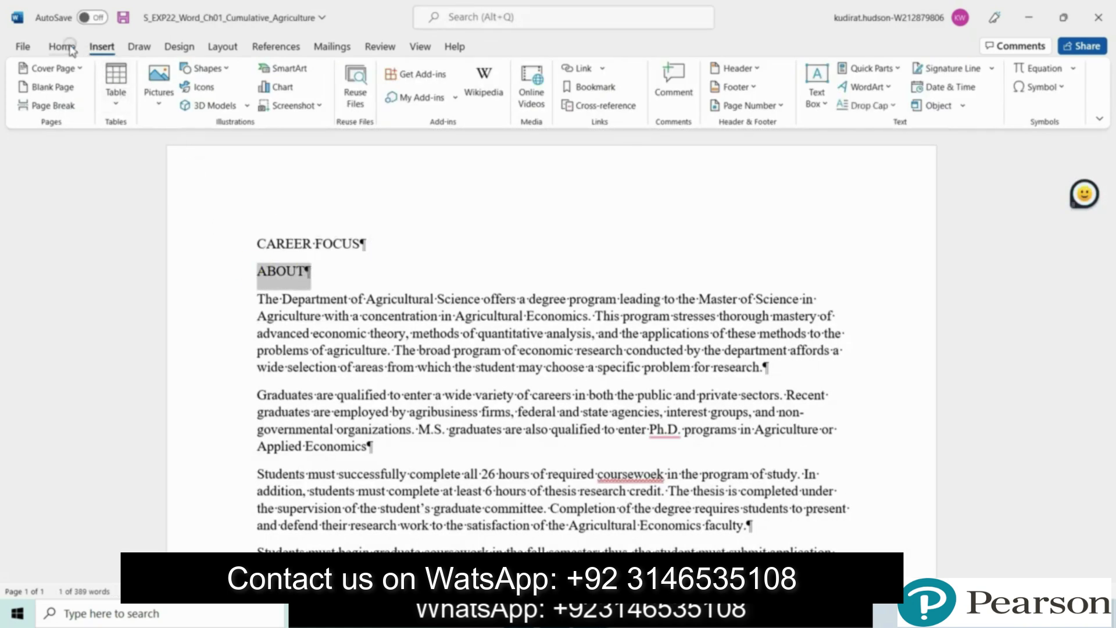
pyautogui.click(64, 47)
pyautogui.click(763, 108)
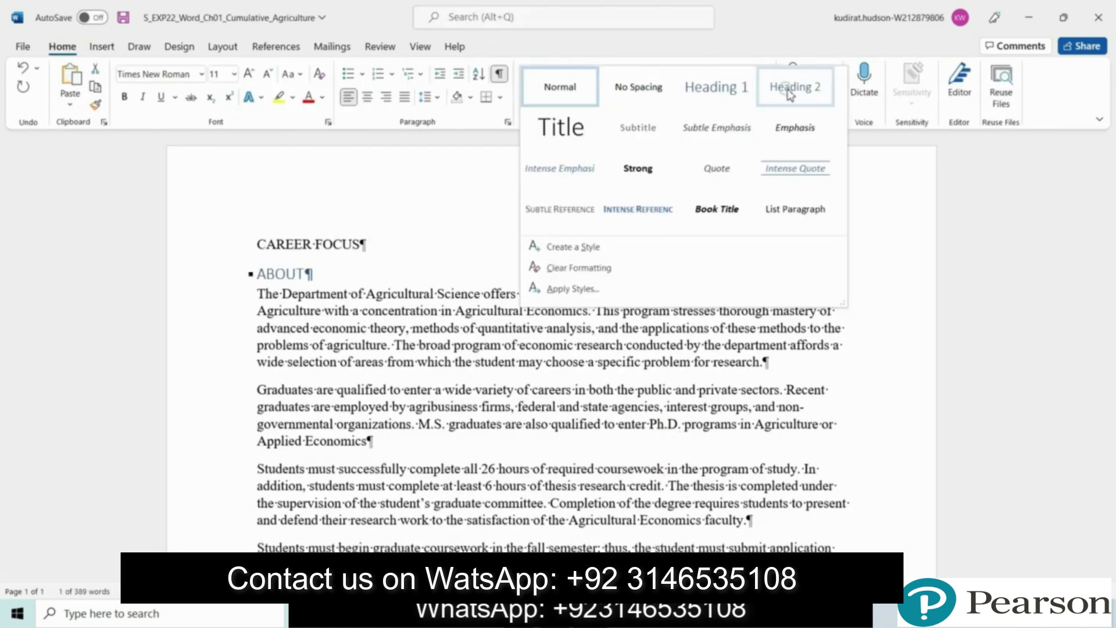
pyautogui.click(792, 85)
# Step: Apply the Heading 2 style to the RESEARCH and CAREERS paragraph headings
pyautogui.scroll(-5, 301, 401)
pyautogui.moveTo(256, 399); pyautogui.dragTo(335, 398)
pyautogui.click(594, 100)
pyautogui.scroll(-2, 510, 351)
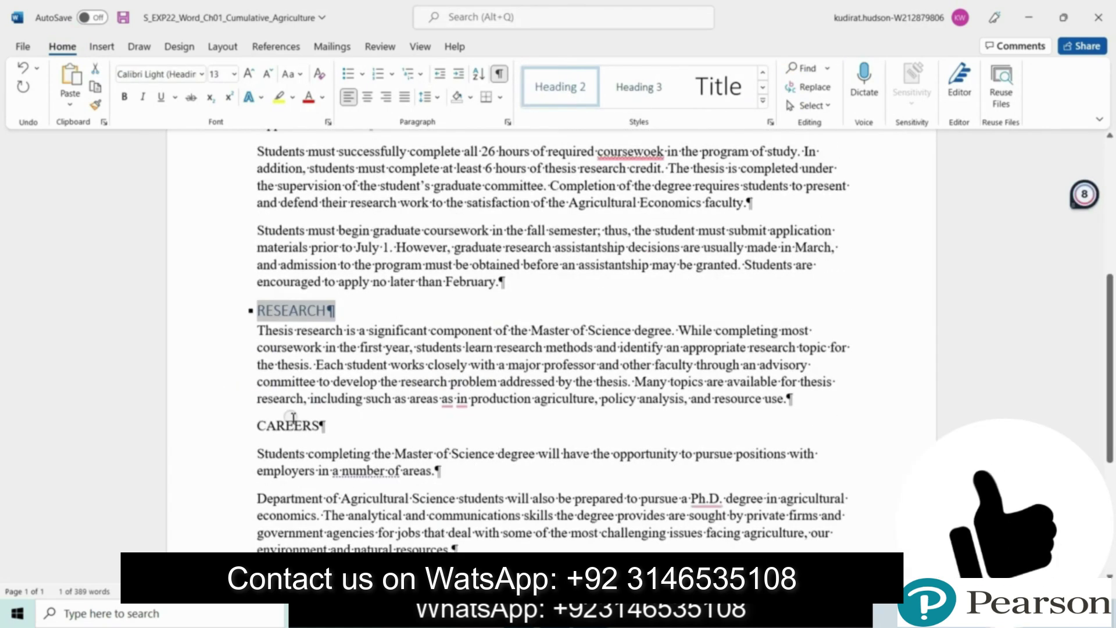
pyautogui.moveTo(256, 426); pyautogui.dragTo(318, 424)
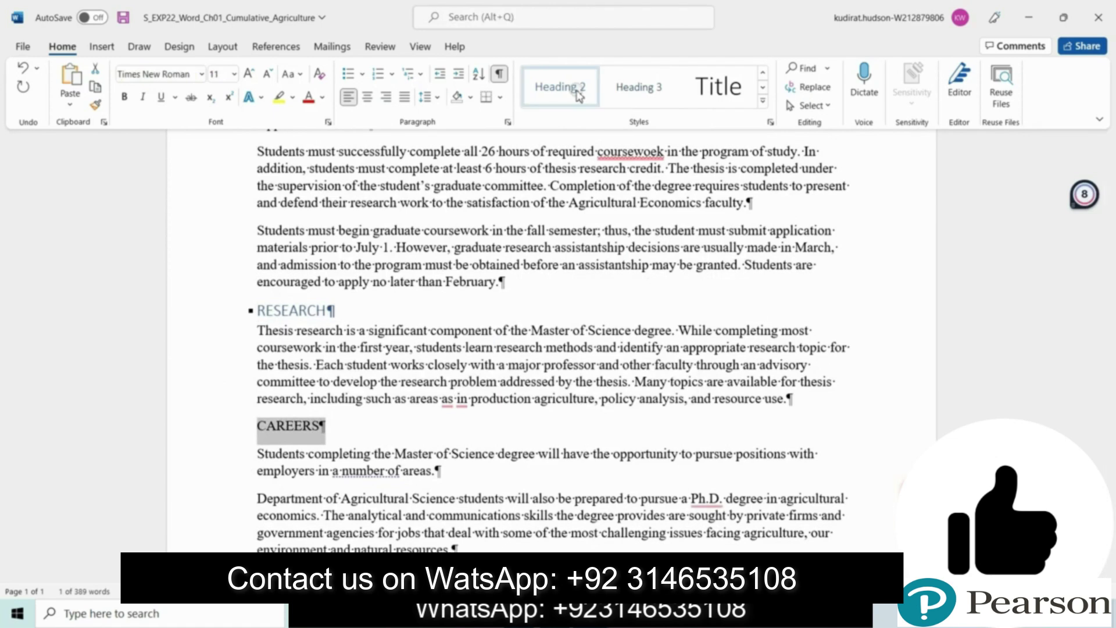
pyautogui.click(573, 93)
pyautogui.scroll(-1, 473, 403)
# Step: Open the Heading 2 style for modification and set its font size to 16
pyautogui.scroll(7, 473, 403)
pyautogui.click(763, 105)
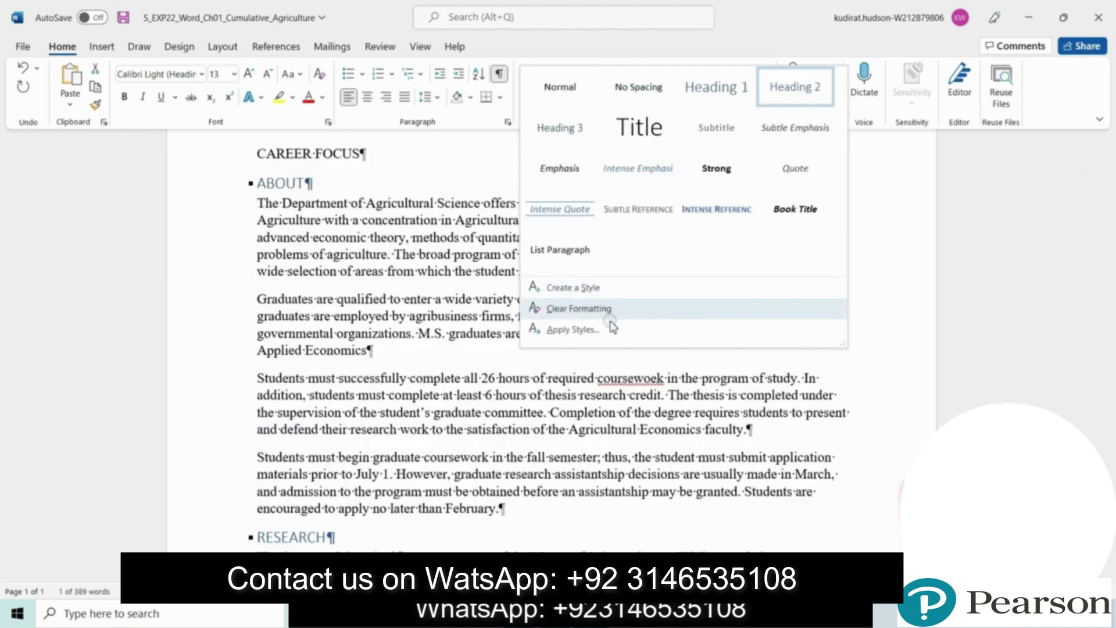
pyautogui.scroll(-2, 640, 232)
pyautogui.rightClick(781, 99)
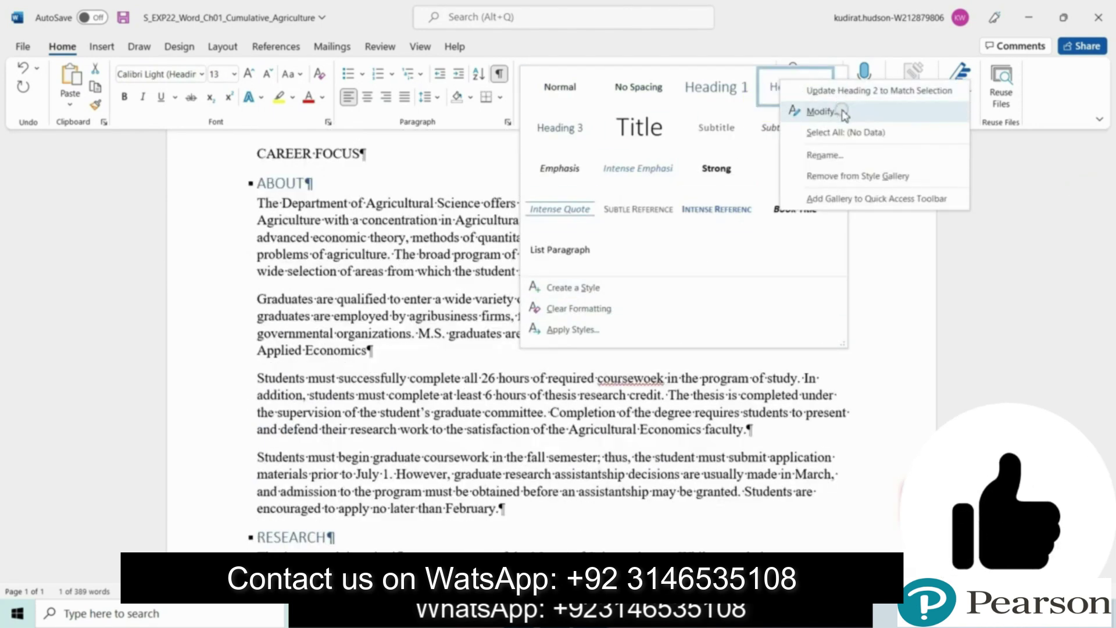
pyautogui.click(822, 110)
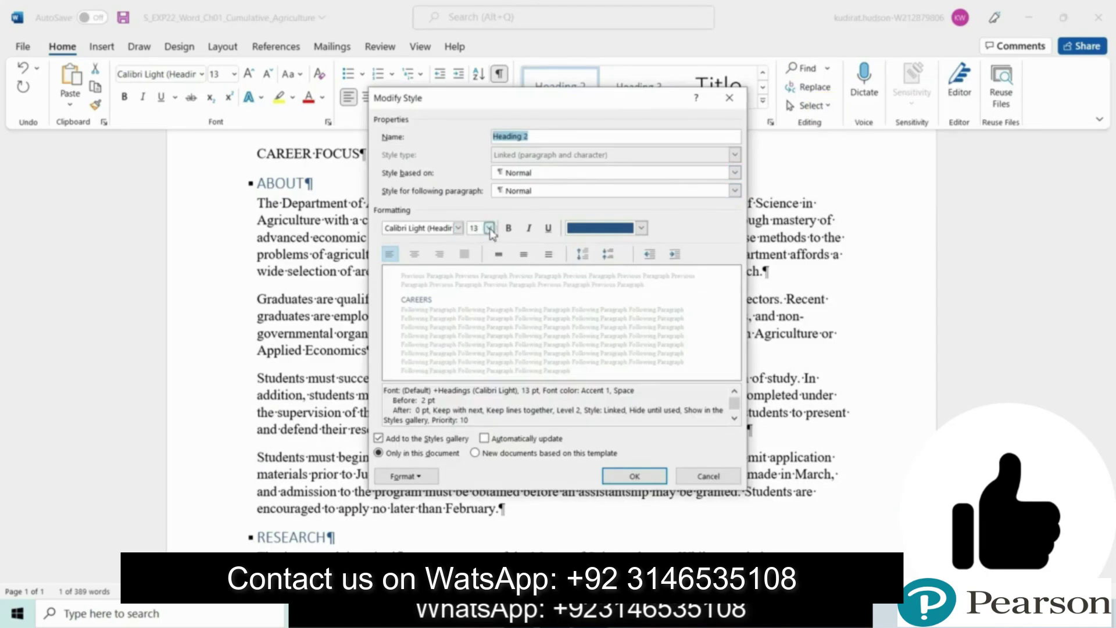
pyautogui.click(490, 228)
pyautogui.click(473, 294)
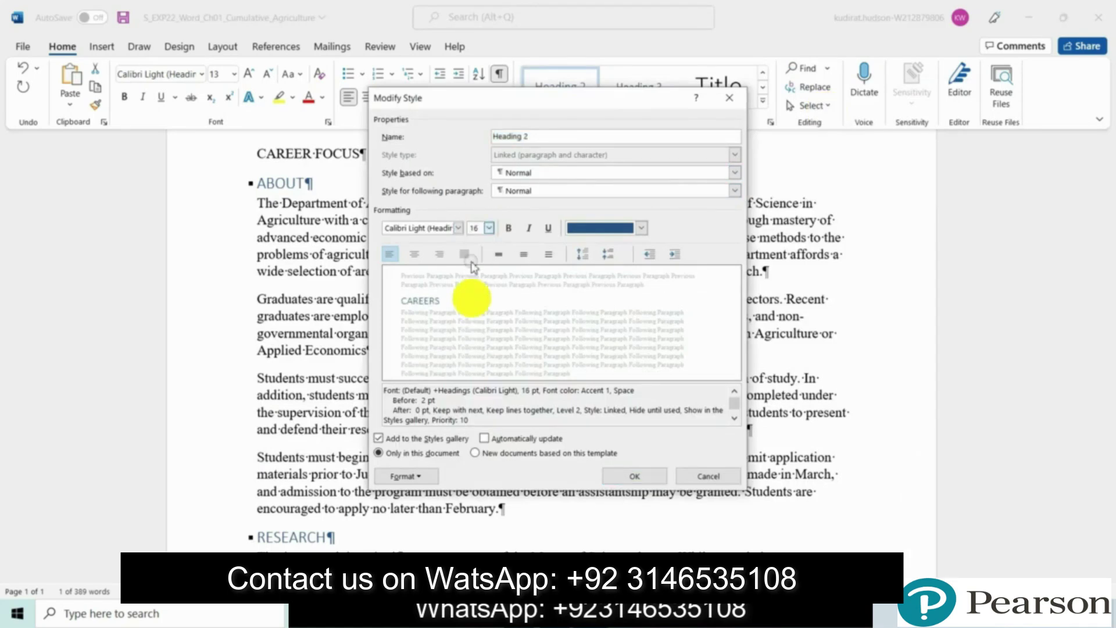
pyautogui.click(459, 228)
pyautogui.click(459, 227)
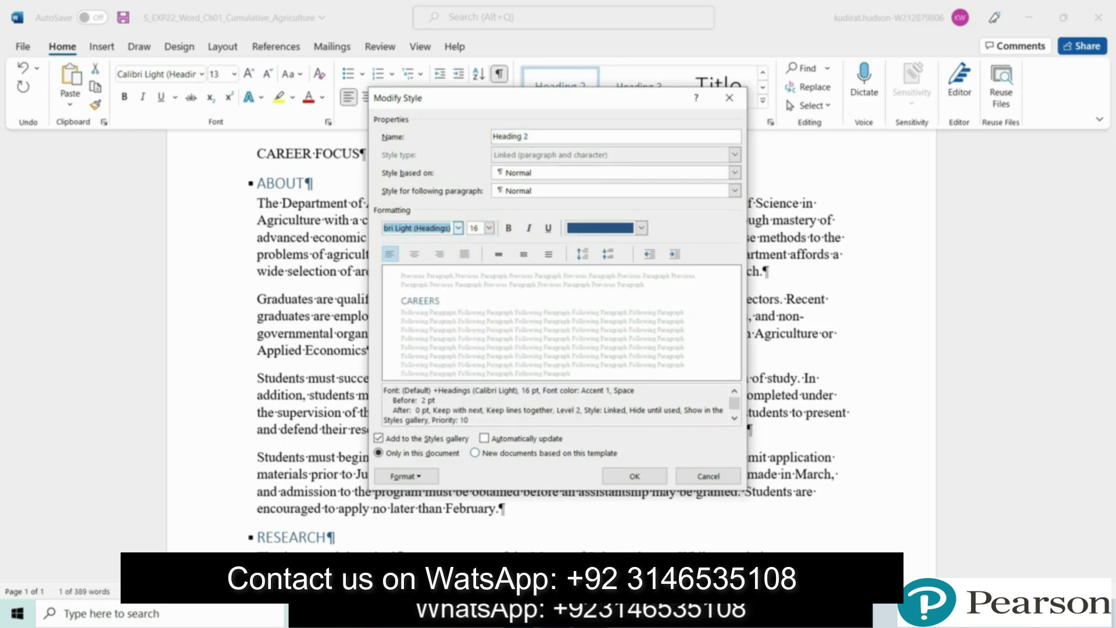
# Step: Check the color requirement in the instructions, set the Heading 2 font color to Black, Text 1, and save the style change
pyautogui.hotkey('alt', 'Tab')
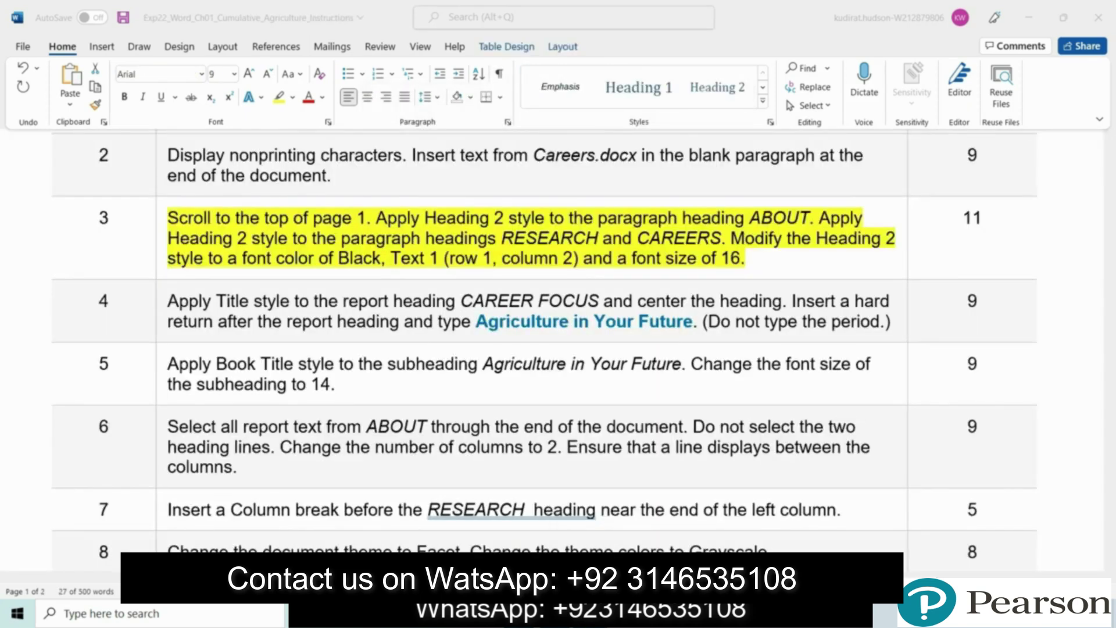
pyautogui.hotkey('alt', 'Tab')
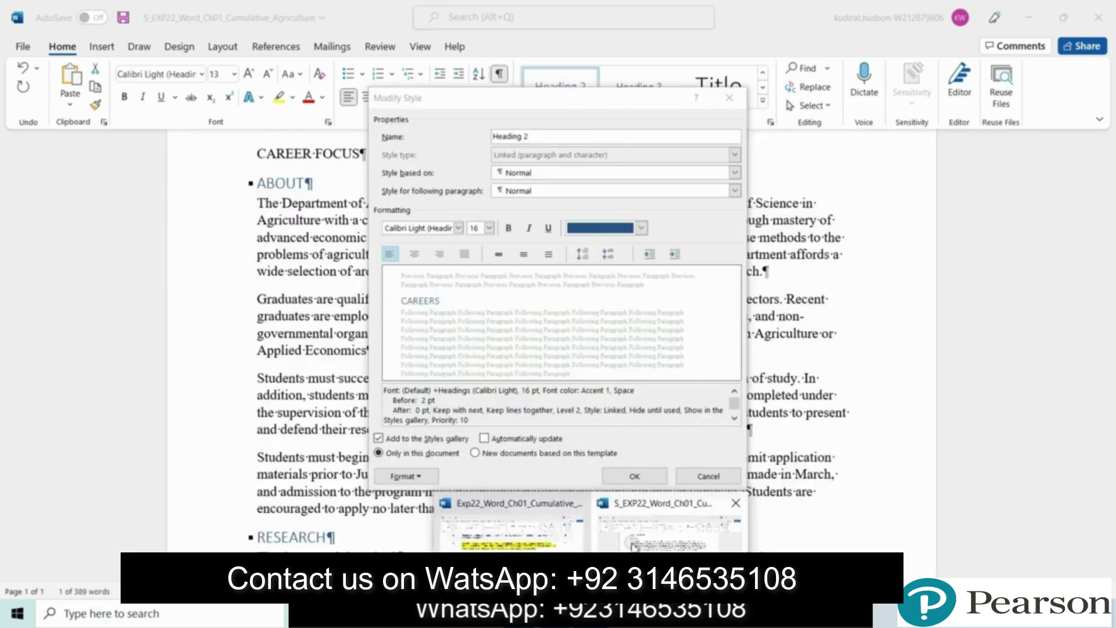
pyautogui.click(641, 228)
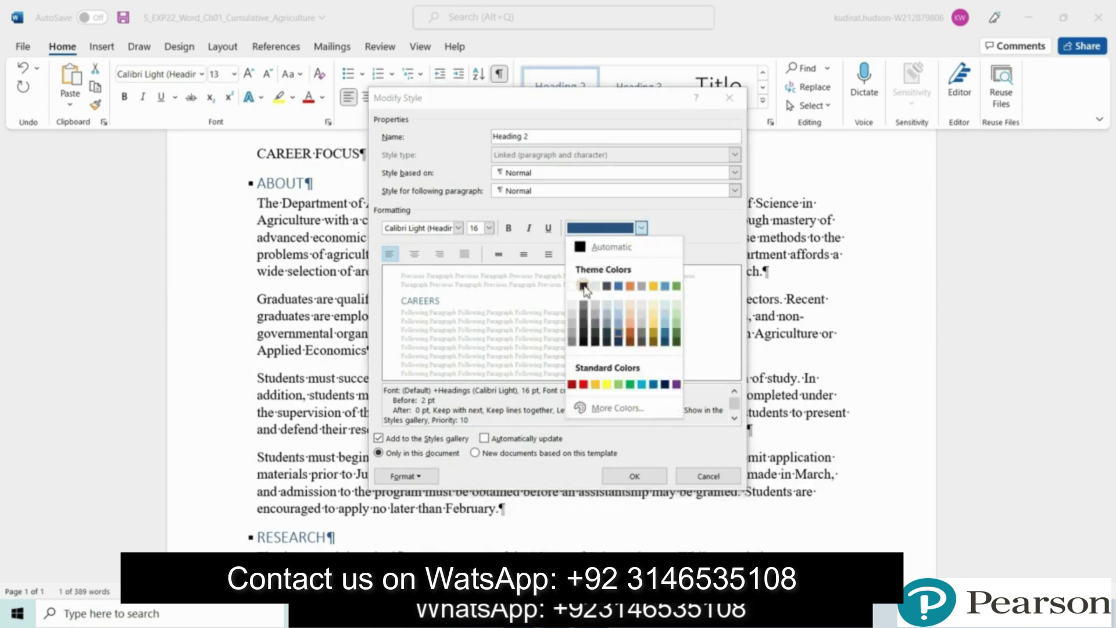
pyautogui.click(583, 286)
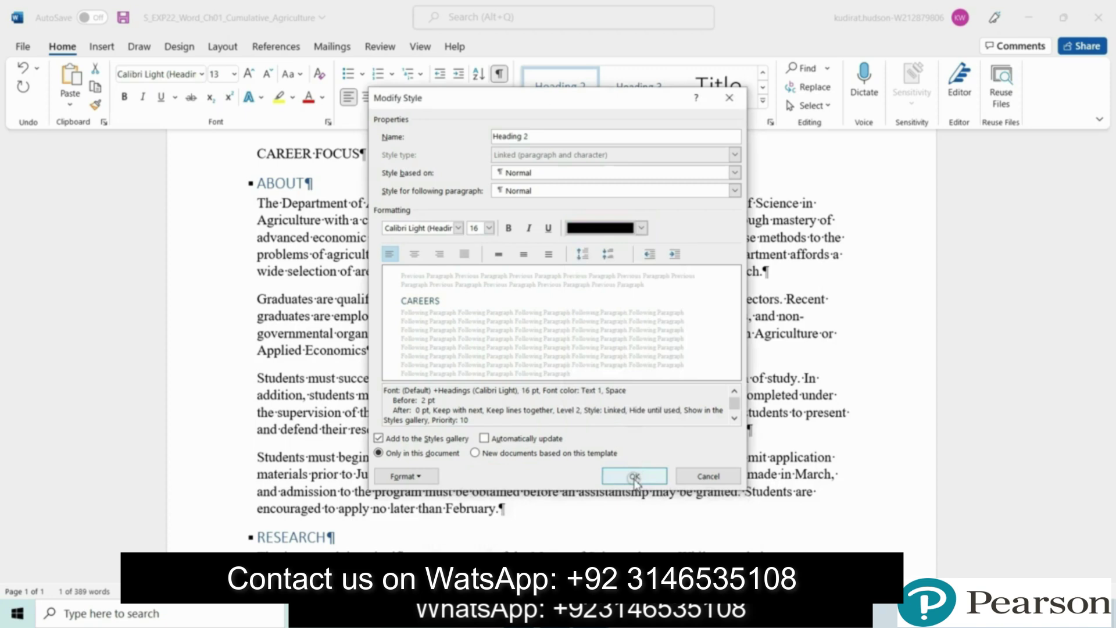
pyautogui.click(634, 476)
pyautogui.scroll(-6, 423, 378)
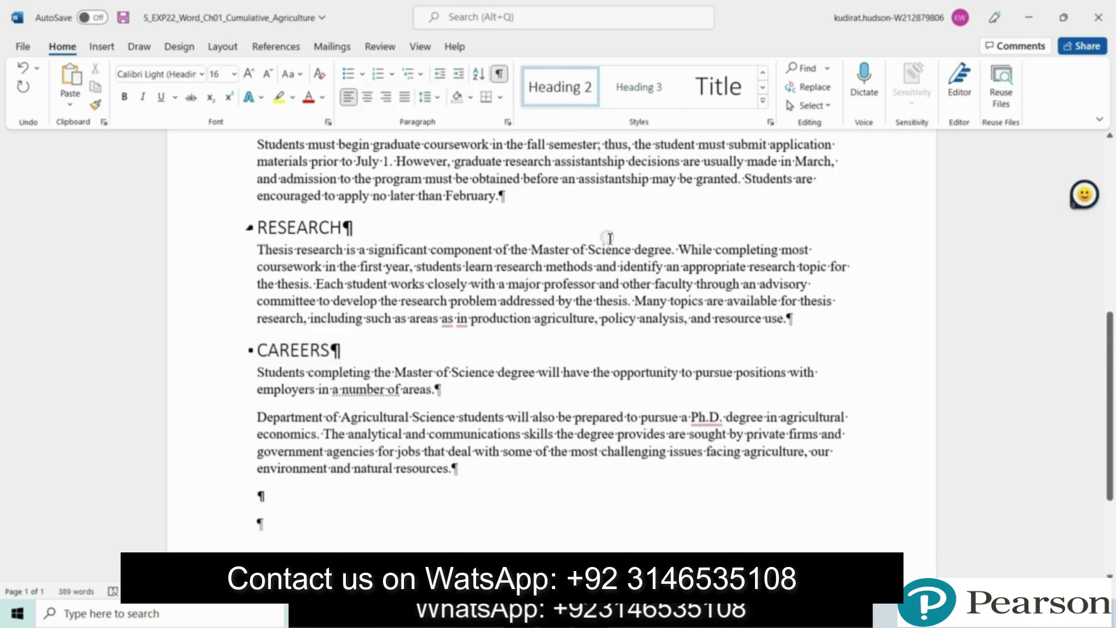
# Step: Return to the instructions document, remove the yellow highlight from step 3 and highlight step 4 in yellow
pyautogui.click(596, 613)
pyautogui.click(515, 523)
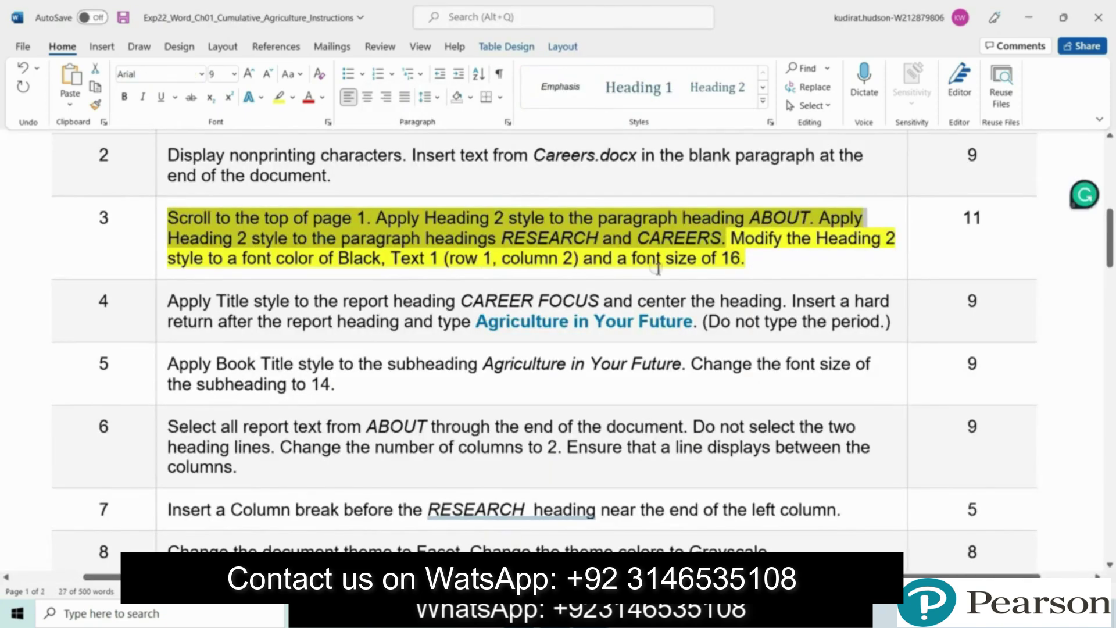
pyautogui.click(237, 243)
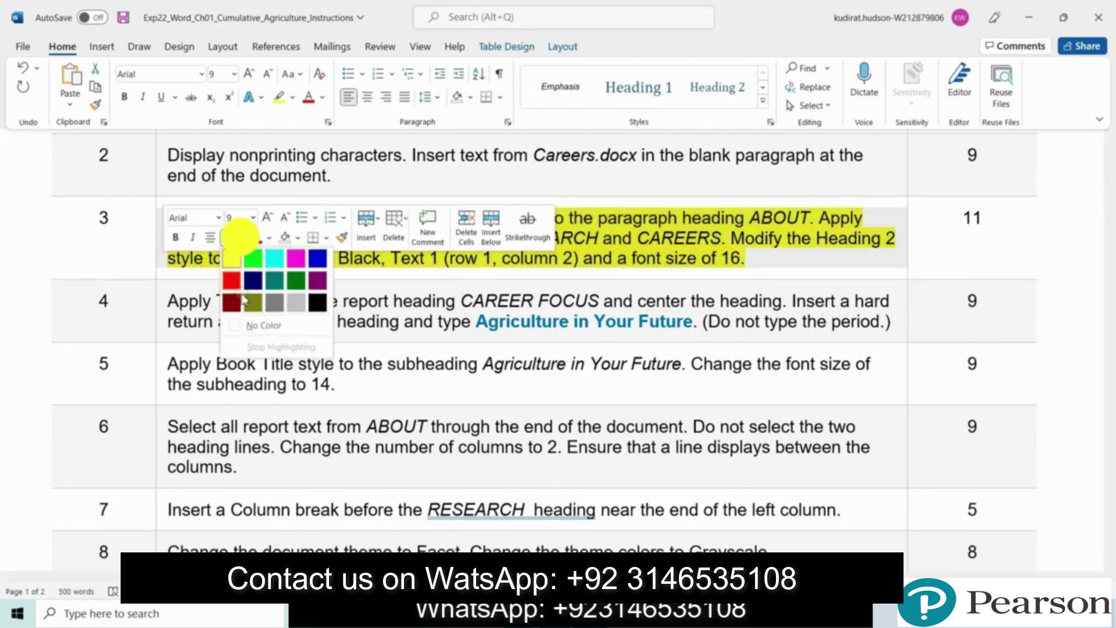
pyautogui.click(255, 326)
pyautogui.click(155, 314)
pyautogui.click(236, 293)
pyautogui.click(226, 314)
pyautogui.scroll(-1, 309, 286)
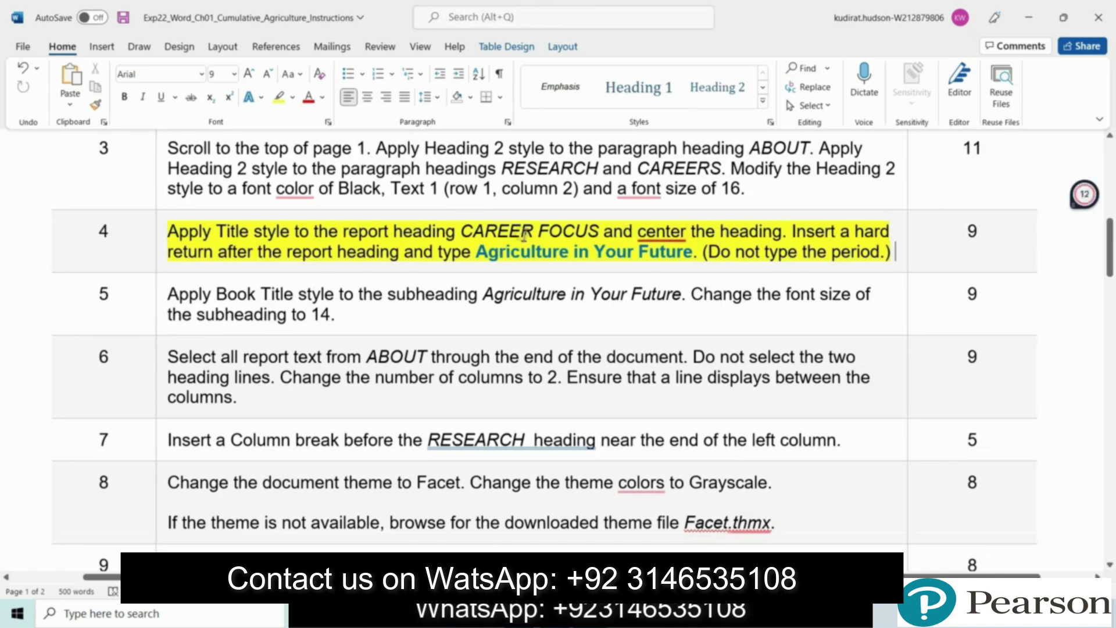
# Step: Read the part of step 4 about styling and centering the CAREER FOCUS report heading, undoing any accidental text move
pyautogui.moveTo(167, 231); pyautogui.dragTo(783, 231)
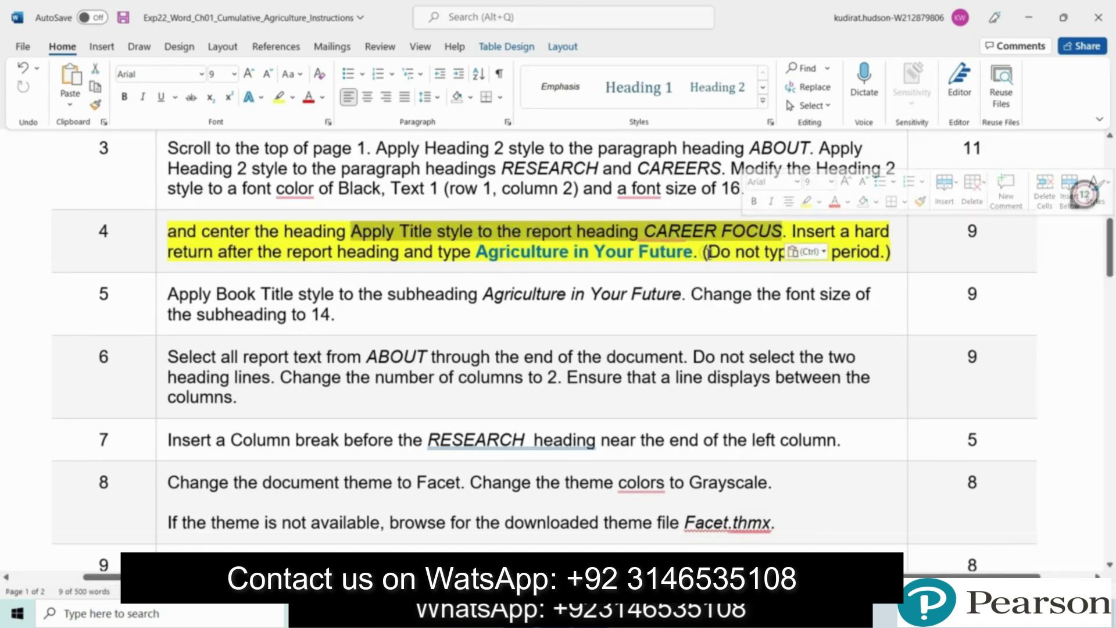
pyautogui.hotkey('ctrl', 'z')
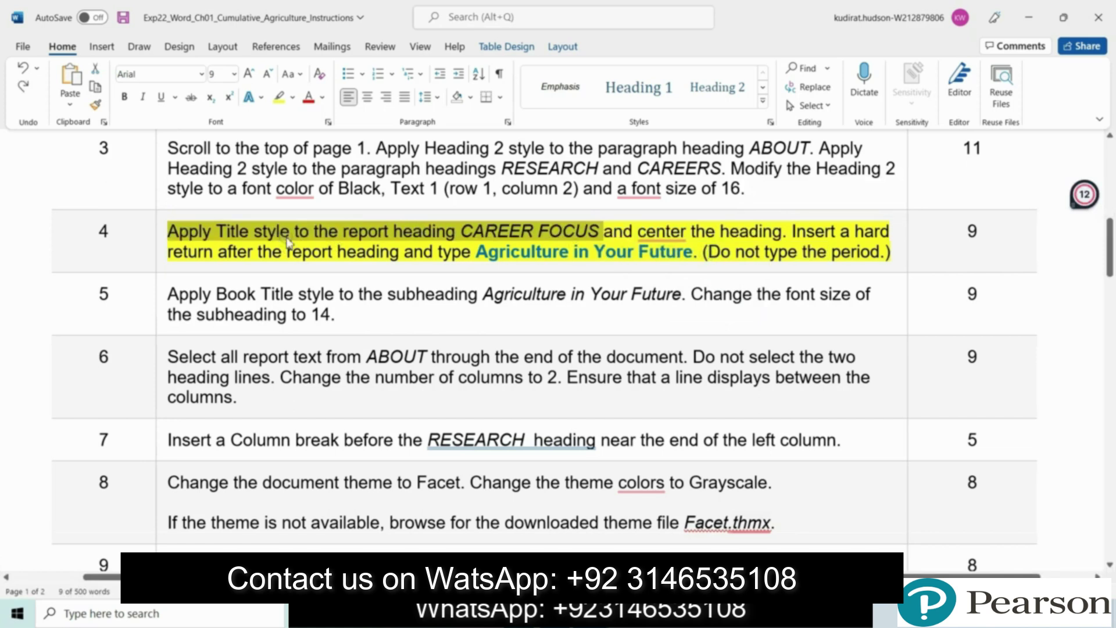
pyautogui.click(207, 238)
pyautogui.moveTo(194, 228); pyautogui.dragTo(786, 233)
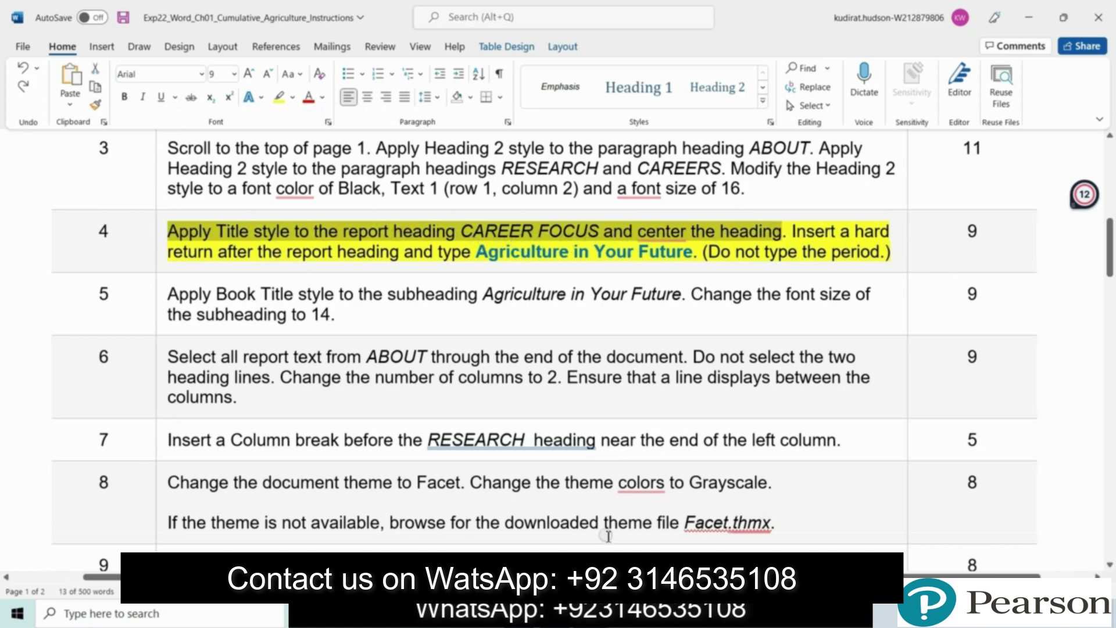
# Step: Switch to the Agriculture report, apply the Title style to the CAREER FOCUS heading and center it
pyautogui.click(582, 613)
pyautogui.scroll(6, 413, 388)
pyautogui.moveTo(258, 240); pyautogui.dragTo(367, 242)
pyautogui.click(718, 87)
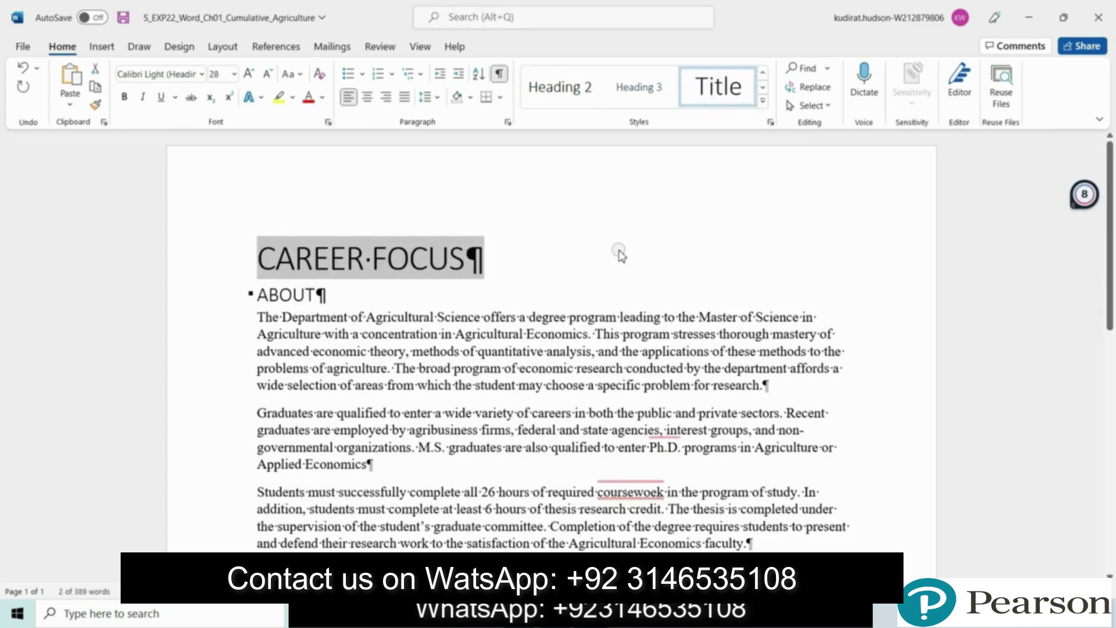
pyautogui.click(367, 97)
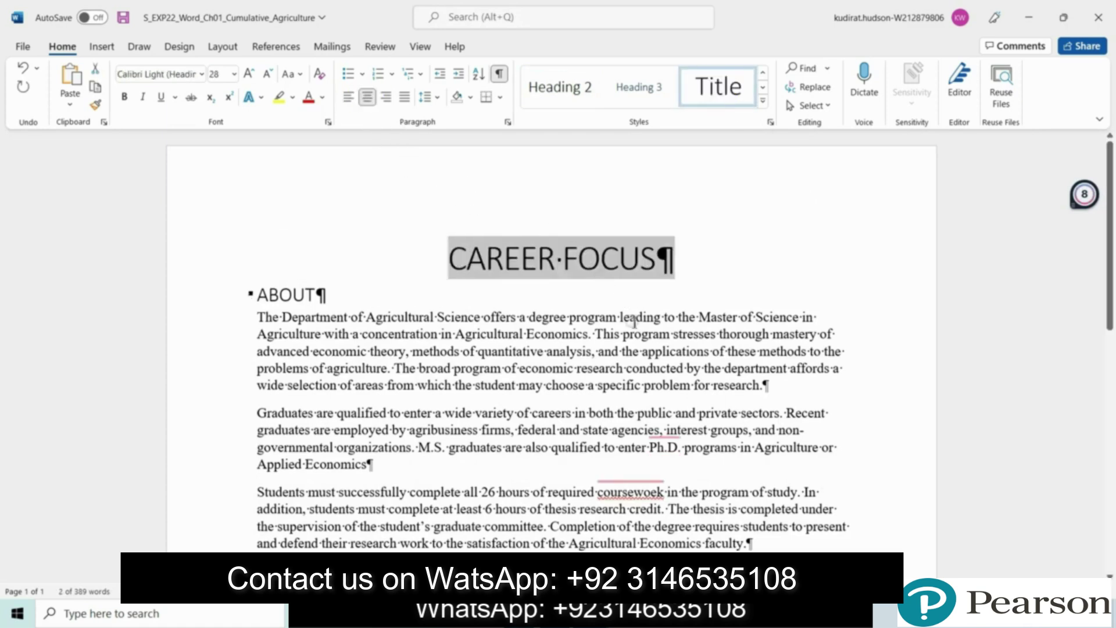
pyautogui.click(688, 268)
# Step: Return to the instructions document and copy the text Agriculture in Your Future from step 4
pyautogui.hotkey('alt', 'Tab')
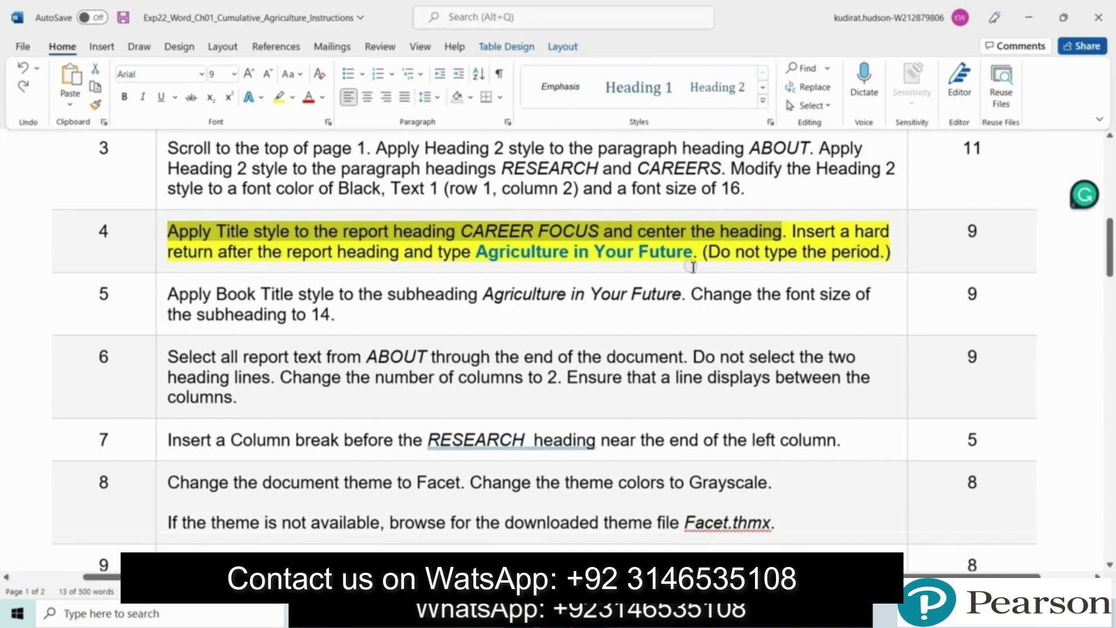
pyautogui.moveTo(783, 232); pyautogui.dragTo(439, 251)
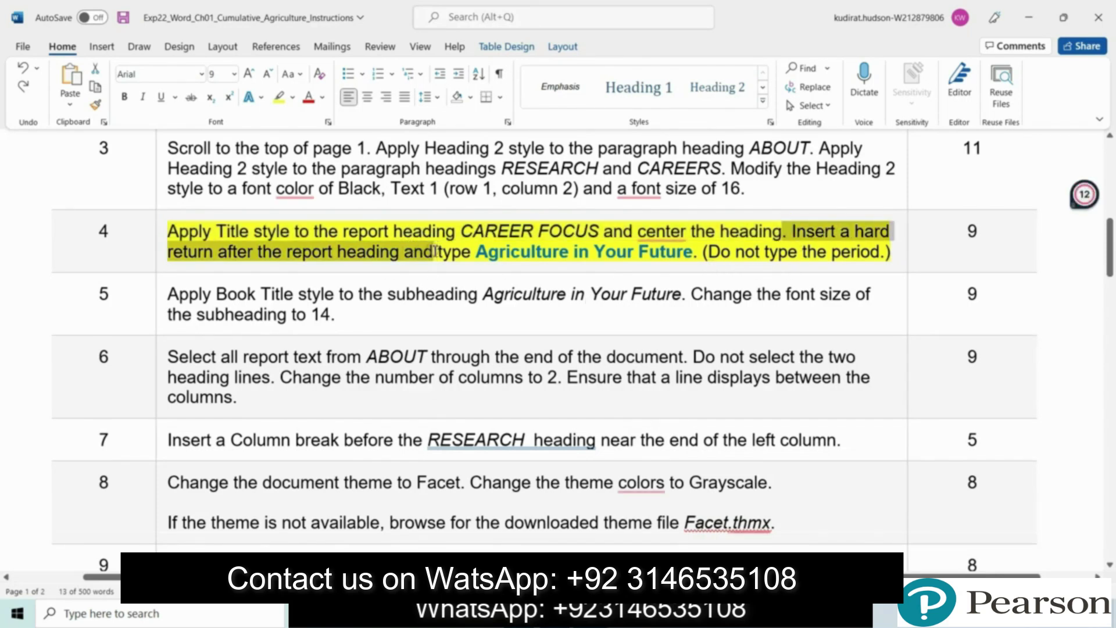
pyautogui.moveTo(475, 251); pyautogui.dragTo(660, 251)
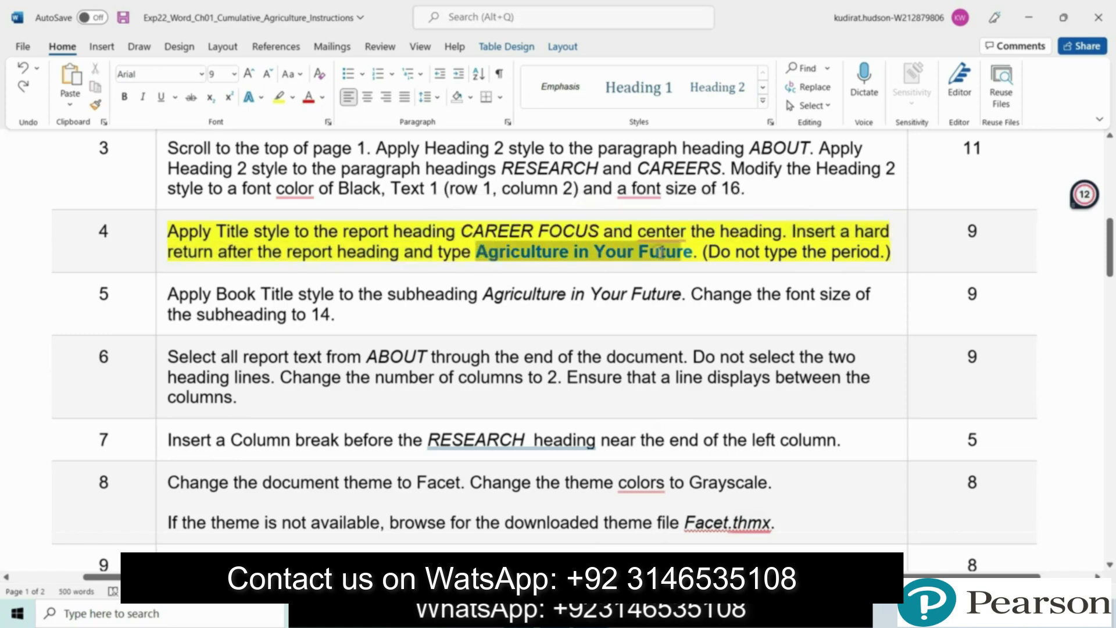
pyautogui.rightClick(662, 252)
pyautogui.click(688, 258)
pyautogui.moveTo(785, 232); pyautogui.dragTo(700, 252)
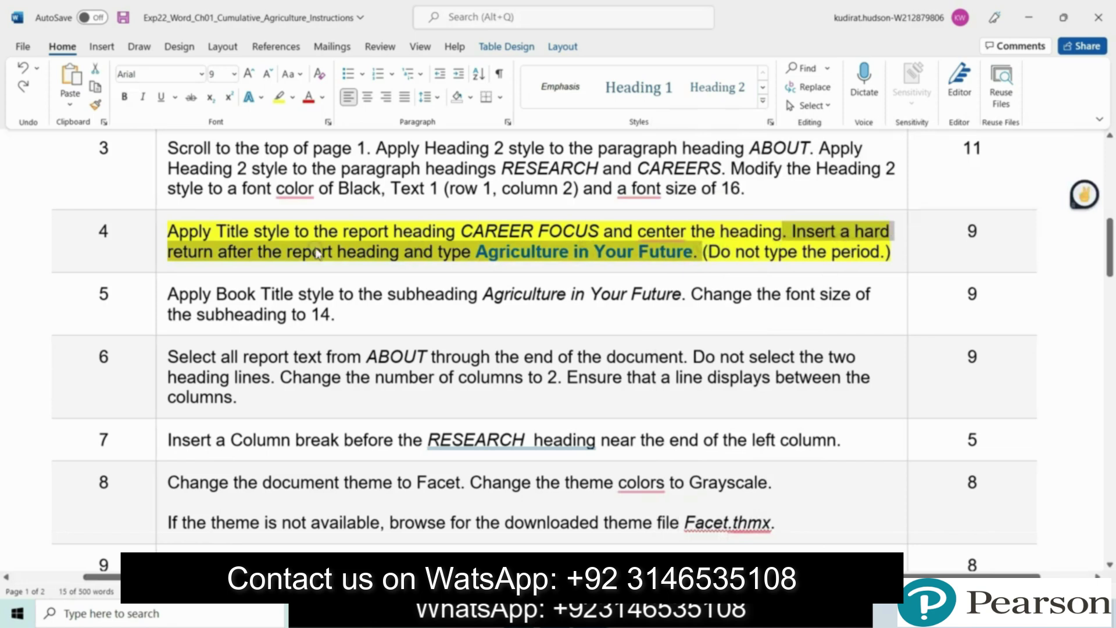
# Step: In the Agriculture report, insert a hard return after the CAREER FOCUS heading and paste Agriculture in Your Future as text only
pyautogui.moveTo(587, 613)
pyautogui.click(668, 523)
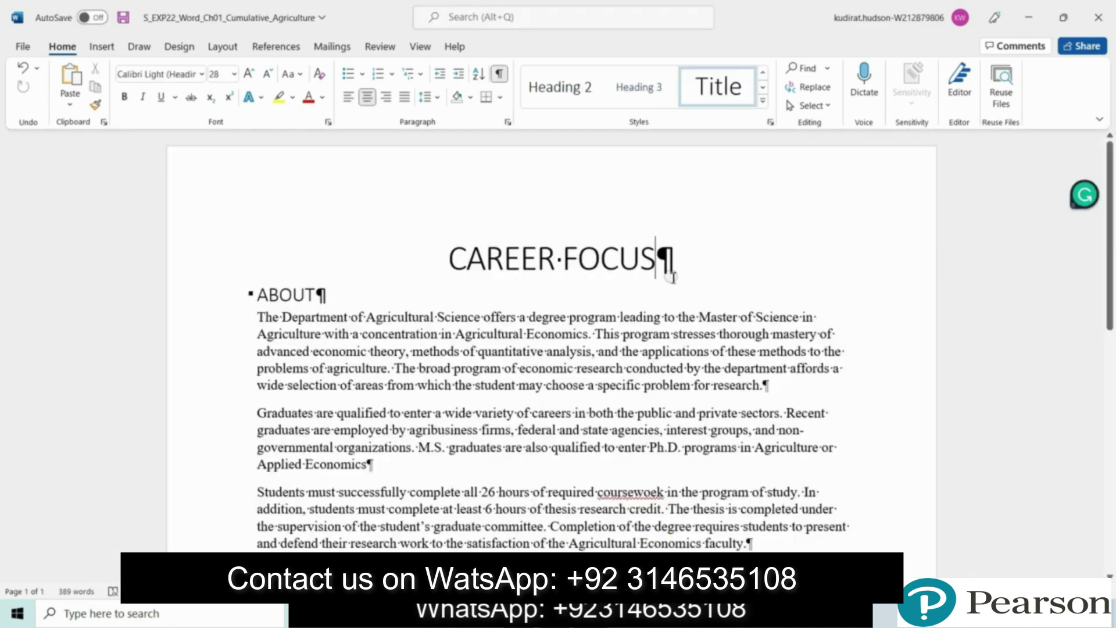
pyautogui.hotkey('ctrl', 'Return')
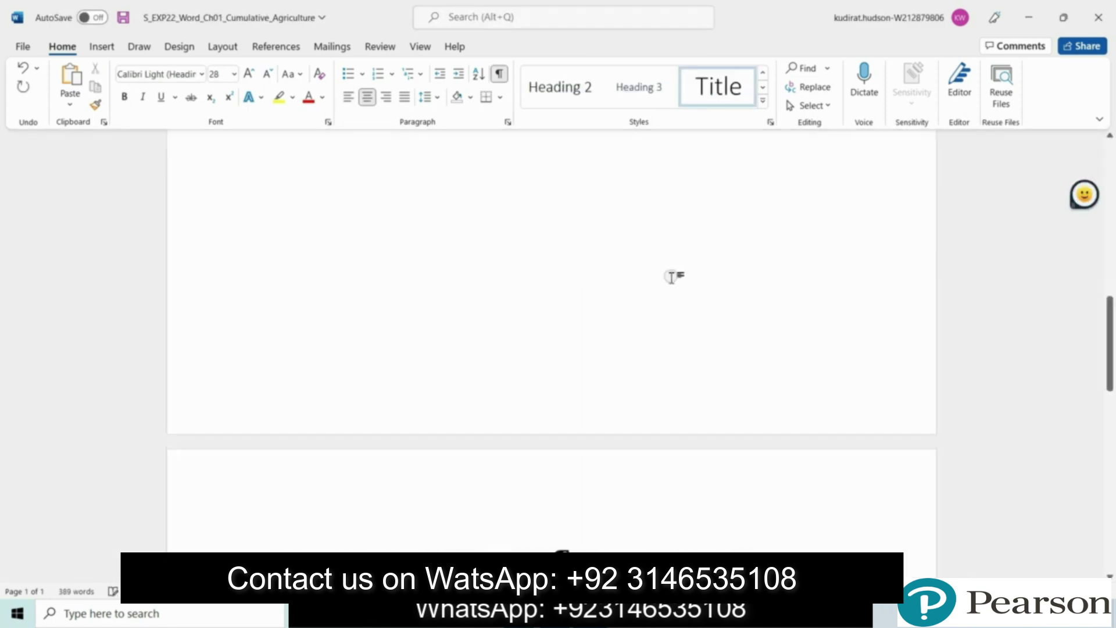
pyautogui.hotkey('ctrl', 'z')
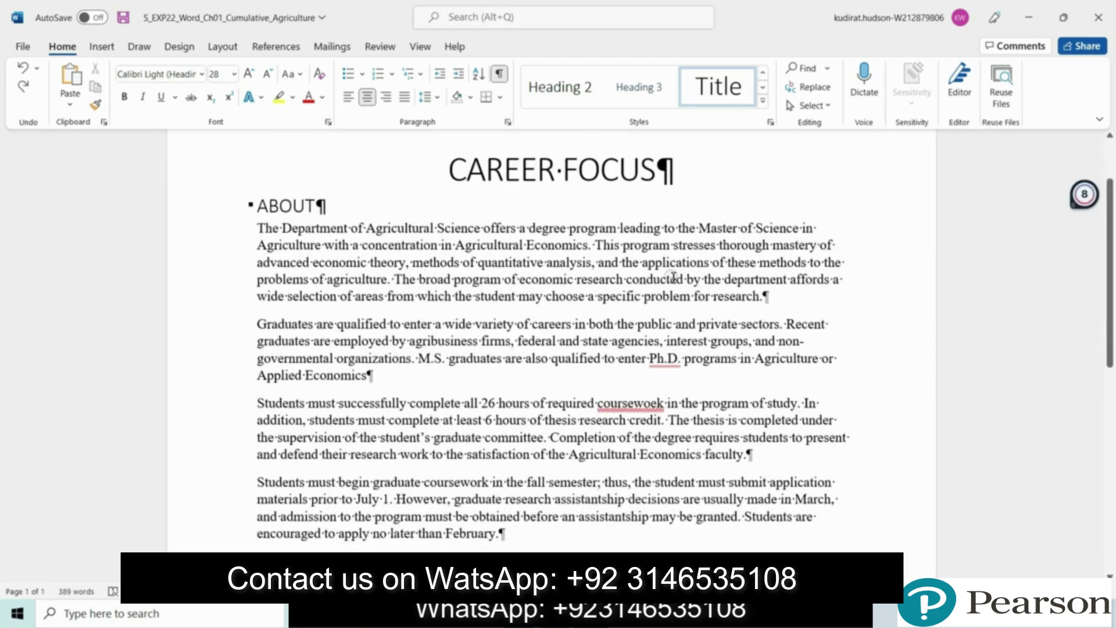
pyautogui.press('Return')
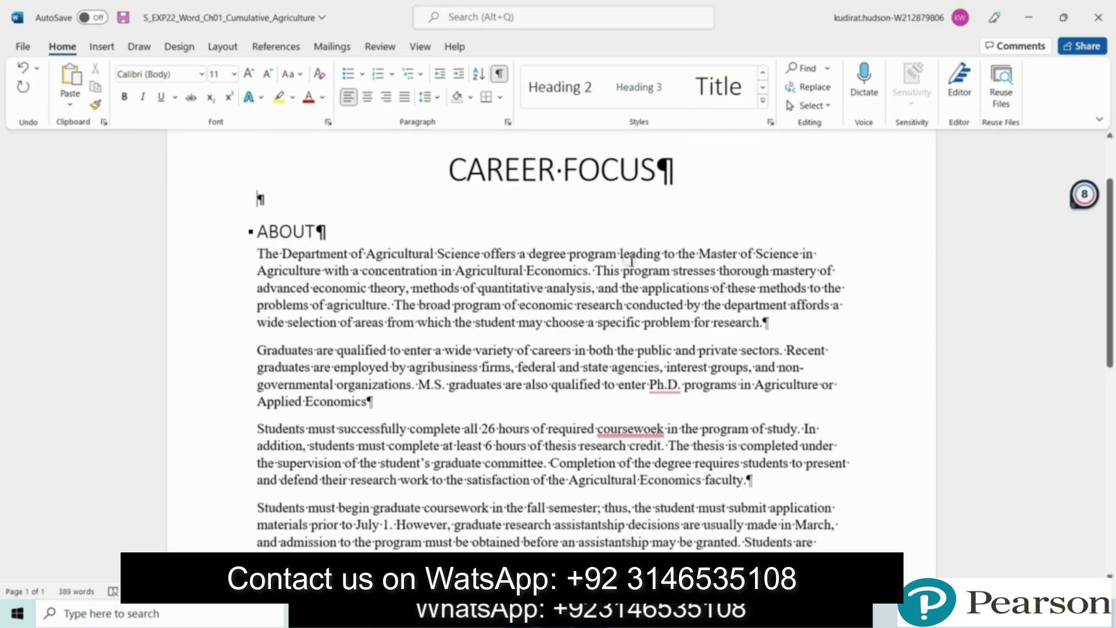
pyautogui.rightClick(261, 199)
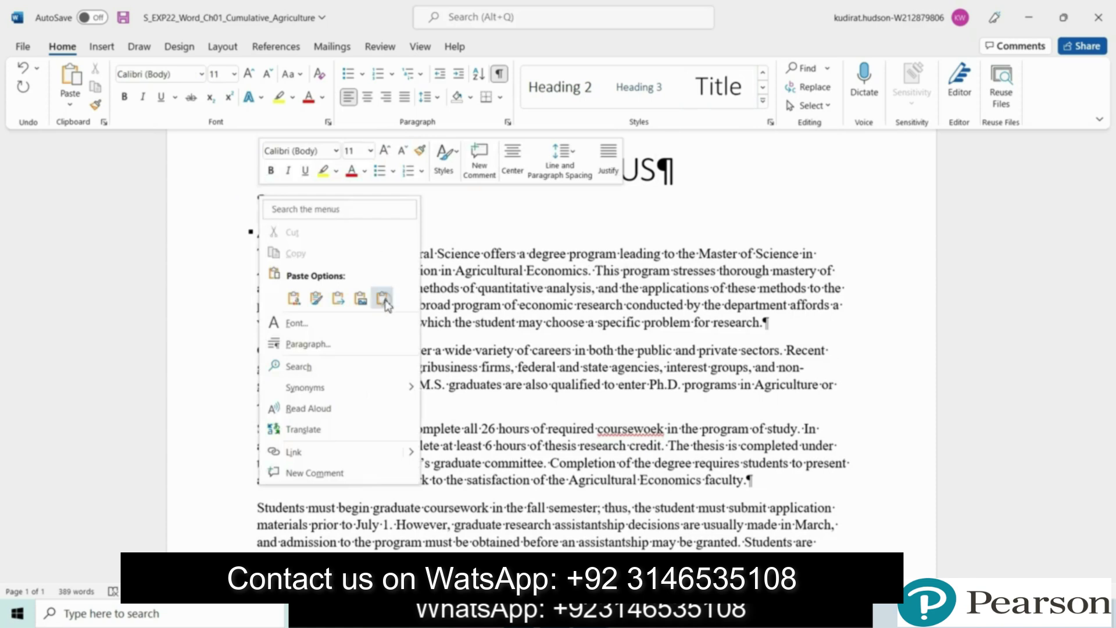
pyautogui.click(383, 298)
# Step: Return to the instructions document, remove the yellow highlight from step 4 and highlight step 5 in yellow
pyautogui.hotkey('alt', 'Tab')
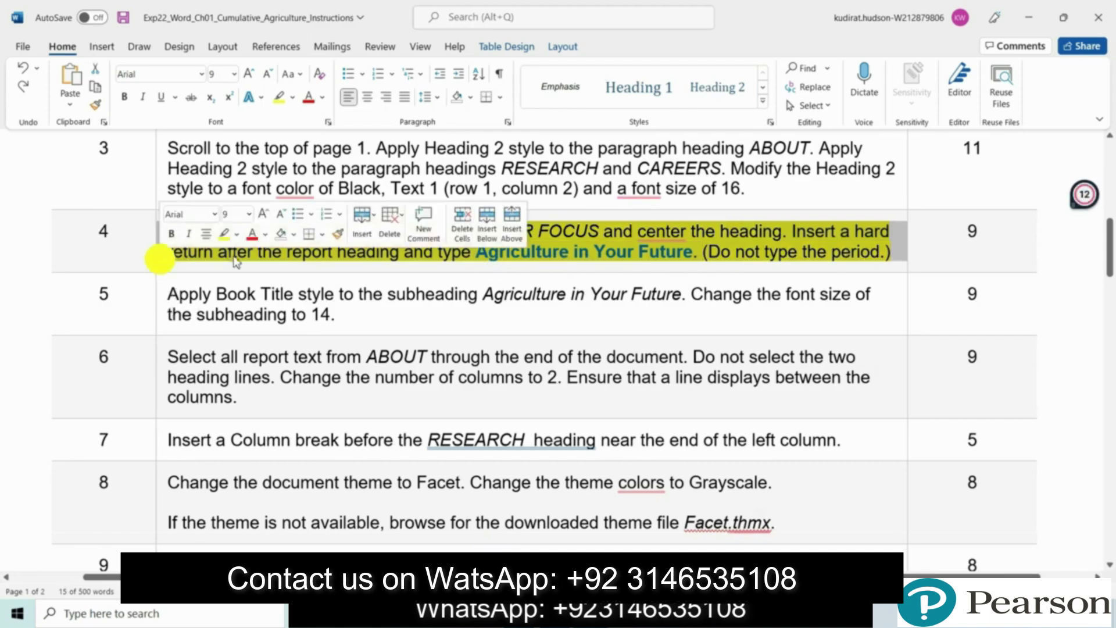
pyautogui.click(237, 235)
pyautogui.click(232, 319)
pyautogui.click(237, 284)
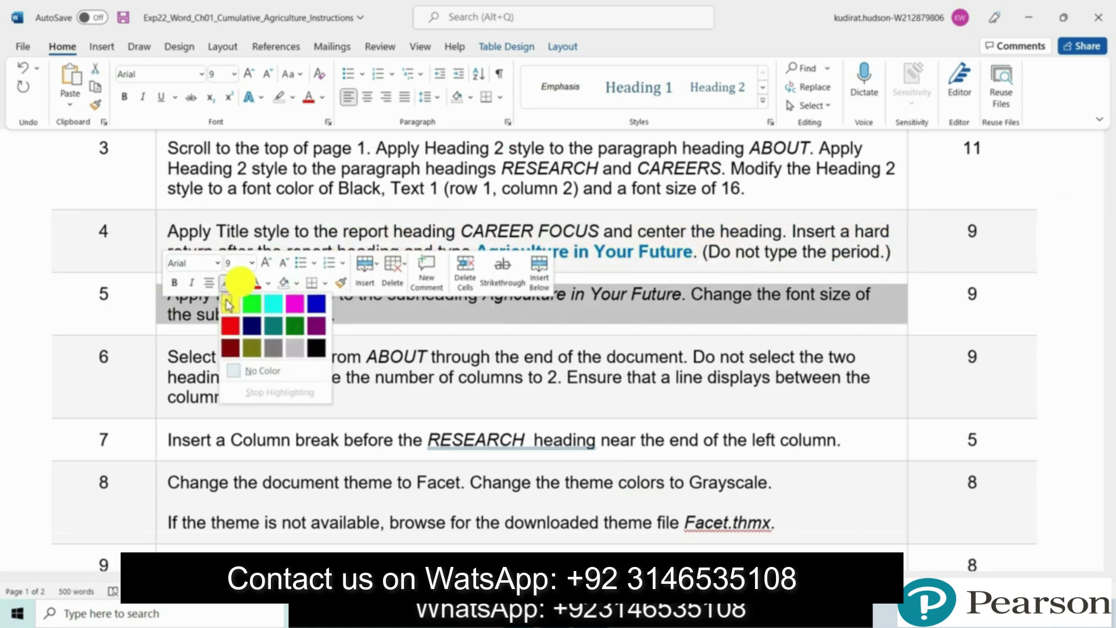
pyautogui.click(232, 305)
pyautogui.scroll(-2, 456, 207)
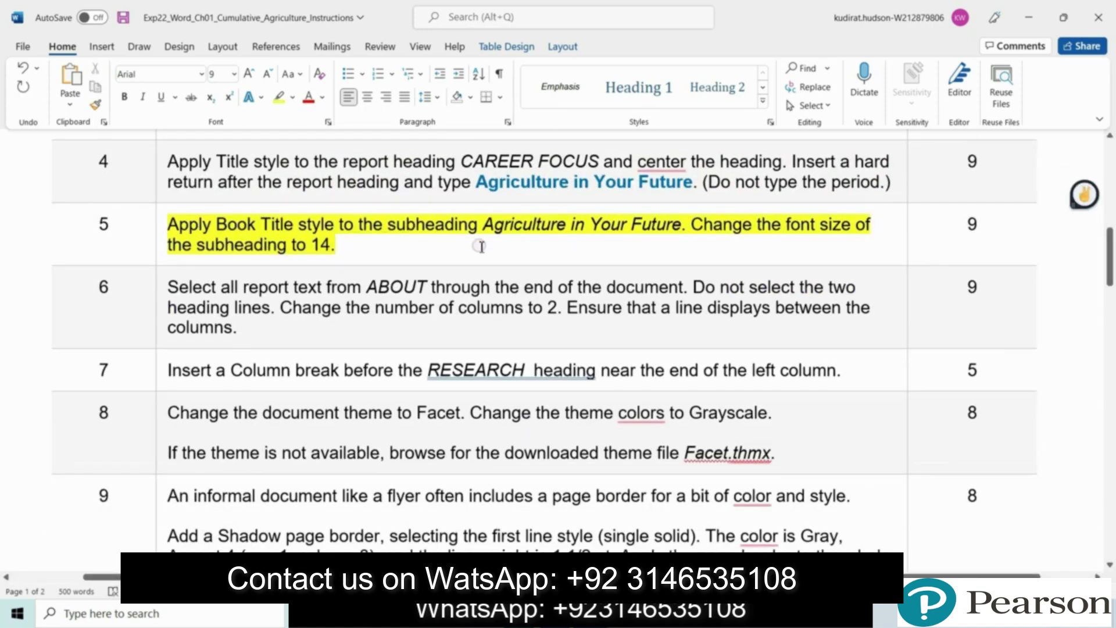
# Step: In the Agriculture report, apply the Book Title style at font size 14 to the Agriculture in Your Future subheading and save
pyautogui.moveTo(203, 227); pyautogui.dragTo(688, 242)
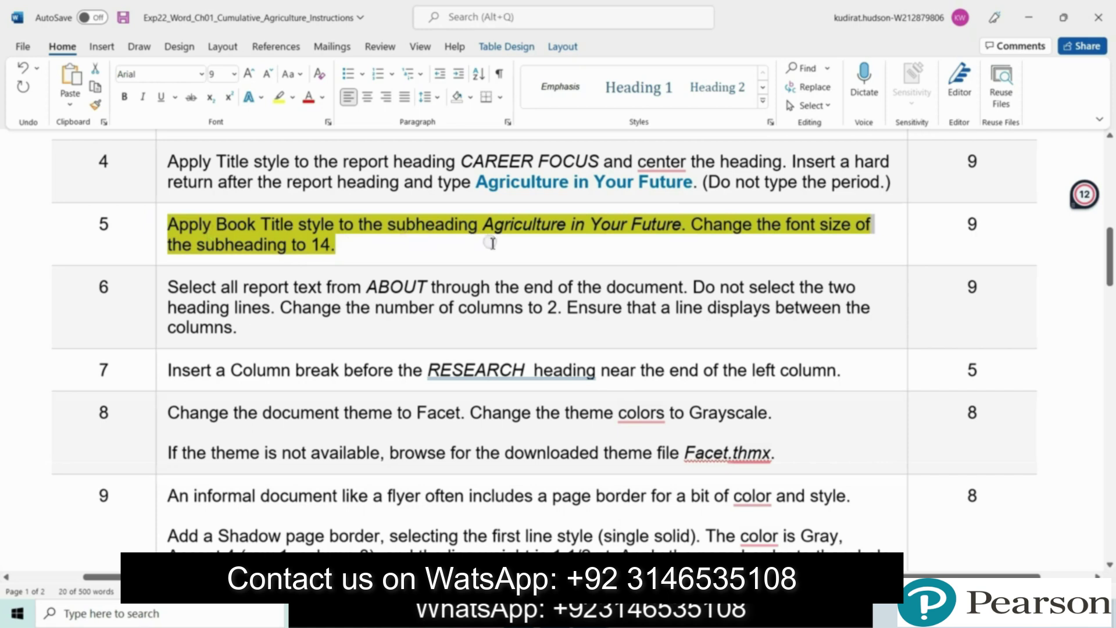
pyautogui.click(659, 540)
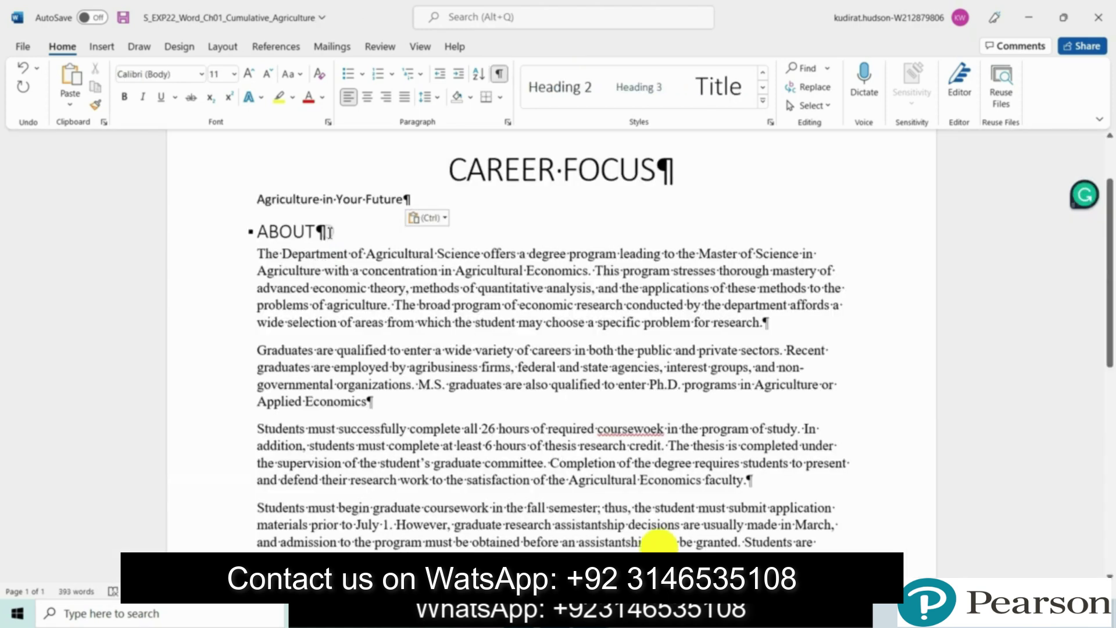
pyautogui.tripleClick(382, 196)
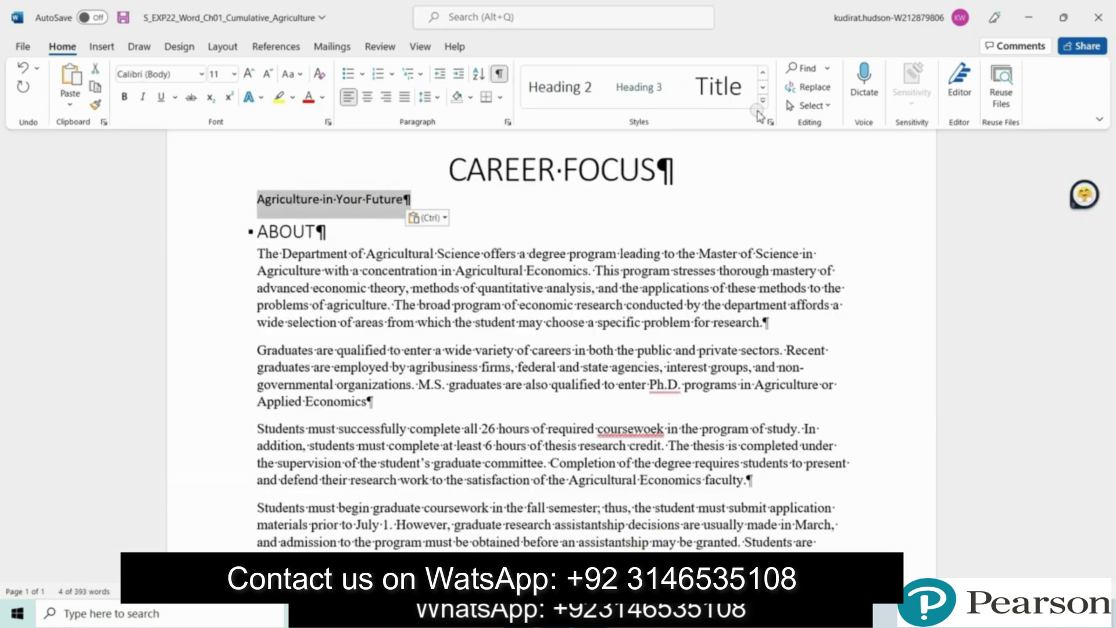
pyautogui.click(762, 100)
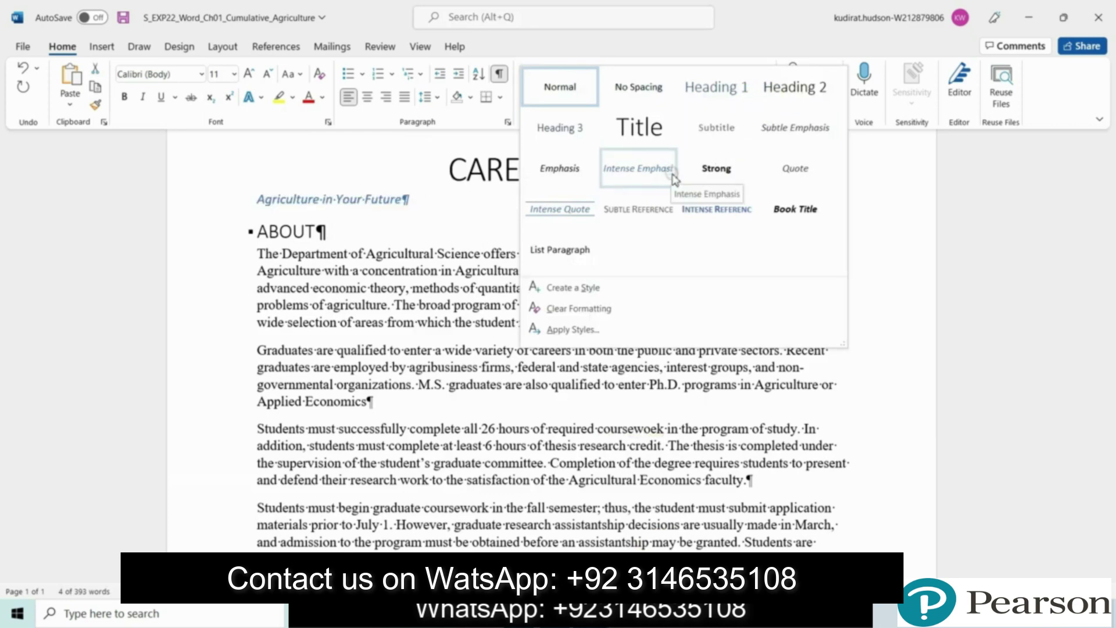
pyautogui.click(796, 209)
pyautogui.click(233, 74)
pyautogui.click(220, 184)
pyautogui.click(485, 201)
pyautogui.click(122, 17)
# Step: Return to the instructions document, remove the yellow highlight from step 5 and review the remaining steps through step 16
pyautogui.click(474, 523)
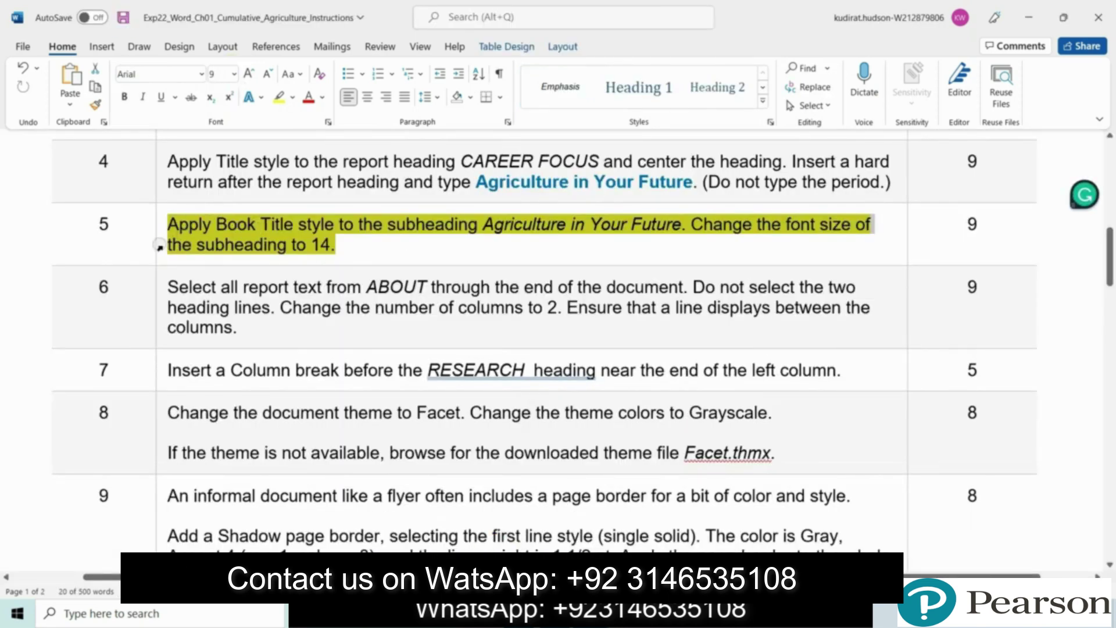
pyautogui.click(235, 219)
pyautogui.click(227, 308)
pyautogui.click(157, 309)
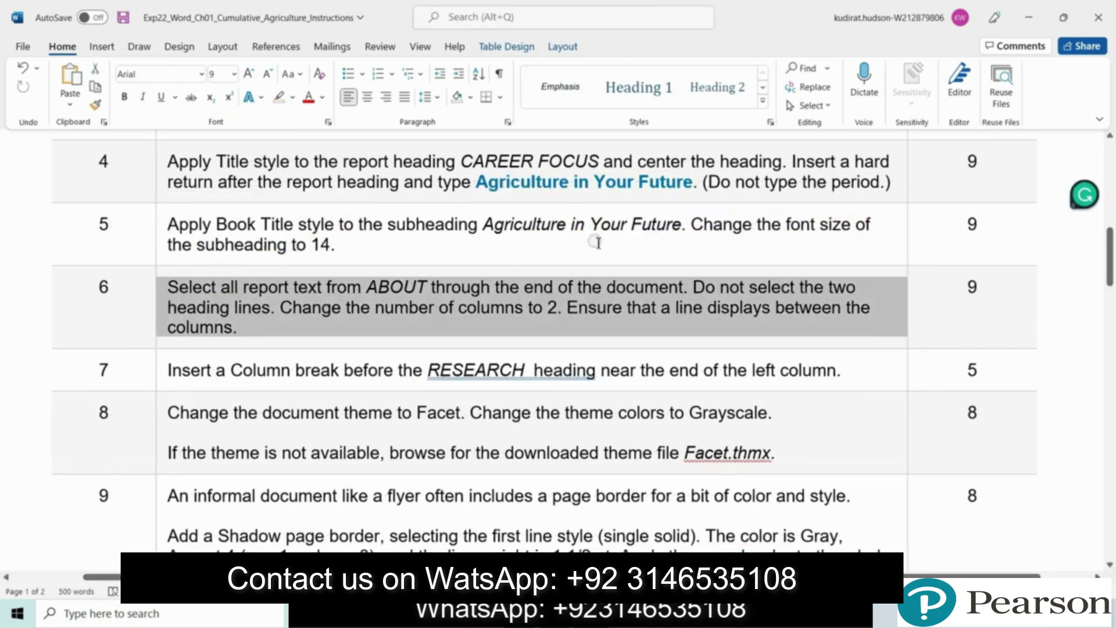
pyautogui.scroll(-2, 597, 242)
pyautogui.scroll(1, 594, 251)
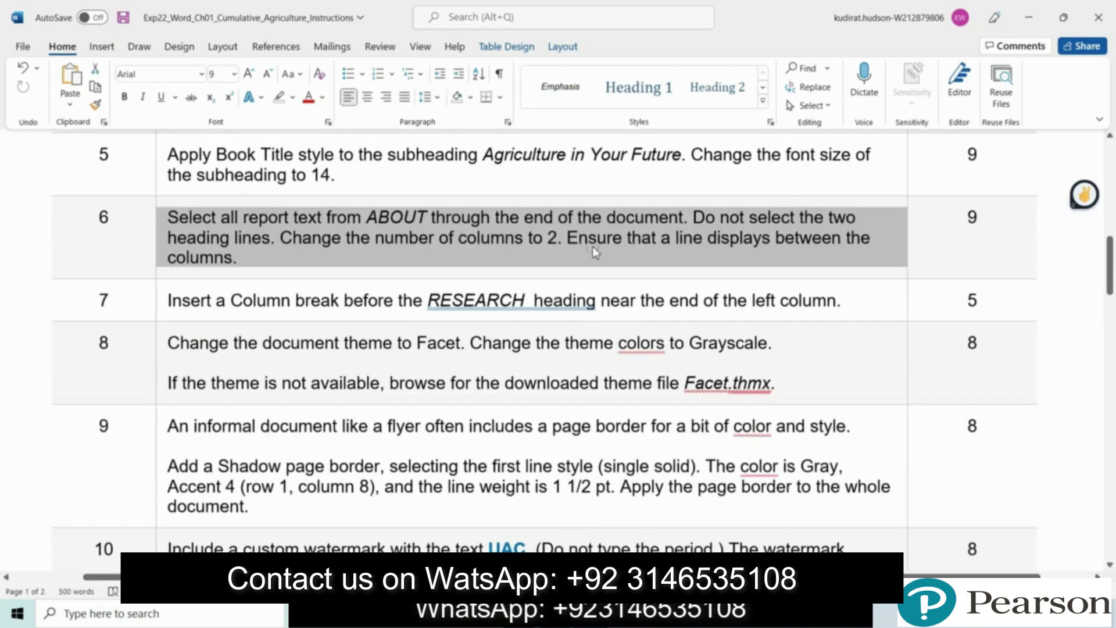
pyautogui.click(161, 303)
pyautogui.scroll(-10, 185, 314)
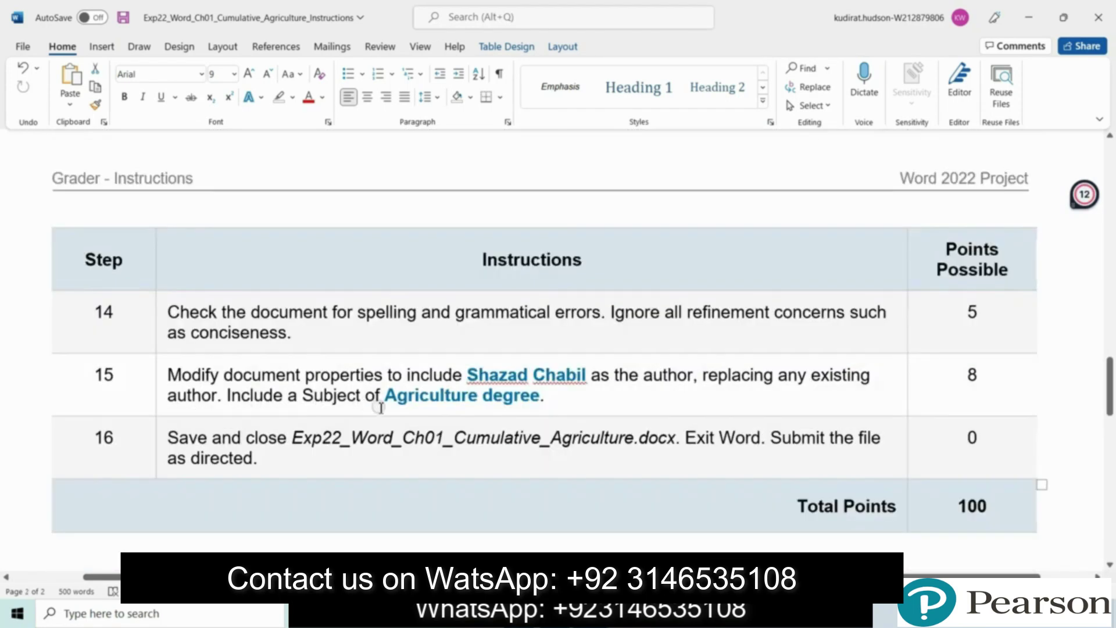
pyautogui.scroll(10, 380, 406)
# Step: Look over the Agriculture report from its end back to its heading and close the open Word documents
pyautogui.click(661, 552)
pyautogui.moveTo(1110, 301); pyautogui.dragTo(1112, 444)
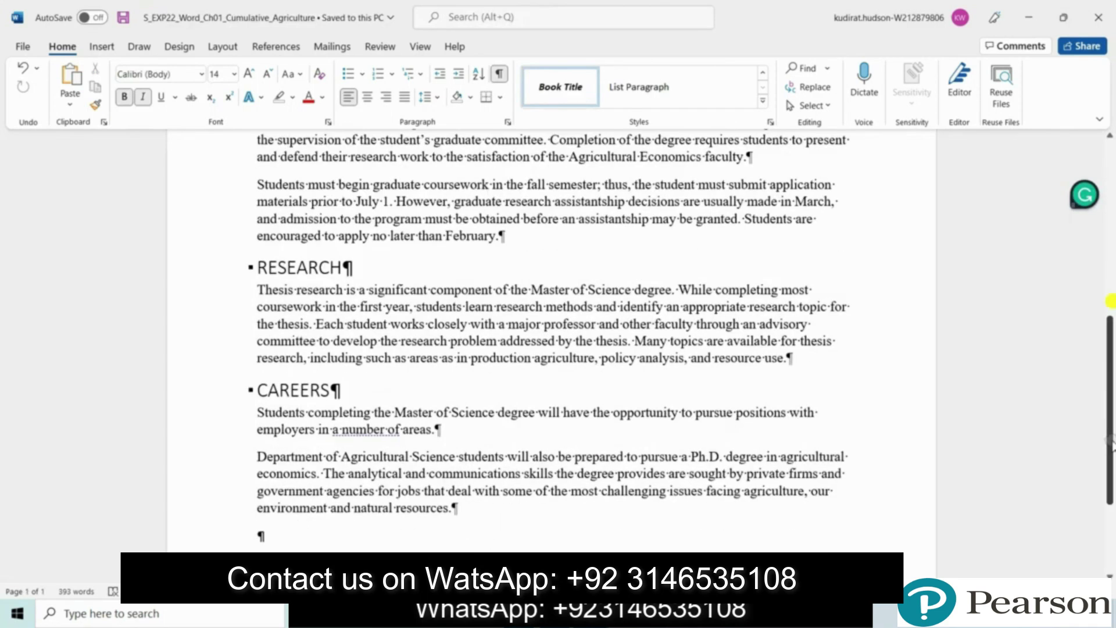
pyautogui.scroll(8, 1110, 301)
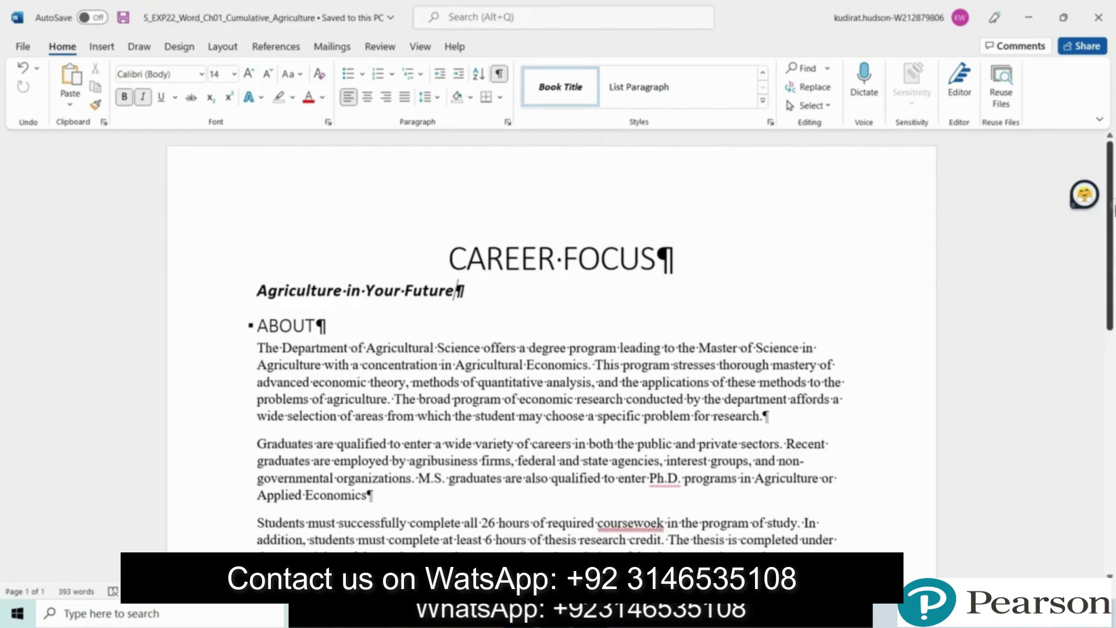
pyautogui.click(1098, 22)
pyautogui.click(1097, 10)
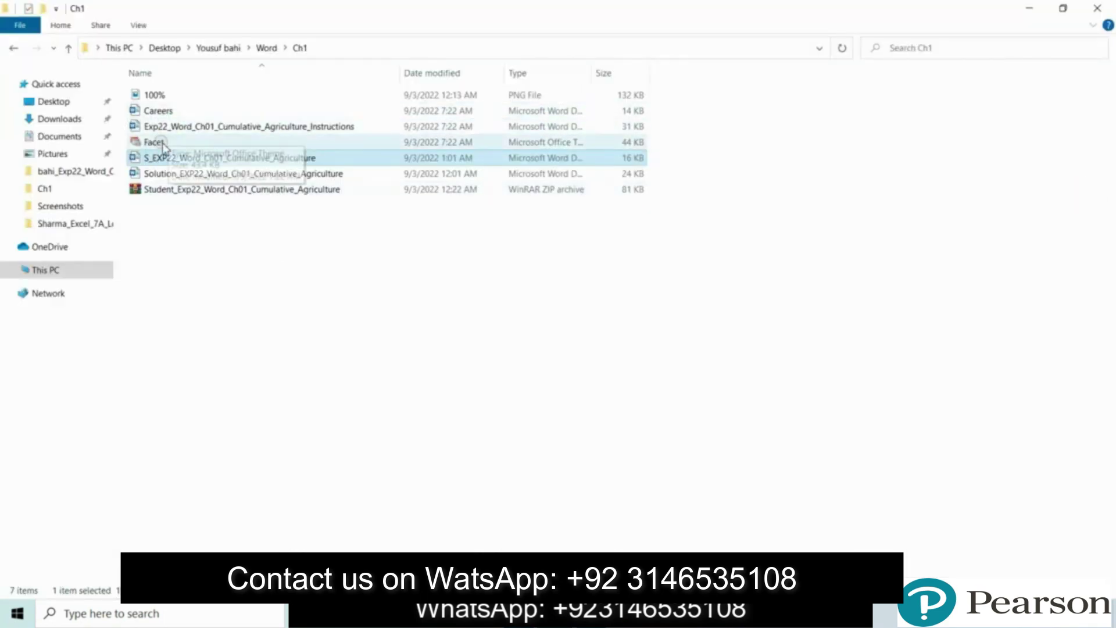
# Step: Open Solution_EXP22_Word_Ch01_Cumulative_Agriculture from the Ch1 folder and examine its finished layout
pyautogui.doubleClick(178, 174)
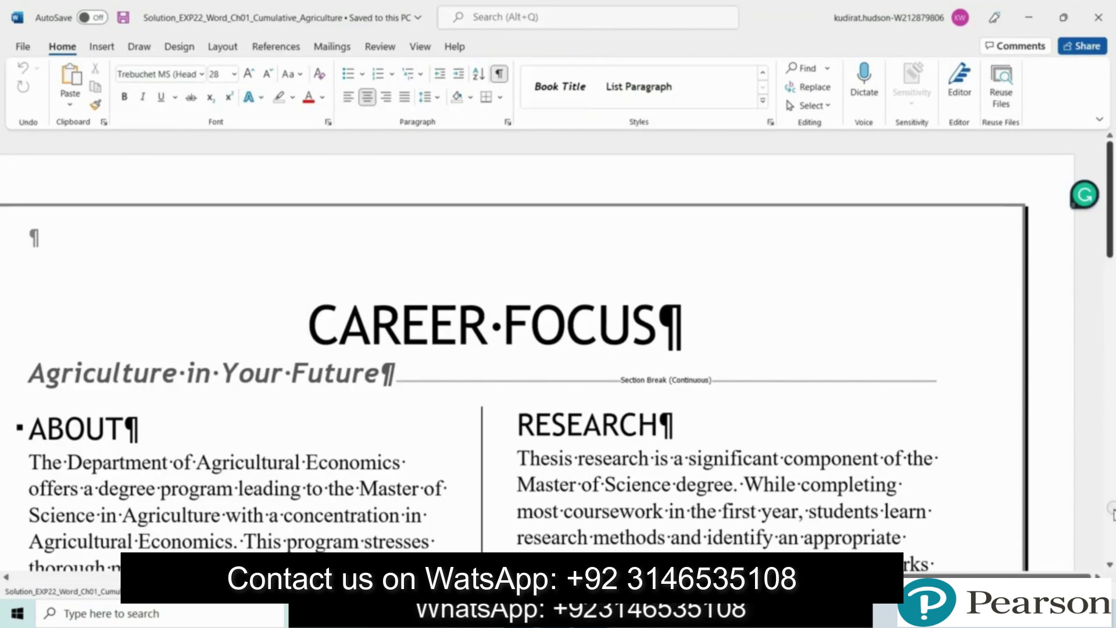
pyautogui.scroll(-5, 512, 249)
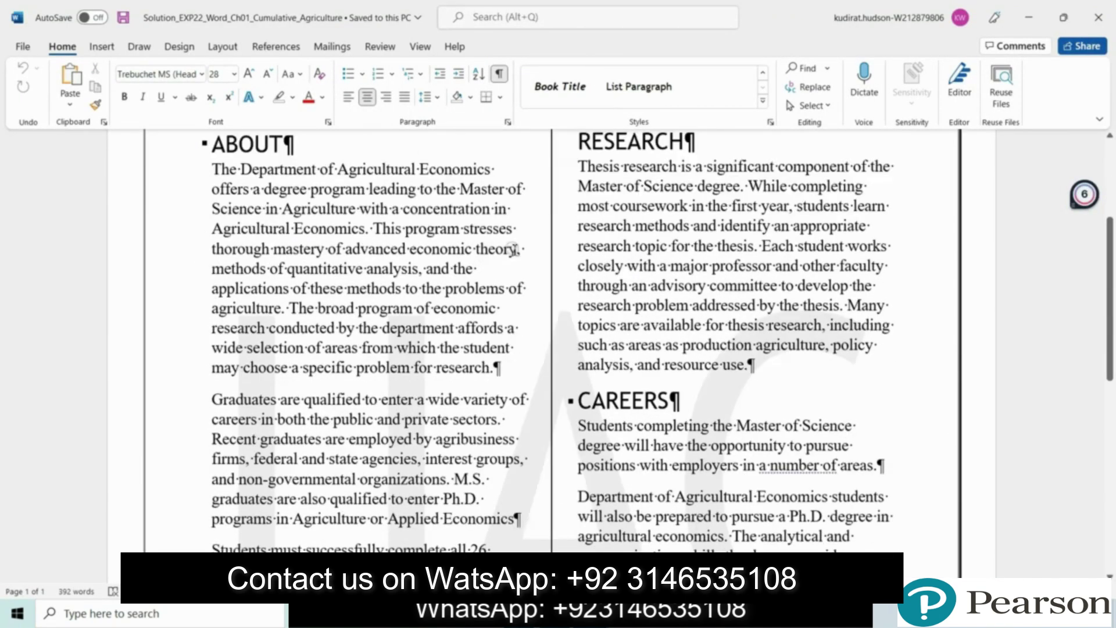
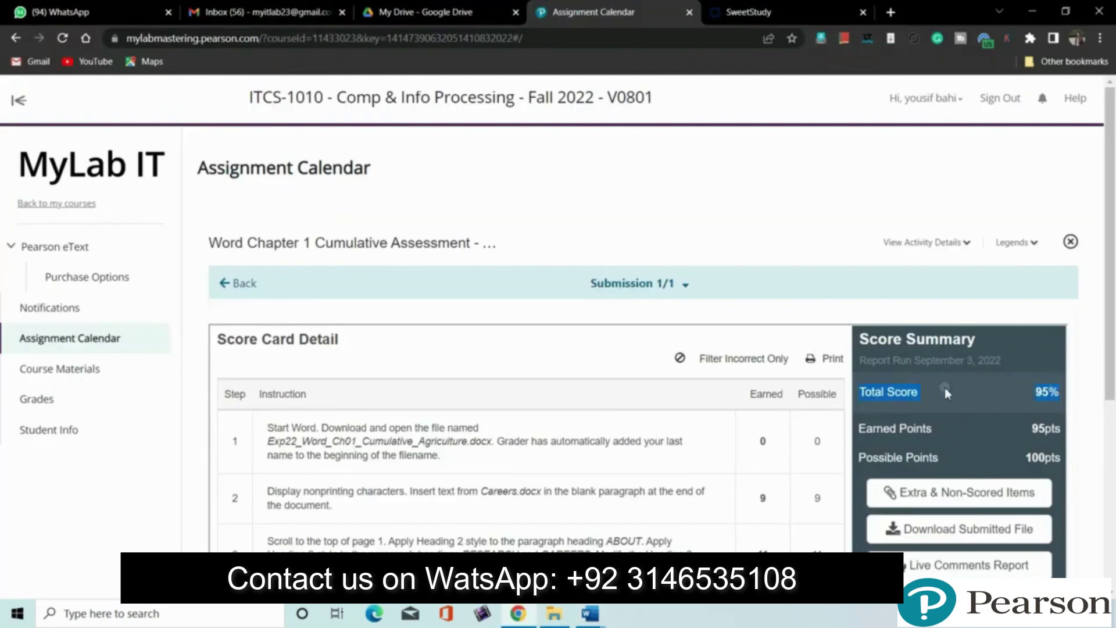
# Step: On the MyLab IT submission page, examine the course title, assignment name, first instruction and total score
pyautogui.moveTo(250, 94); pyautogui.dragTo(683, 92)
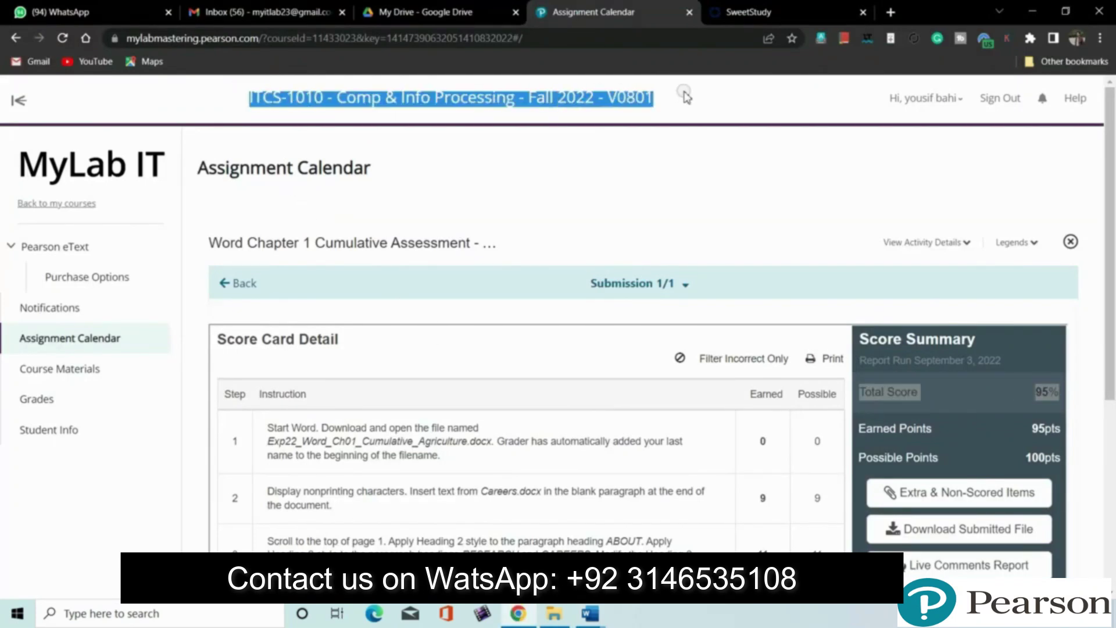
pyautogui.scroll(-1, 420, 177)
pyautogui.moveTo(208, 172); pyautogui.dragTo(426, 185)
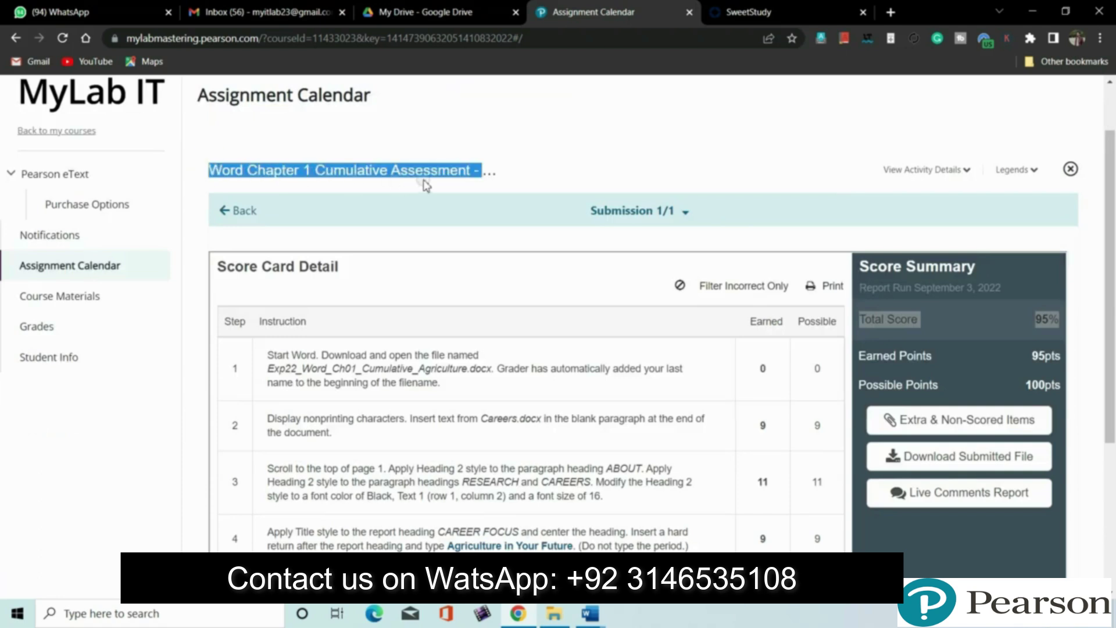
pyautogui.scroll(-1, 314, 282)
pyautogui.moveTo(267, 284); pyautogui.dragTo(493, 302)
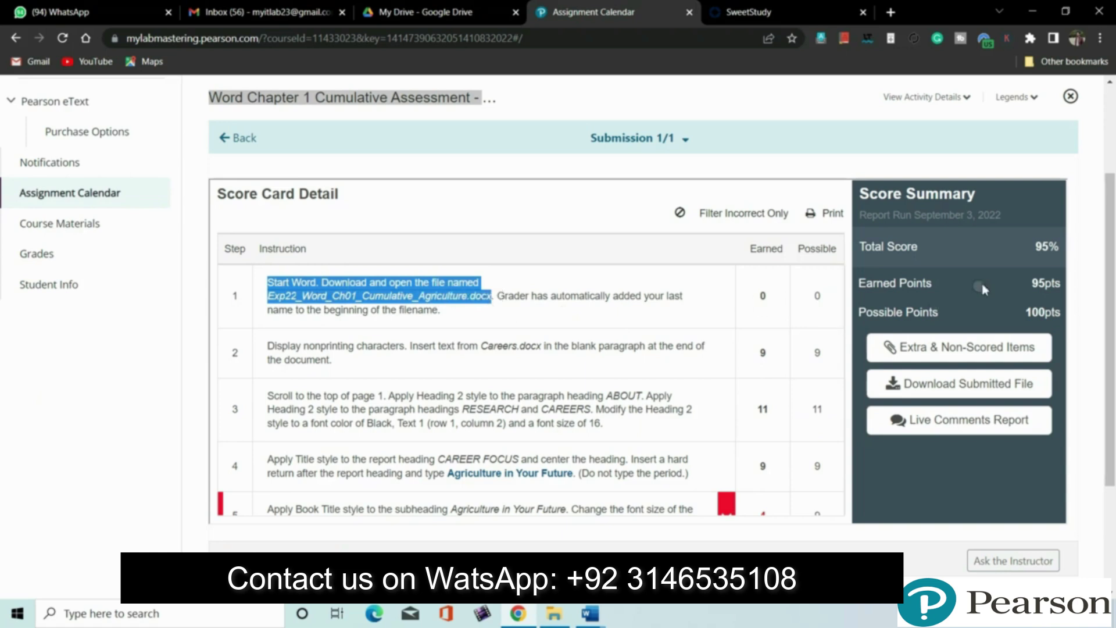
pyautogui.tripleClick(1023, 240)
pyautogui.scroll(-1, 792, 369)
# Step: Expand the step 5 feedback in the score card, read the comment about the subheading, and collapse it
pyautogui.moveTo(842, 349); pyautogui.dragTo(850, 381)
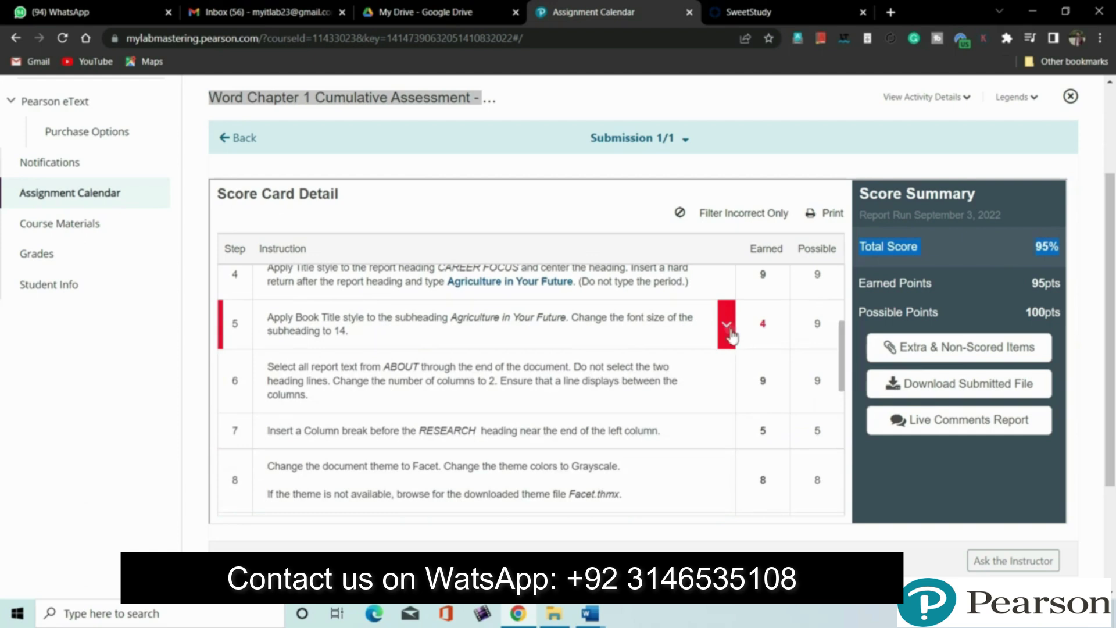
pyautogui.click(727, 328)
pyautogui.tripleClick(325, 385)
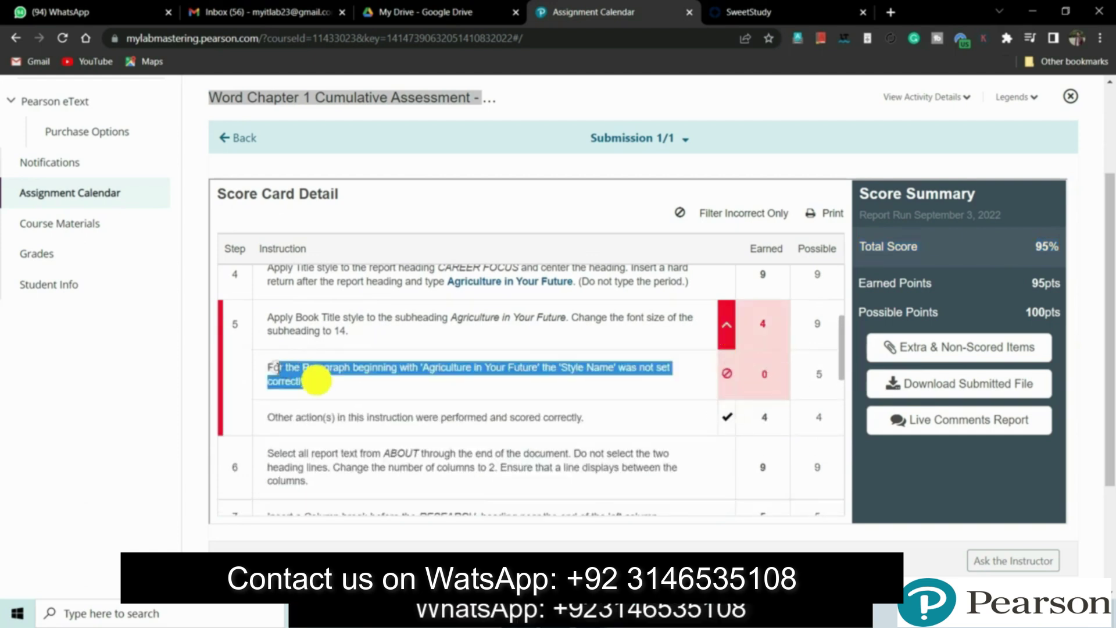
pyautogui.click(728, 330)
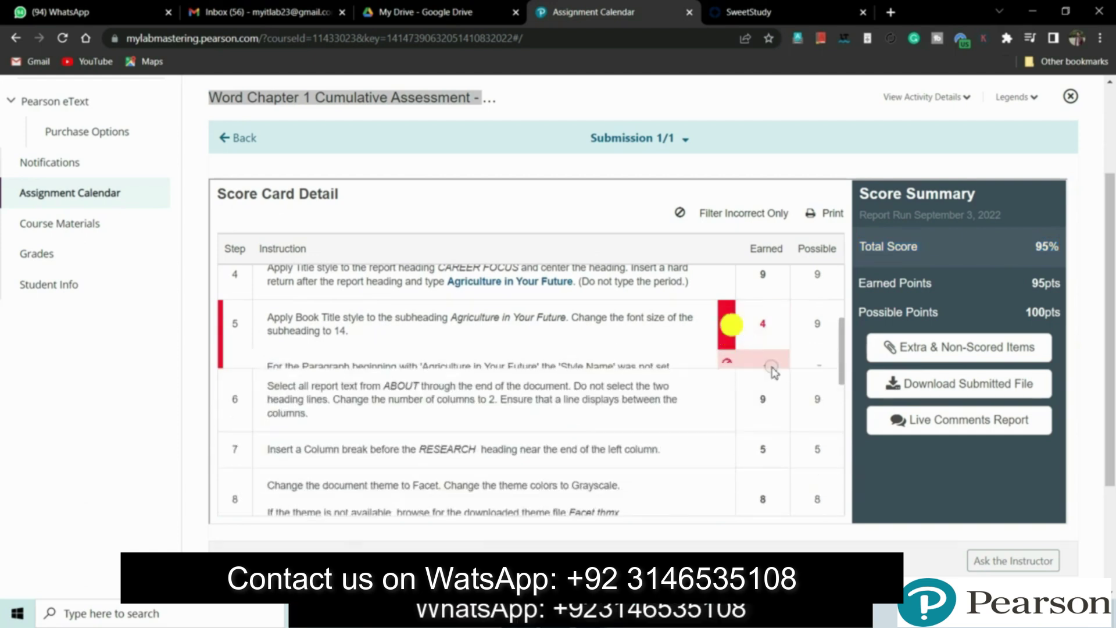
# Step: Review the points for the remaining score card steps and the file name given in step 1
pyautogui.scroll(-5, 774, 372)
pyautogui.scroll(-2, 641, 403)
pyautogui.scroll(5, 641, 402)
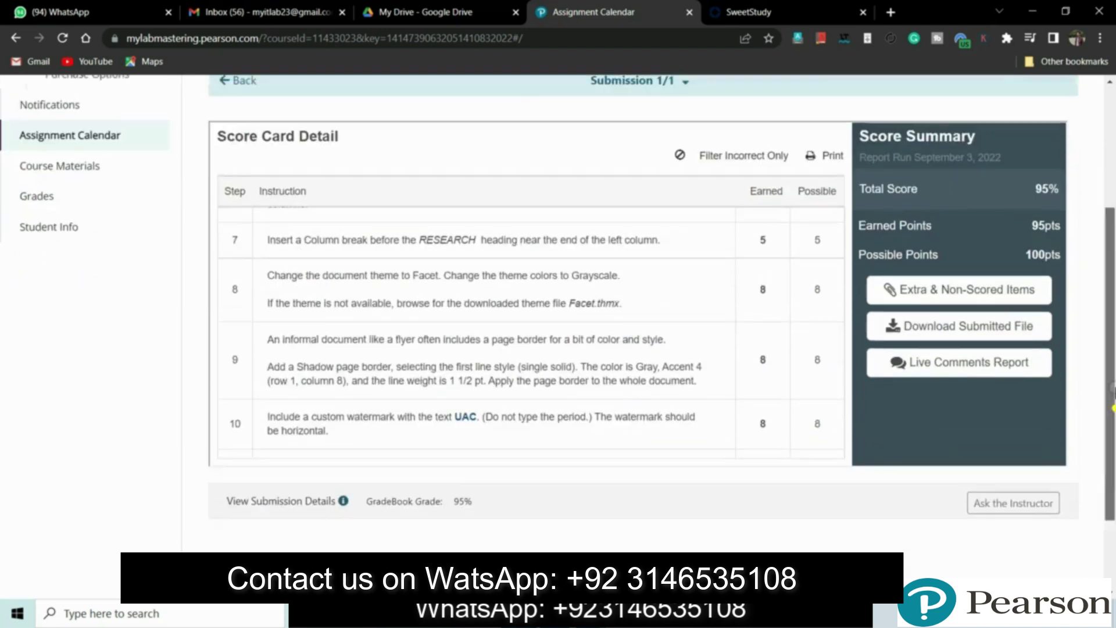
pyautogui.scroll(3, 790, 340)
pyautogui.scroll(3, 791, 340)
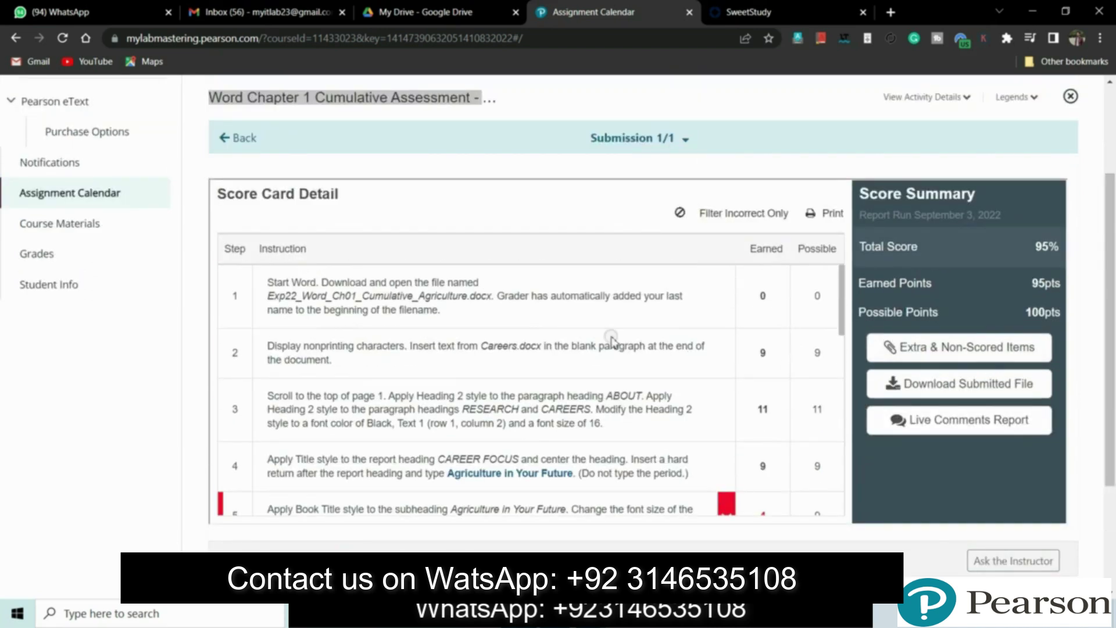
pyautogui.moveTo(268, 297); pyautogui.dragTo(491, 294)
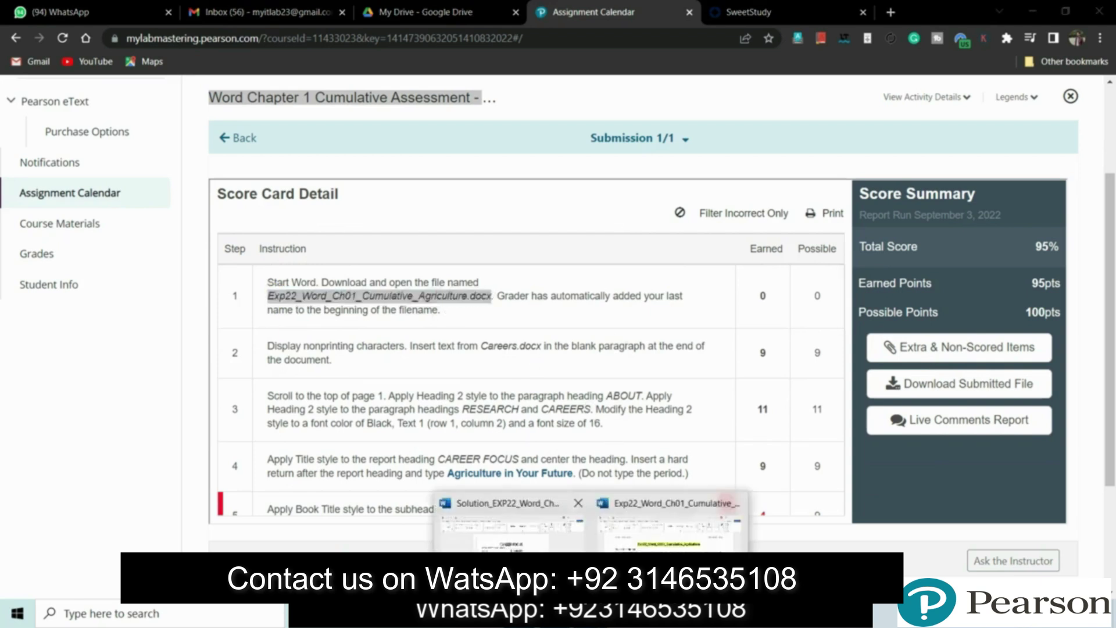
# Step: Switch to the Solution document in Word, review its formatted page and close it
pyautogui.click(498, 535)
pyautogui.moveTo(1111, 294); pyautogui.dragTo(1111, 261)
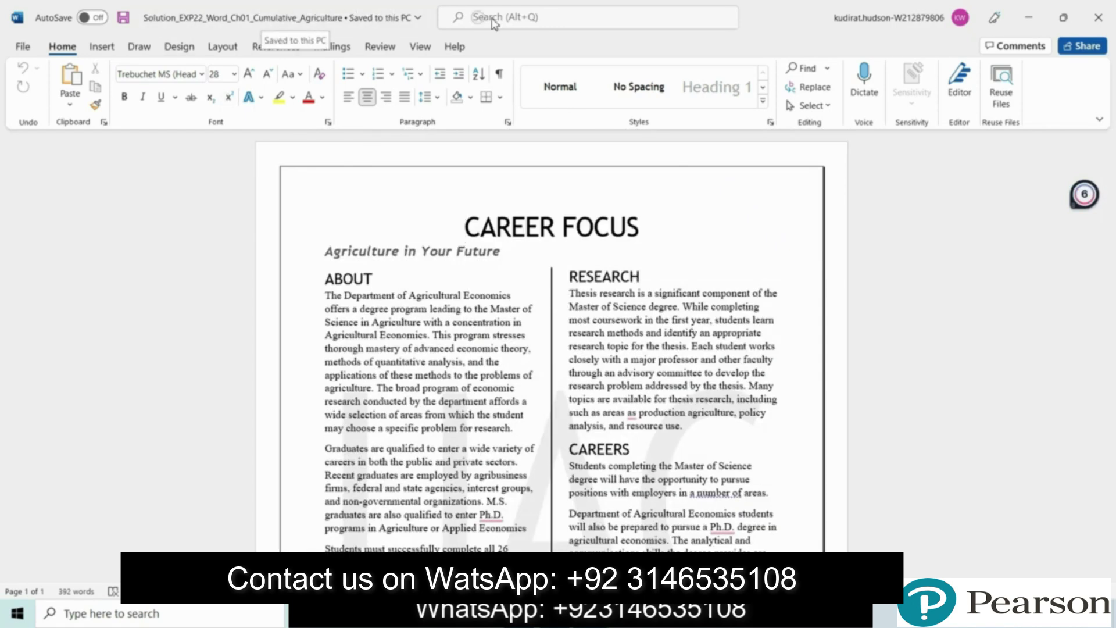
pyautogui.click(1098, 15)
# Step: Open S_EXP22_Word_Ch01_Cumulative_Agriculture from the Ch1 folder and look through the unformatted report
pyautogui.hotkey('alt', 'Tab')
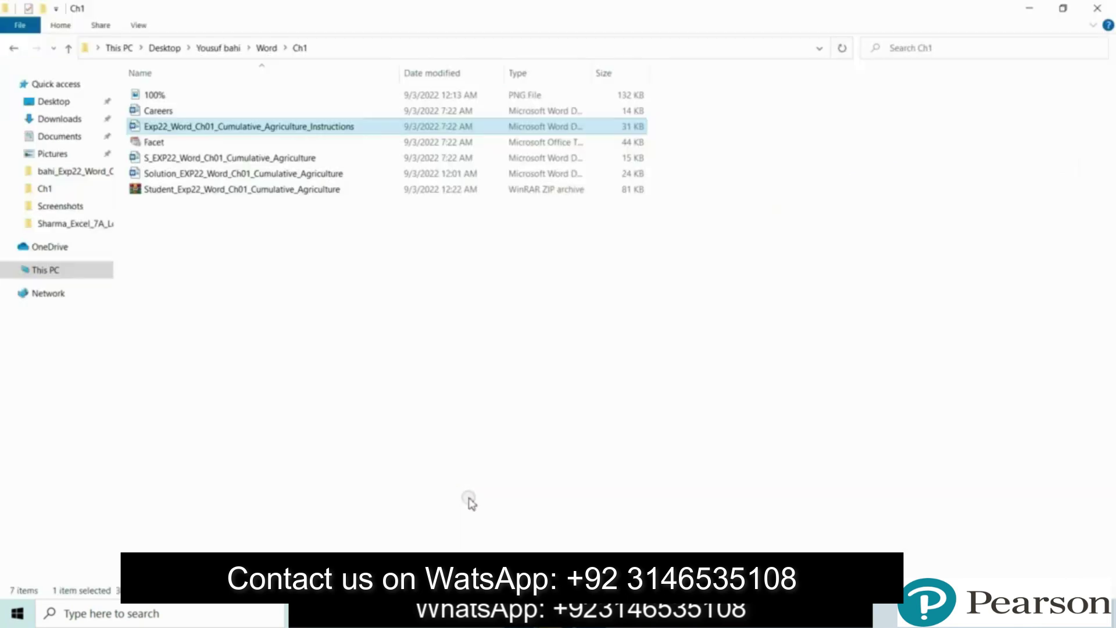
pyautogui.doubleClick(206, 158)
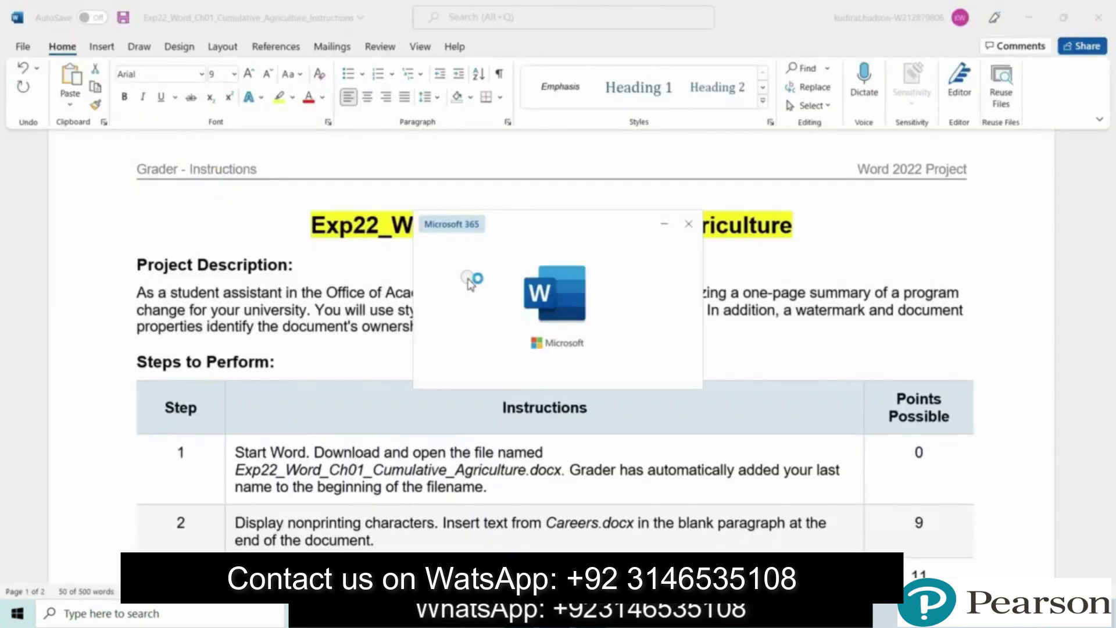
pyautogui.click(604, 68)
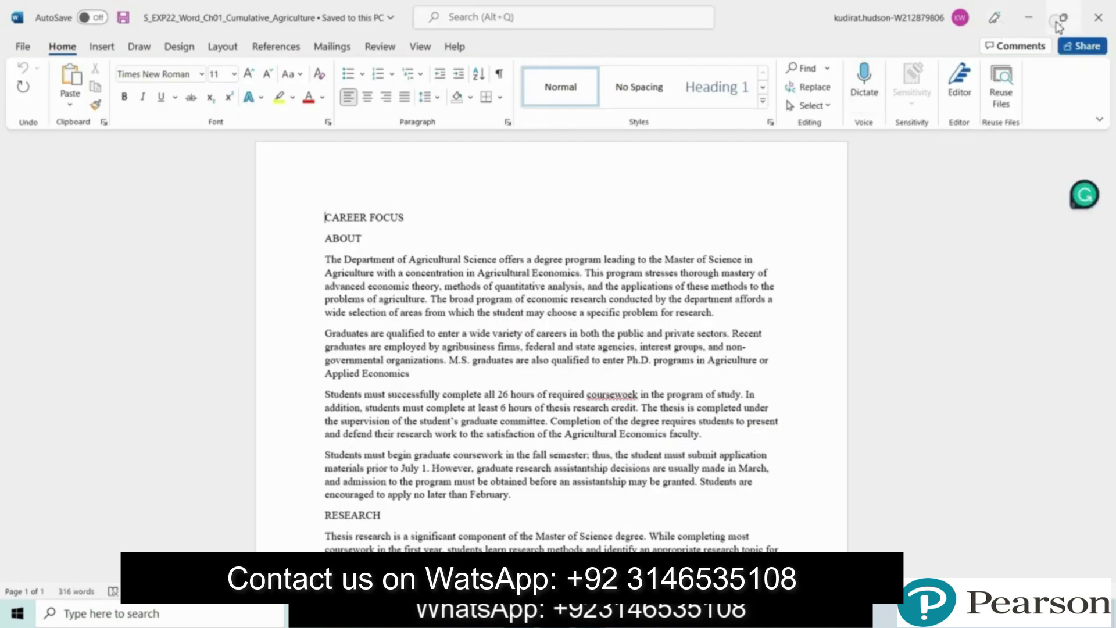
pyautogui.click(1062, 17)
pyautogui.click(910, 145)
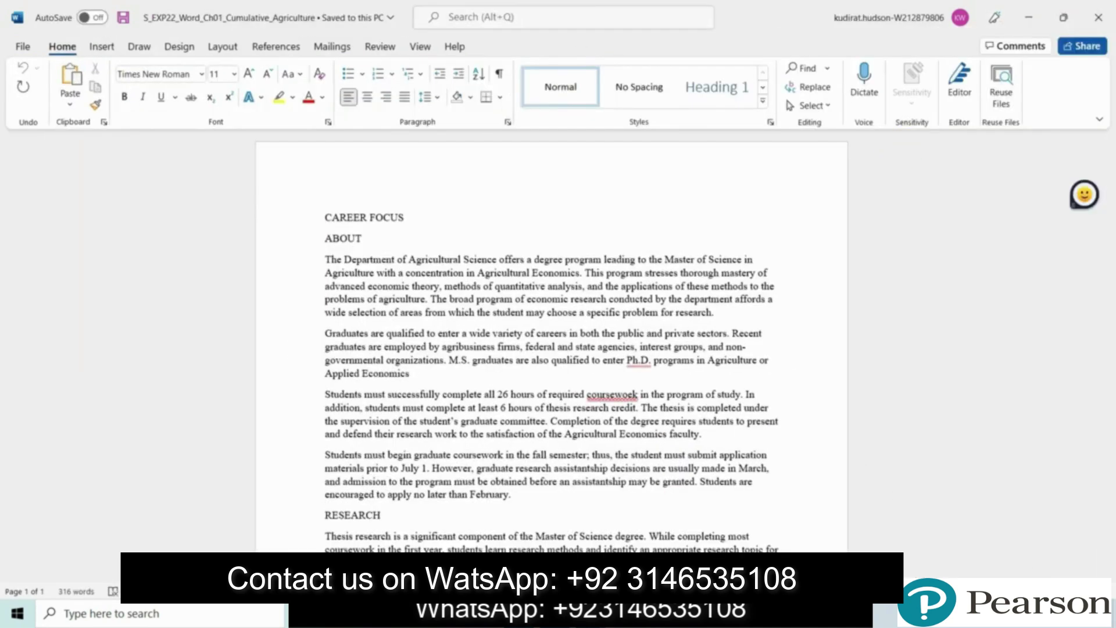
pyautogui.scroll(3, 965, 313)
pyautogui.scroll(-10, 965, 312)
pyautogui.scroll(10, 966, 312)
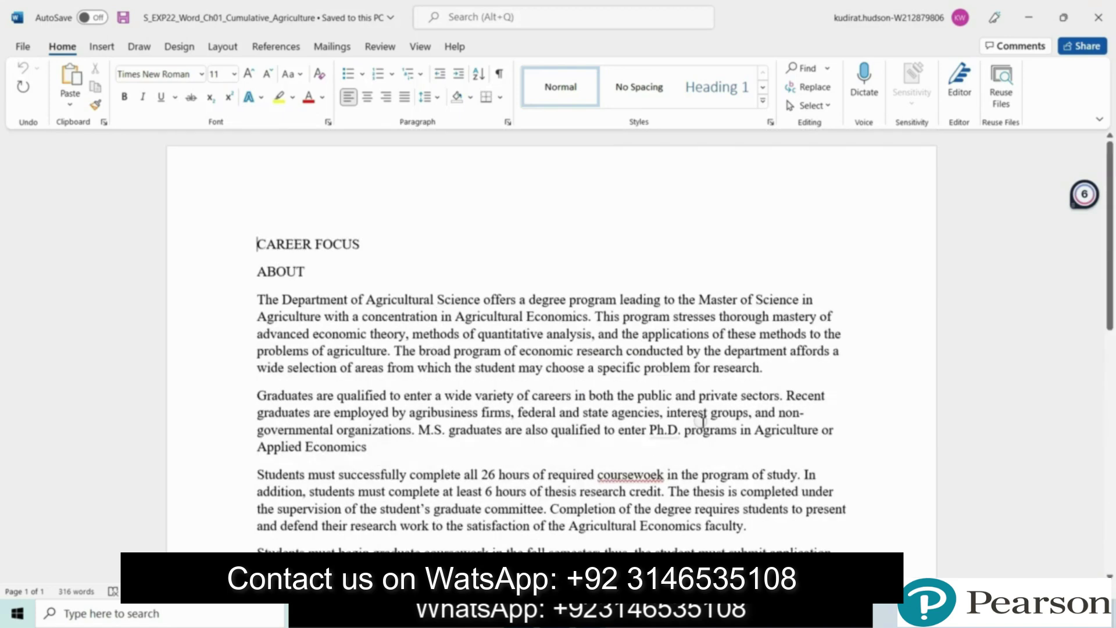
# Step: Return to the instructions document, highlight step 2 in yellow and enlarge the instructions for reading
pyautogui.click(591, 613)
pyautogui.click(505, 526)
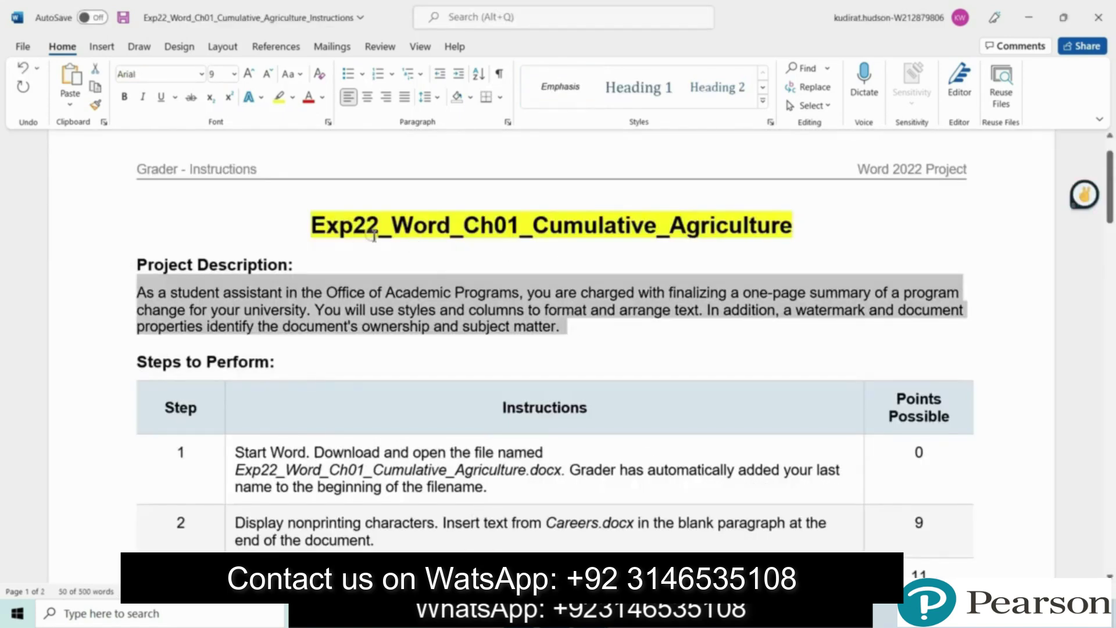
pyautogui.scroll(-2, 307, 360)
pyautogui.tripleClick(306, 361)
pyautogui.scroll(-1, 474, 323)
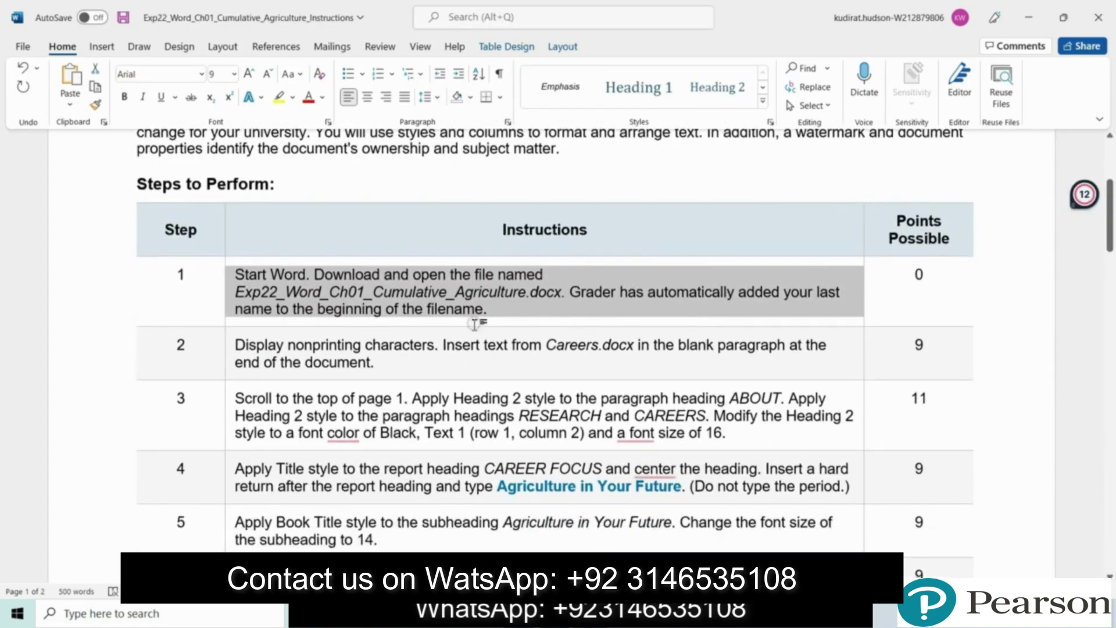
pyautogui.scroll(-1, 441, 312)
pyautogui.tripleClick(465, 297)
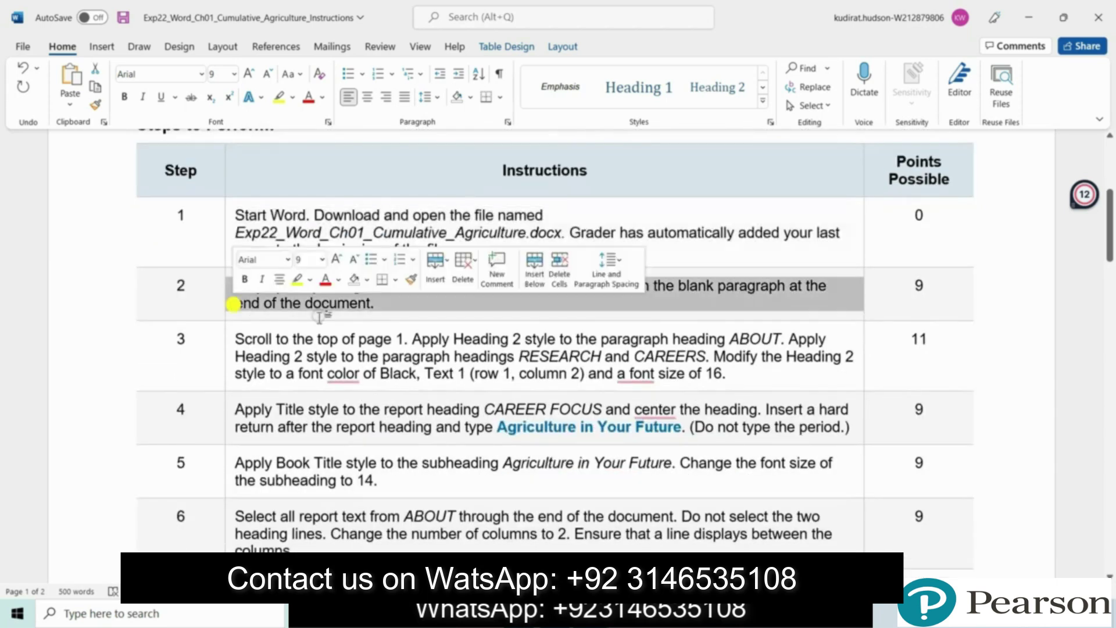
pyautogui.scroll(-1, 474, 265)
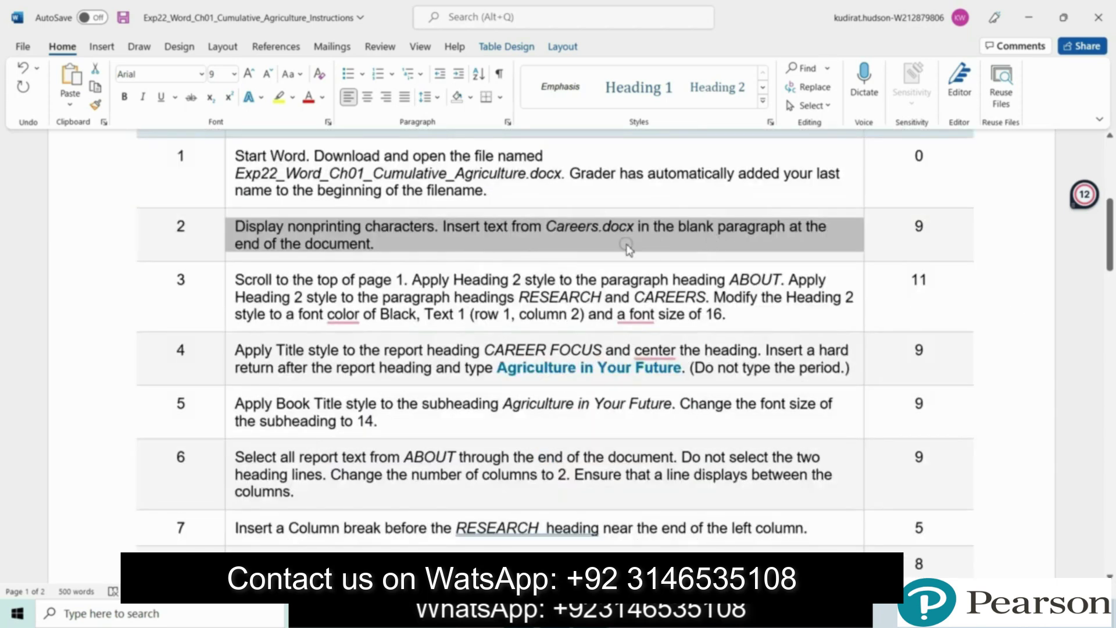
pyautogui.click(279, 96)
pyautogui.keyDown('ctrl'); pyautogui.scroll(2, 976, 492); pyautogui.keyUp('ctrl')
pyautogui.moveTo(906, 576); pyautogui.dragTo(943, 576)
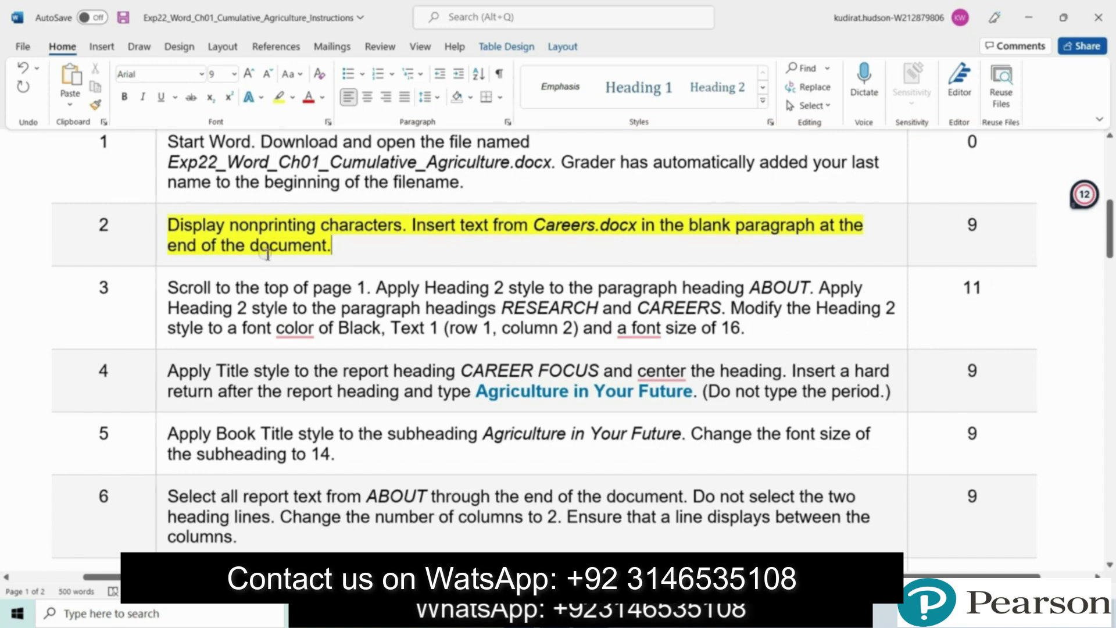
# Step: Switch to the S_EXP22_Word_Ch01_Cumulative_Agriculture report and display its nonprinting characters
pyautogui.moveTo(592, 615)
pyautogui.click(668, 565)
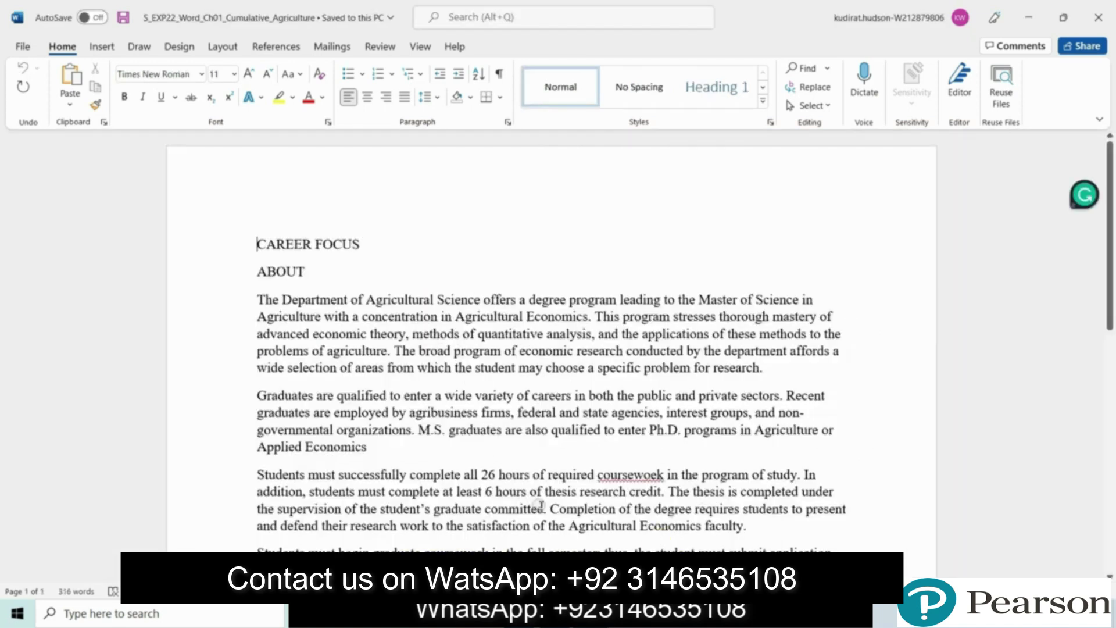
pyautogui.scroll(-4, 540, 505)
pyautogui.click(499, 73)
pyautogui.scroll(-4, 407, 377)
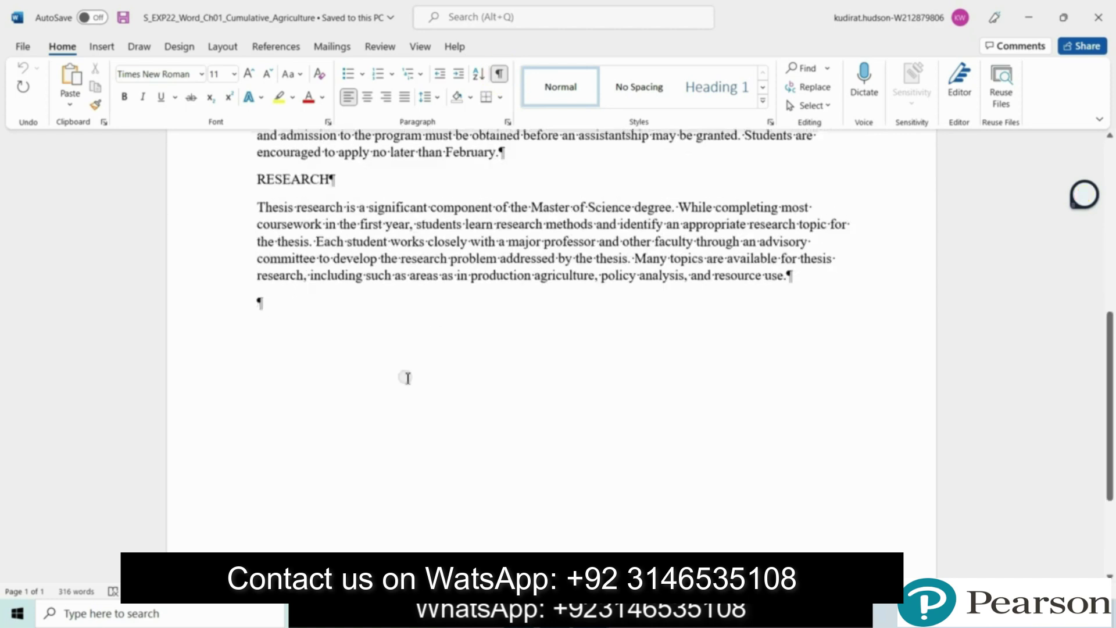
# Step: Insert the text from the Careers file in the Ch1 folder into the blank paragraph at the end of the report
pyautogui.click(105, 49)
pyautogui.click(962, 106)
pyautogui.click(966, 147)
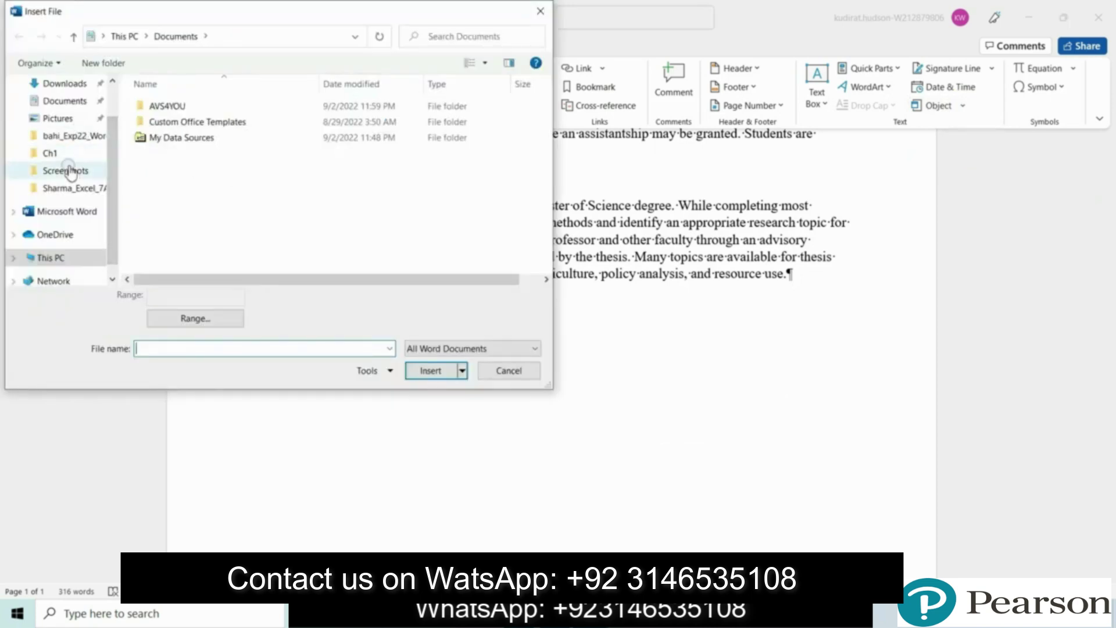
pyautogui.scroll(2, 68, 170)
pyautogui.click(55, 112)
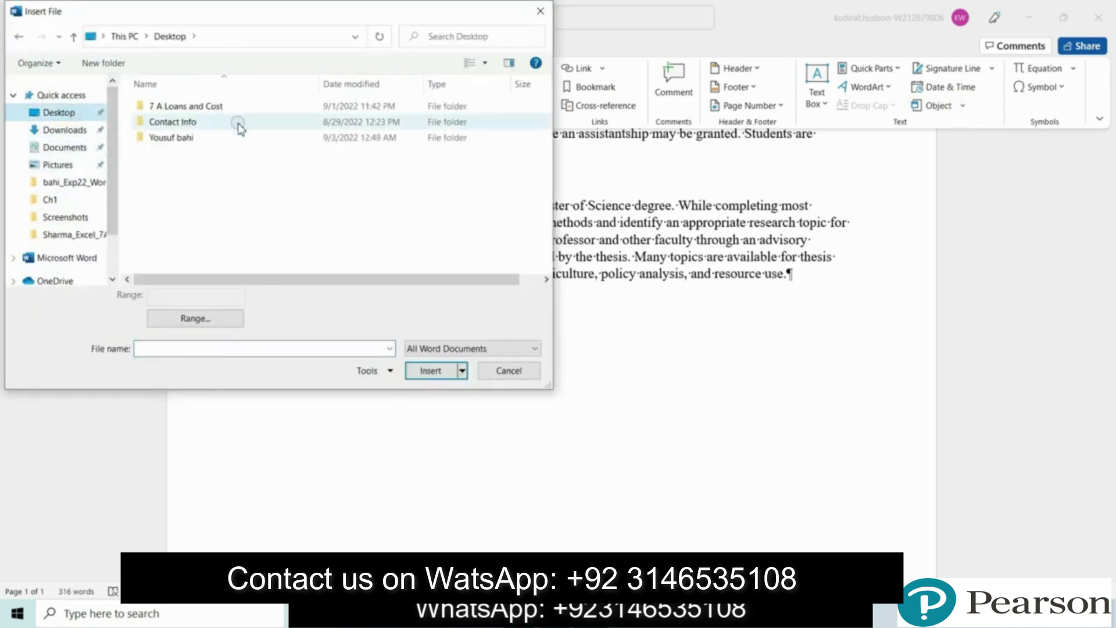
pyautogui.doubleClick(173, 138)
pyautogui.doubleClick(177, 153)
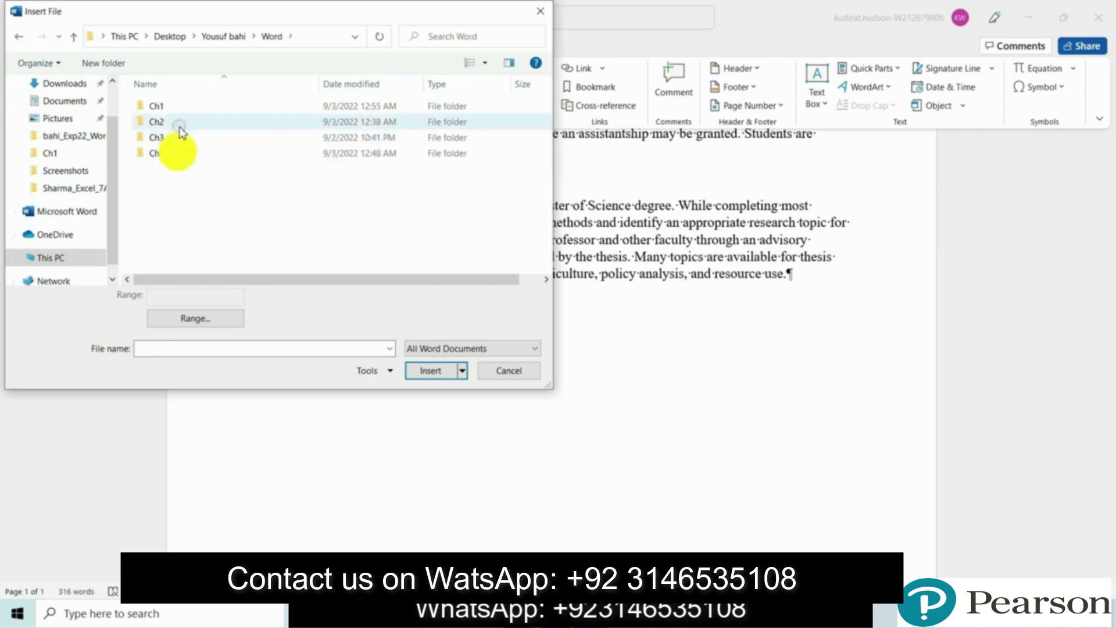
pyautogui.doubleClick(169, 106)
pyautogui.click(163, 106)
pyautogui.click(431, 370)
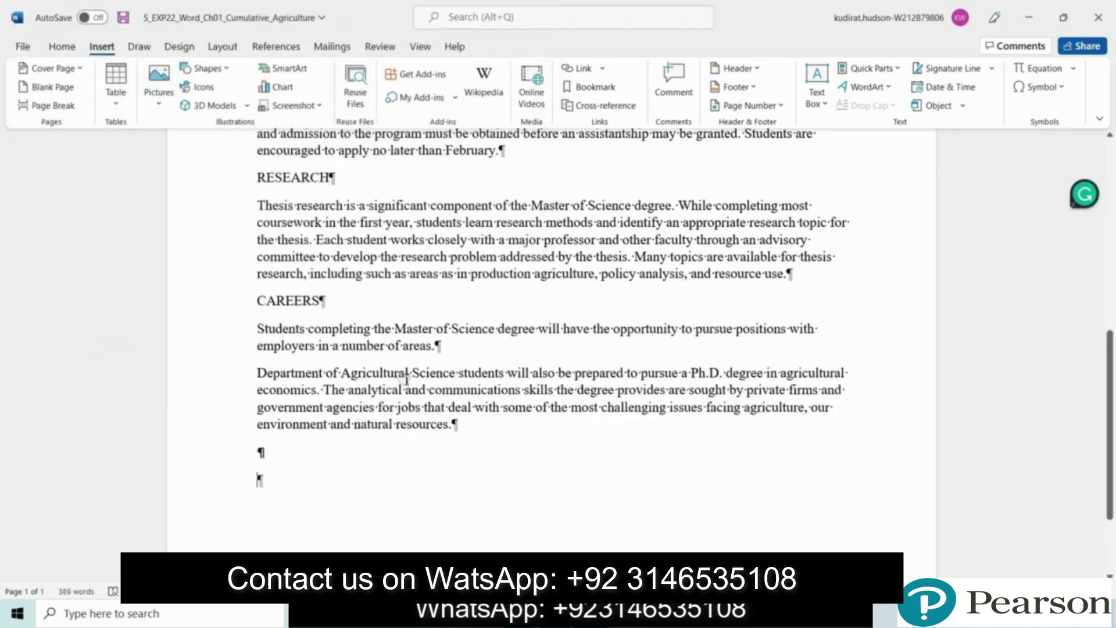
pyautogui.scroll(9, 438, 364)
pyautogui.scroll(-11, 413, 351)
# Step: Return to the instructions document, clear the highlight from step 2 and highlight step 3 in yellow
pyautogui.click(591, 614)
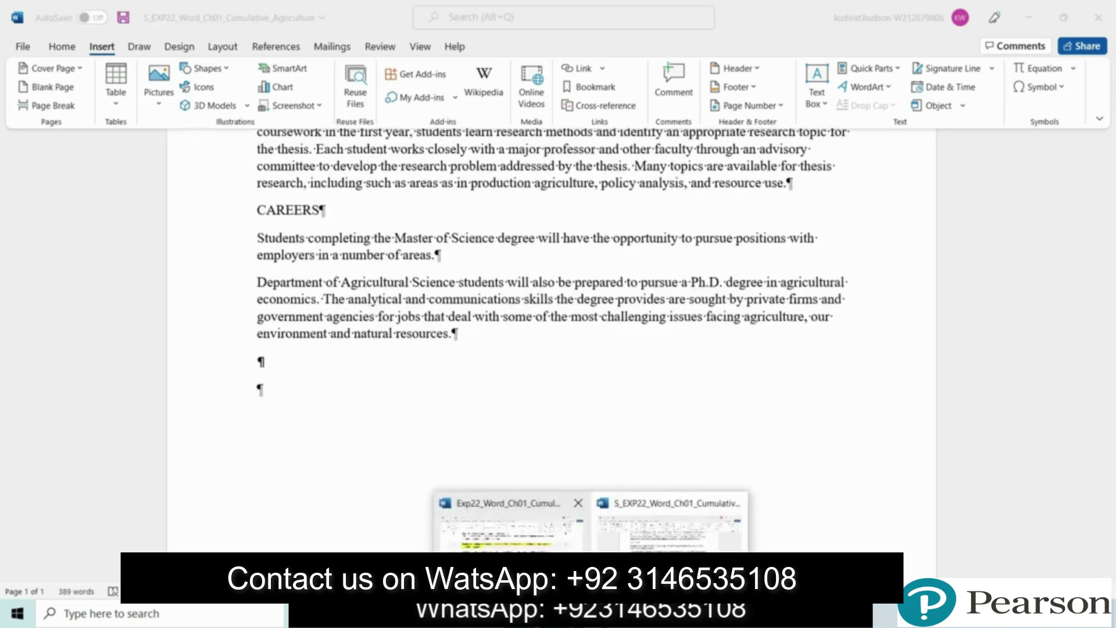
pyautogui.click(508, 526)
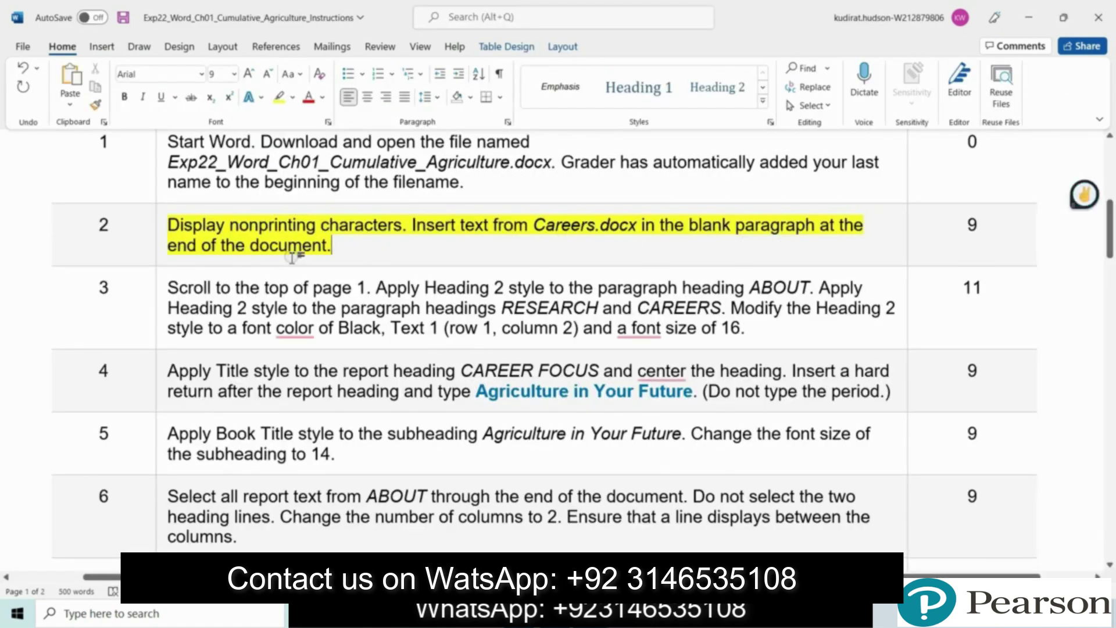
pyautogui.click(159, 245)
pyautogui.click(235, 219)
pyautogui.click(228, 306)
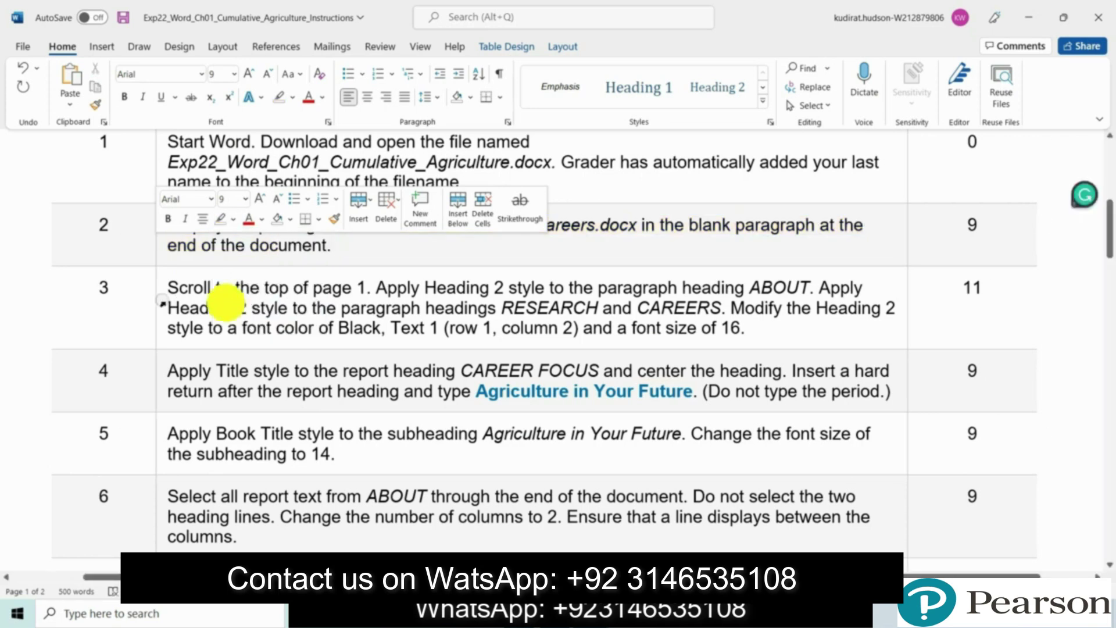
pyautogui.click(162, 304)
pyautogui.click(236, 276)
pyautogui.click(227, 298)
pyautogui.scroll(-1, 226, 297)
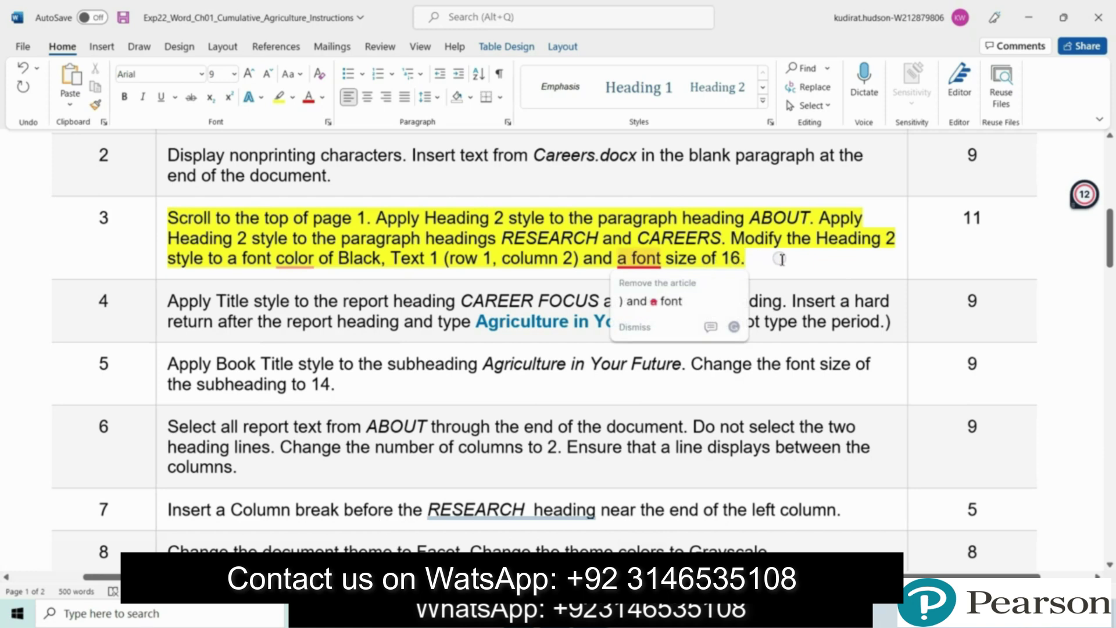
pyautogui.moveTo(169, 216); pyautogui.dragTo(729, 236)
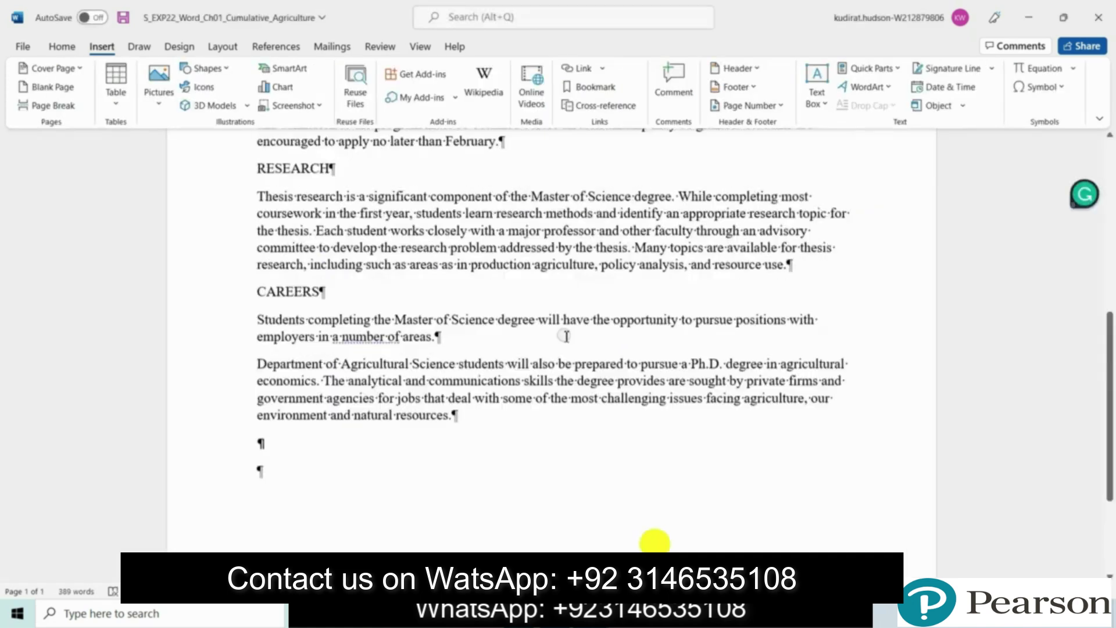
# Step: Apply the Heading 2 style to the ABOUT paragraph heading at the start of the report
pyautogui.scroll(10, 566, 336)
pyautogui.click(251, 270)
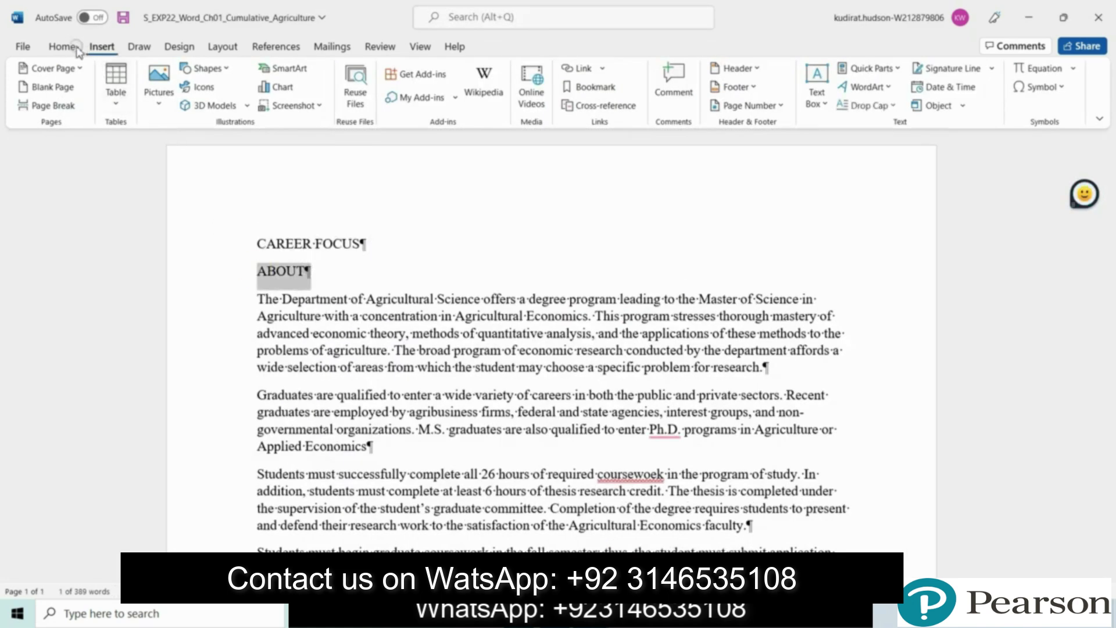
pyautogui.click(77, 50)
pyautogui.click(766, 111)
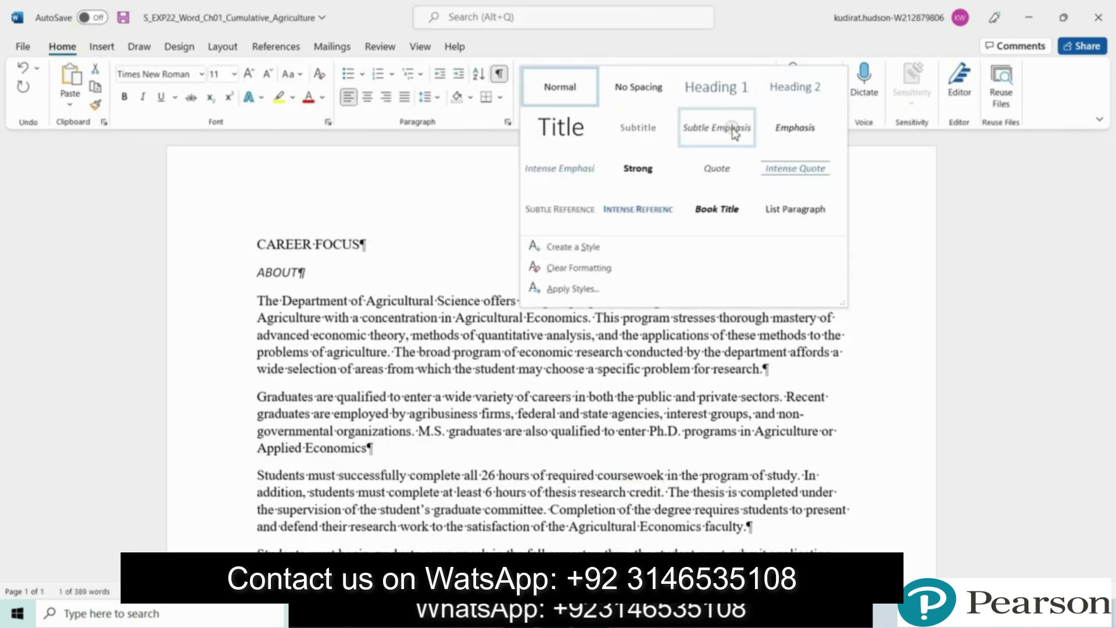
pyautogui.click(775, 97)
# Step: Apply the Heading 2 style to the RESEARCH and CAREERS paragraph headings
pyautogui.scroll(-4, 523, 326)
pyautogui.moveTo(254, 397); pyautogui.dragTo(334, 399)
pyautogui.click(558, 86)
pyautogui.scroll(-2, 250, 477)
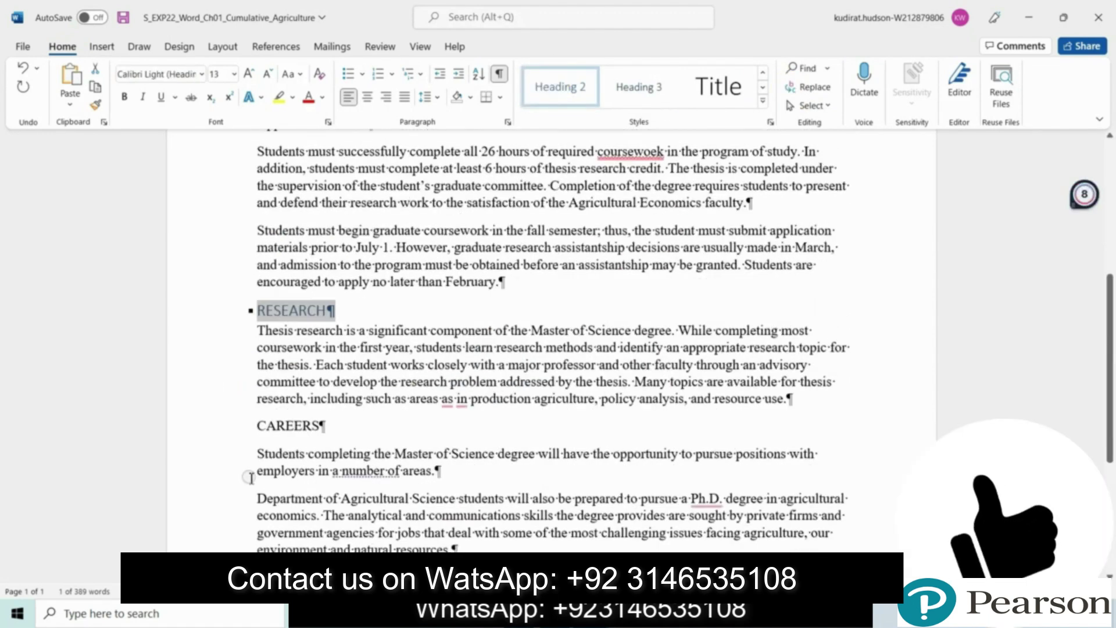
pyautogui.moveTo(255, 426); pyautogui.dragTo(326, 427)
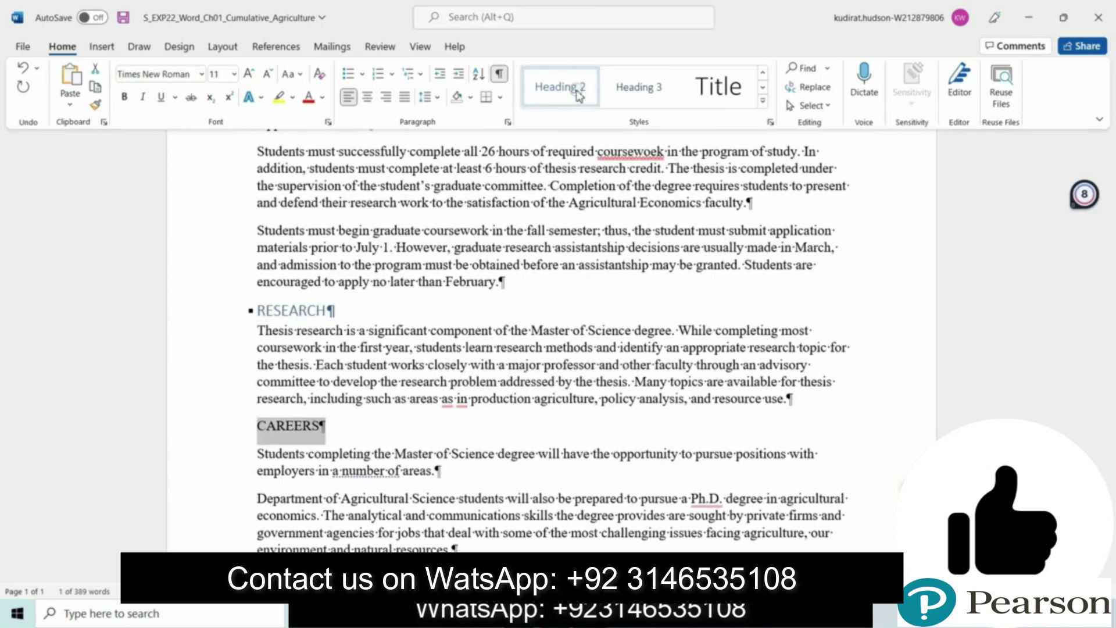
pyautogui.click(576, 91)
pyautogui.scroll(-2, 468, 411)
pyautogui.scroll(6, 468, 411)
# Step: Modify the Heading 2 style to use a font size of 16
pyautogui.click(762, 100)
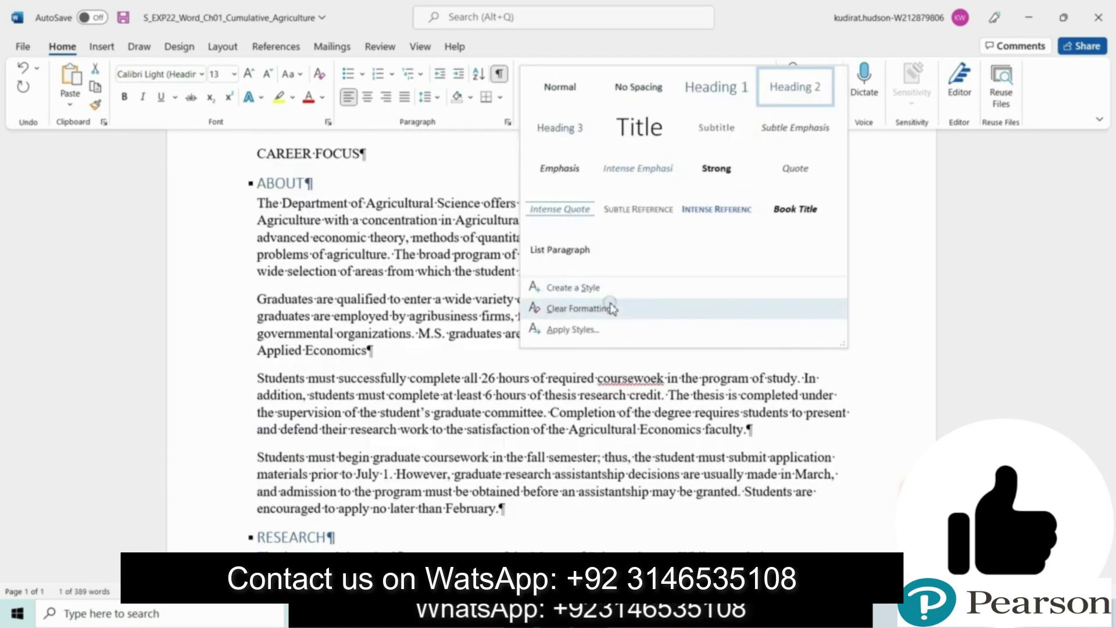
pyautogui.rightClick(783, 85)
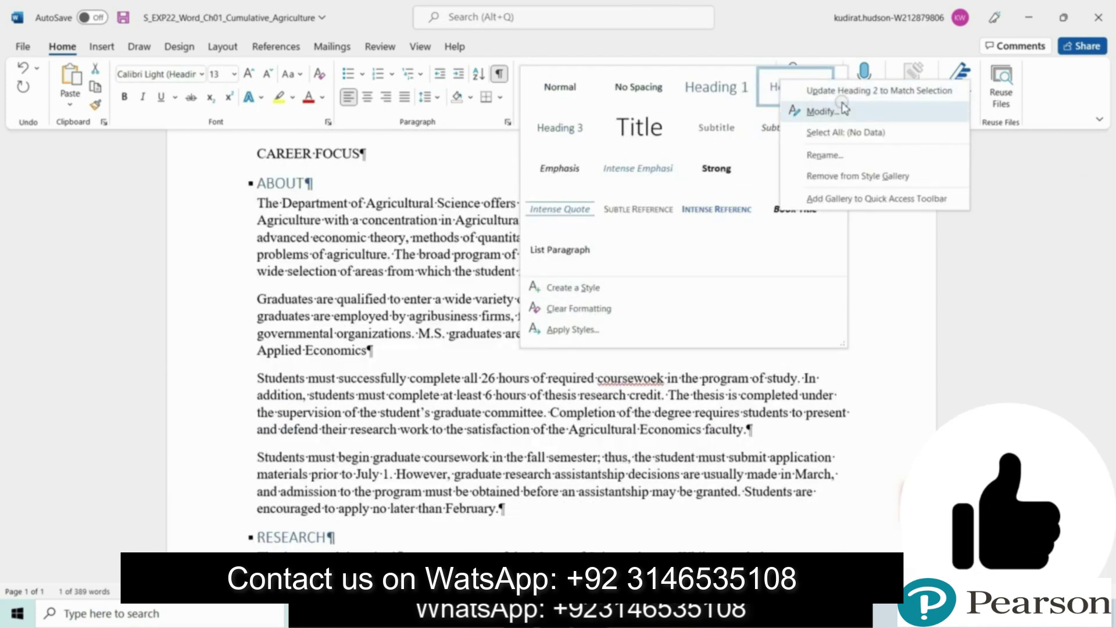
pyautogui.click(843, 110)
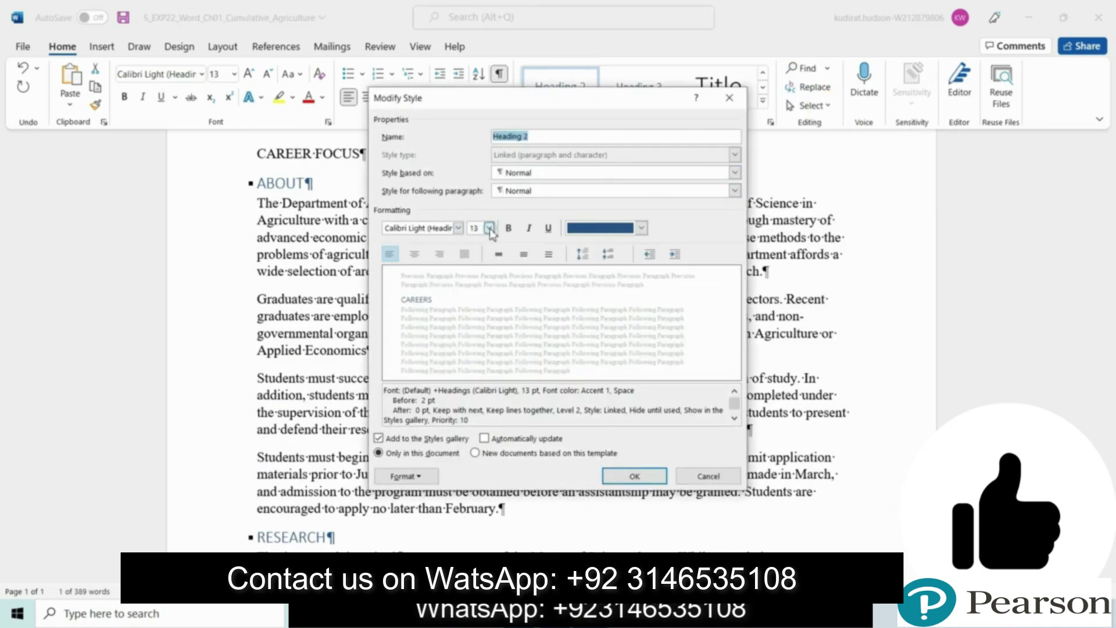
pyautogui.click(490, 229)
pyautogui.click(473, 295)
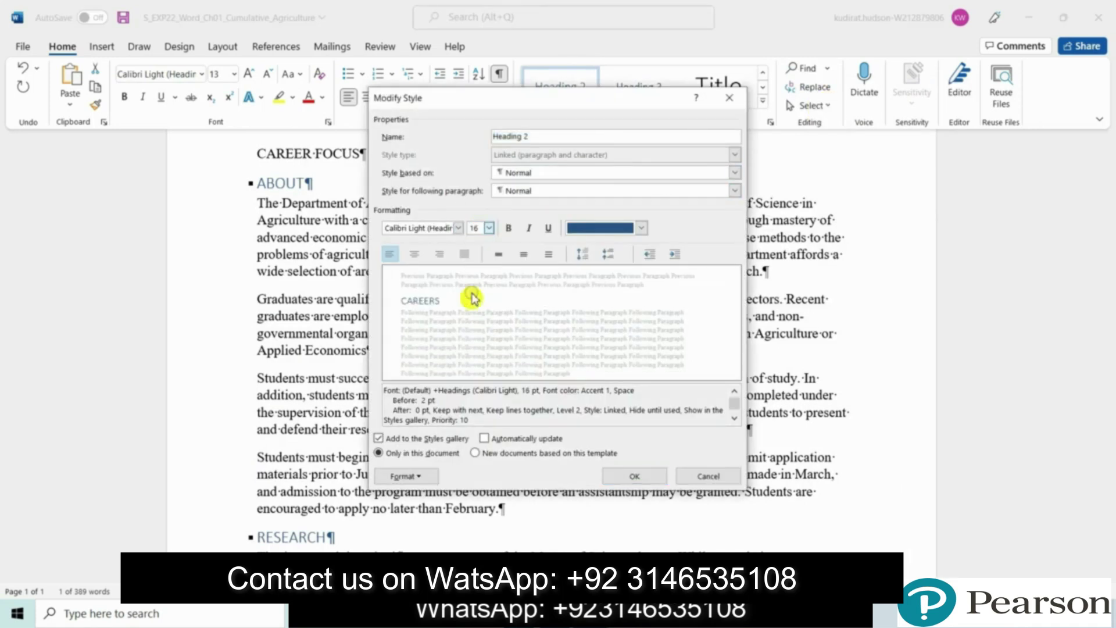
# Step: Recheck step 3 of the instructions and set the Heading 2 style's font color to Black, Text 1
pyautogui.click(457, 229)
pyautogui.click(457, 229)
pyautogui.click(591, 613)
pyautogui.click(512, 561)
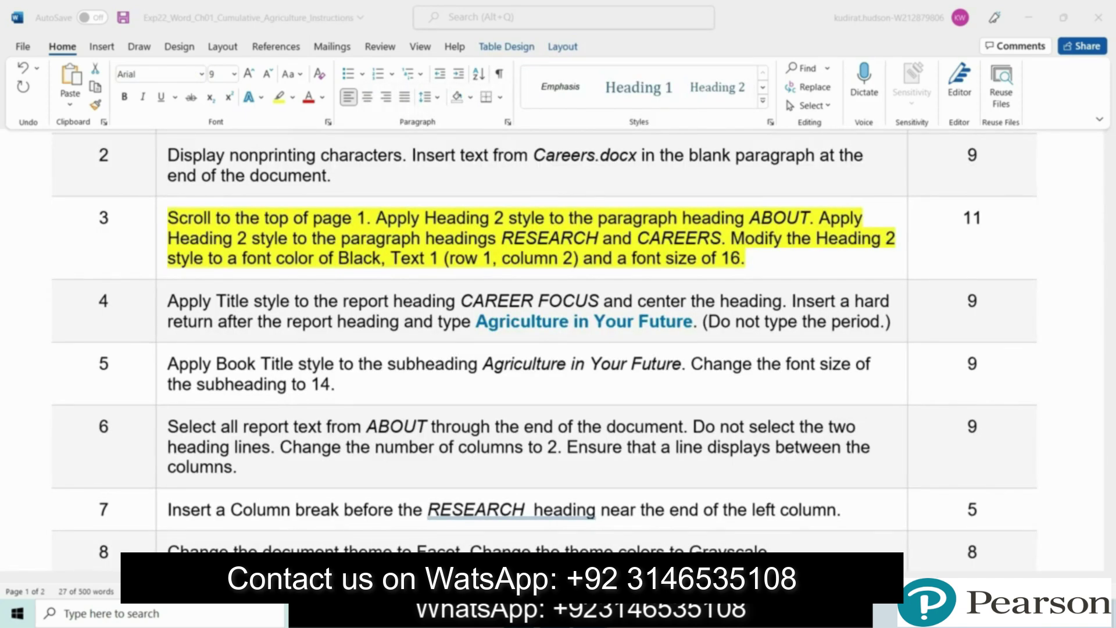
pyautogui.click(591, 613)
pyautogui.click(668, 532)
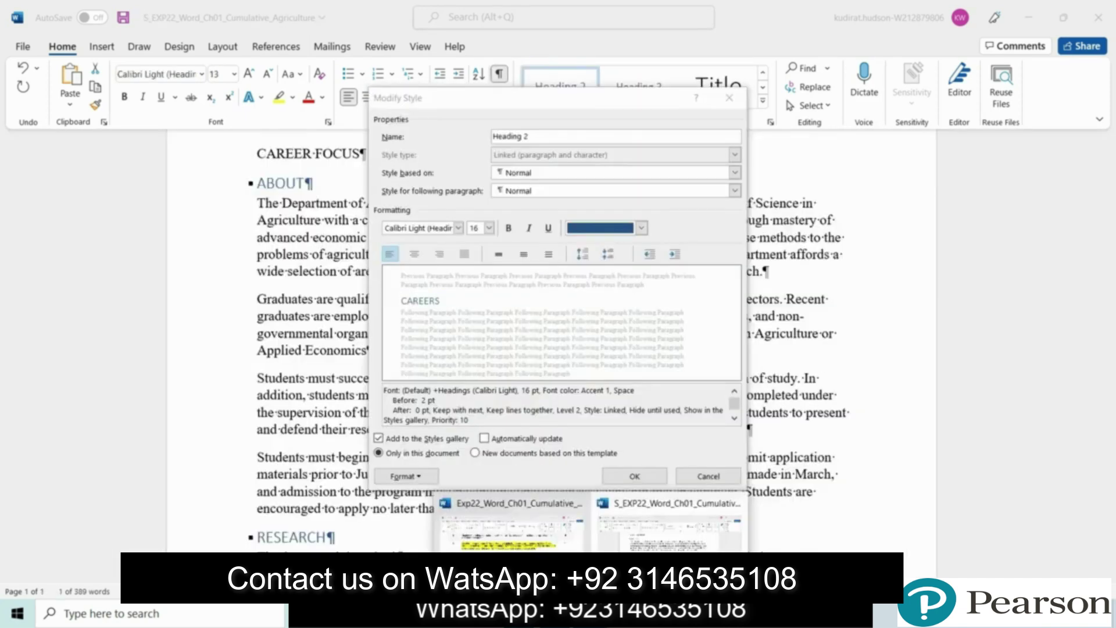
pyautogui.click(642, 228)
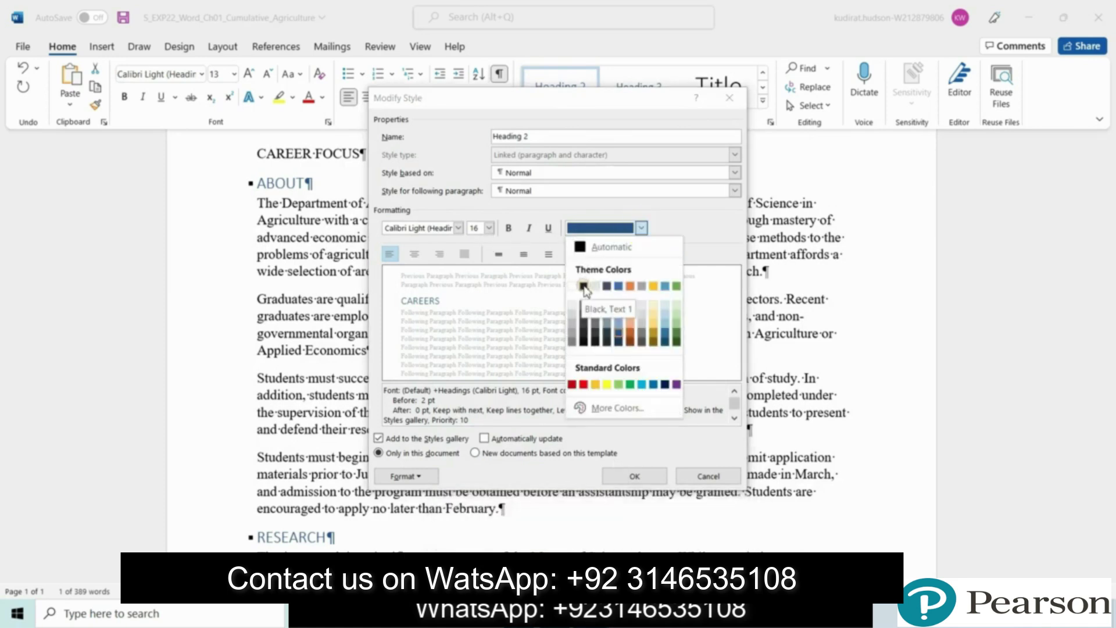
pyautogui.click(583, 286)
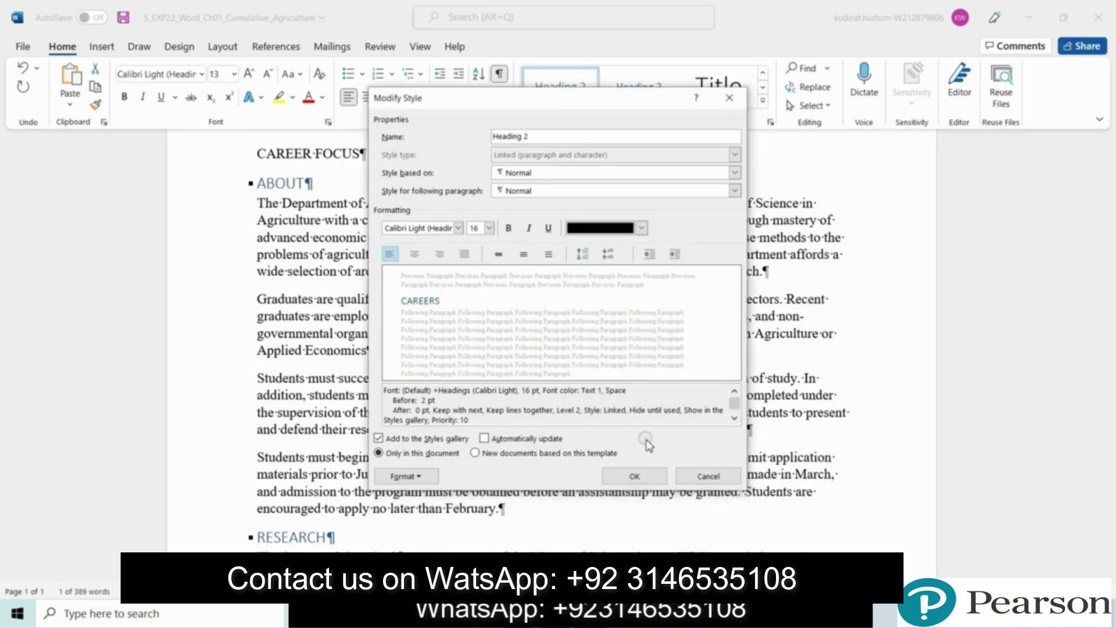
pyautogui.click(635, 476)
pyautogui.scroll(-6, 465, 326)
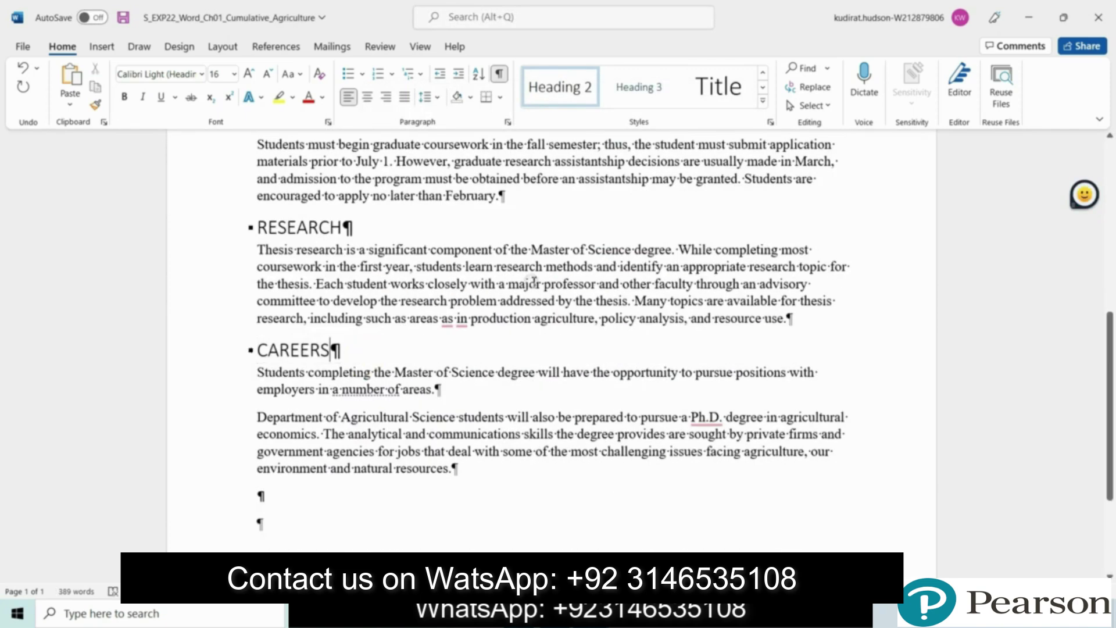
# Step: Return to the instructions document, clear the highlight from step 3 and highlight step 4 in yellow
pyautogui.hotkey('alt', 'Tab')
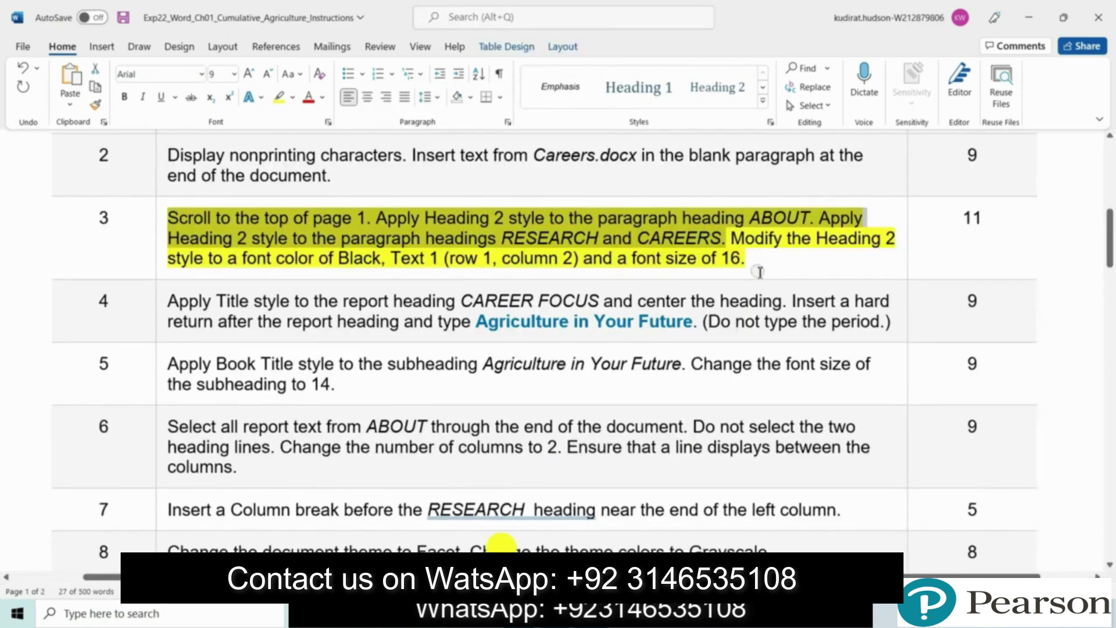
pyautogui.click(164, 264)
pyautogui.click(233, 244)
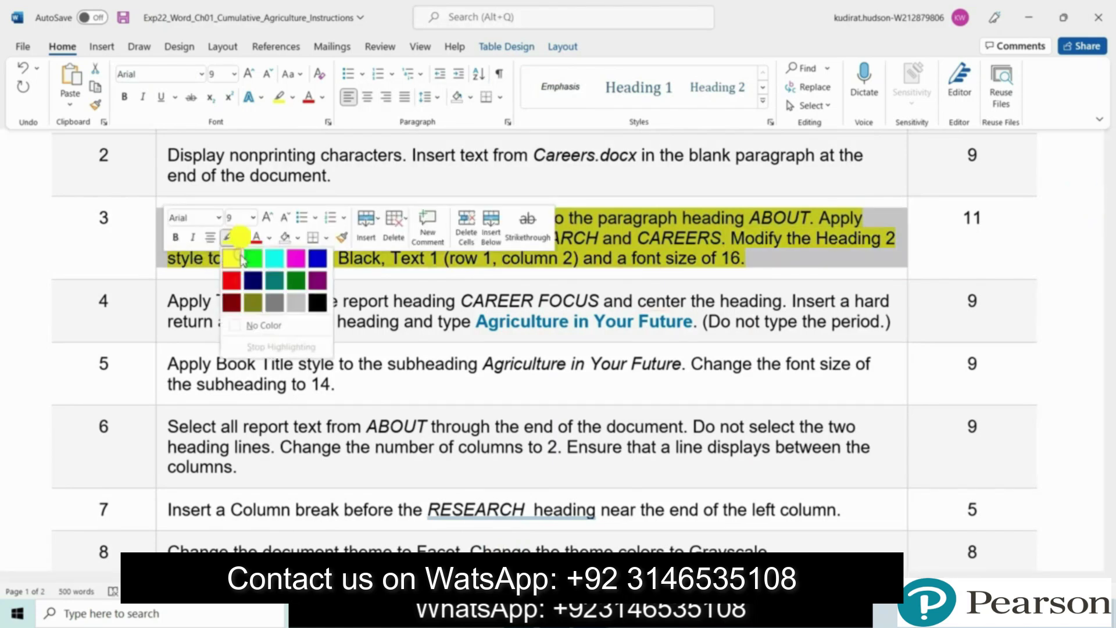
pyautogui.click(244, 306)
pyautogui.click(156, 313)
pyautogui.click(232, 288)
pyautogui.click(227, 302)
pyautogui.scroll(-2, 501, 250)
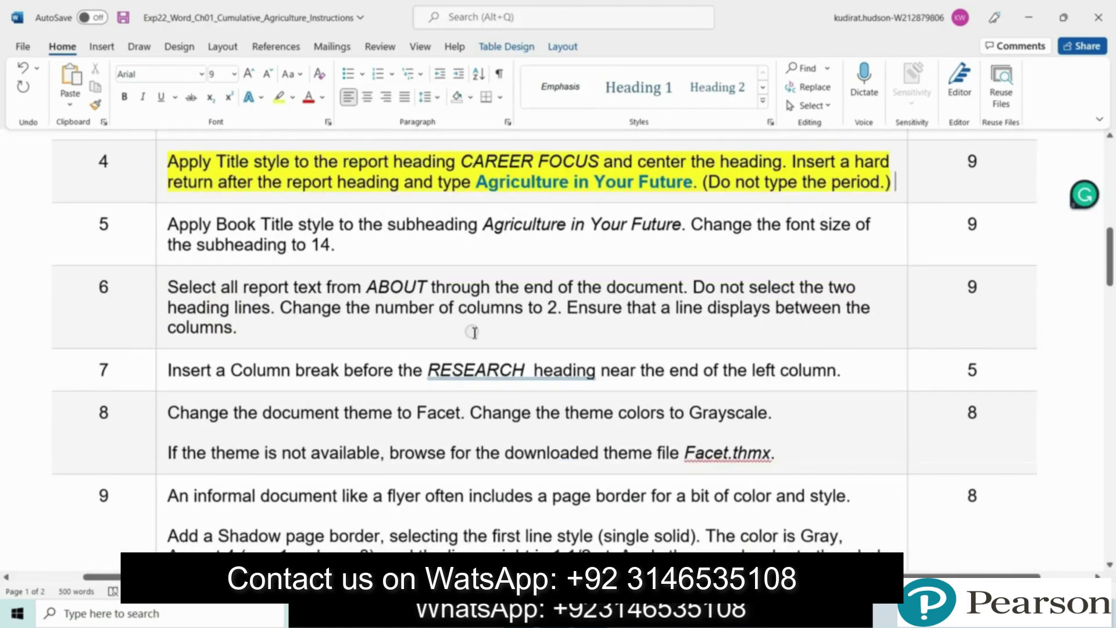
# Step: Undo the accidental text move in step 4 and select its sentence about the Title style and centering
pyautogui.scroll(1, 501, 250)
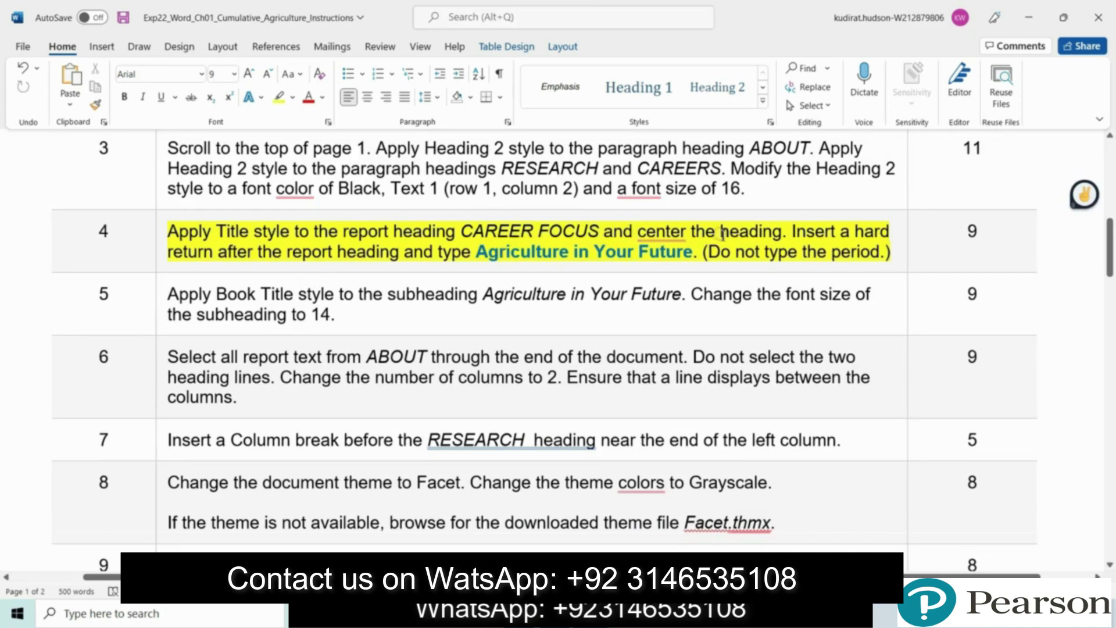
pyautogui.moveTo(168, 231); pyautogui.dragTo(783, 231)
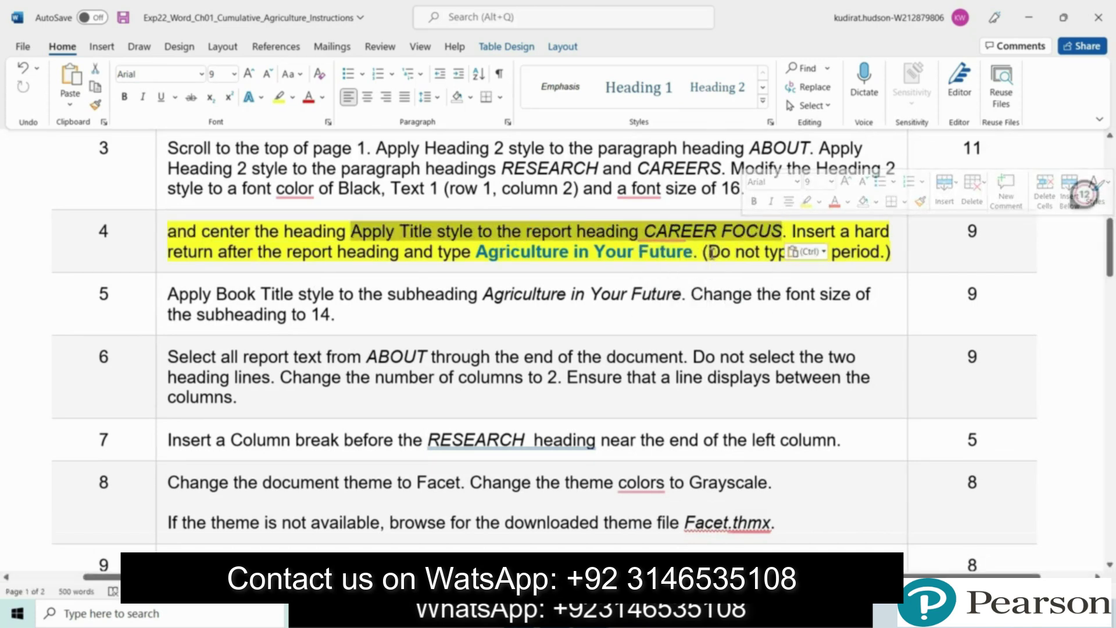
pyautogui.hotkey('ctrl', 'z')
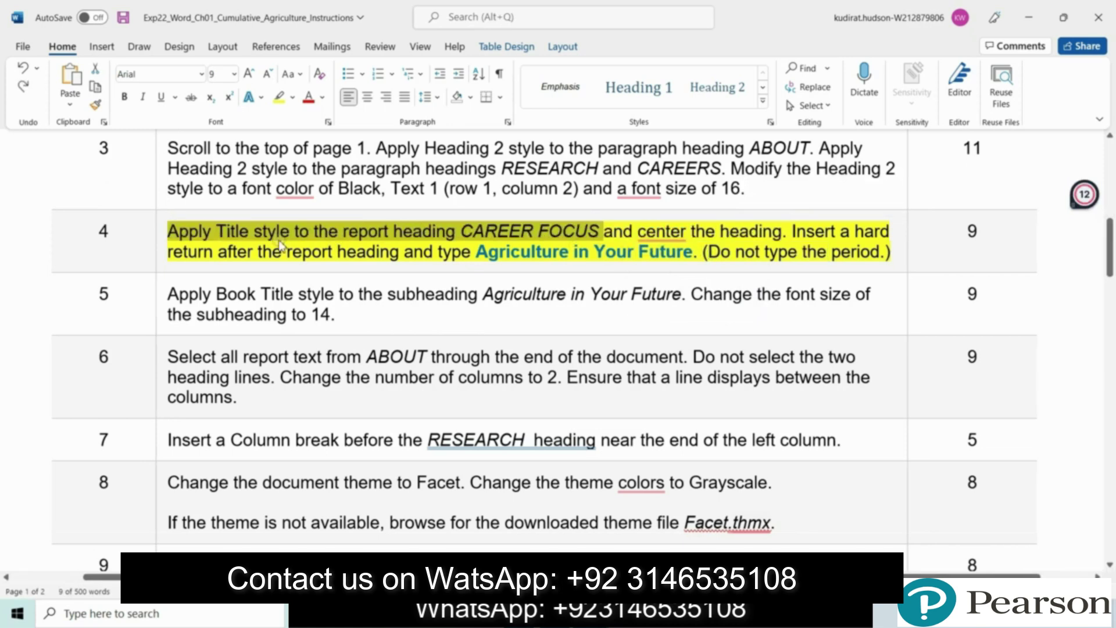
pyautogui.click(624, 230)
pyautogui.moveTo(170, 231); pyautogui.dragTo(790, 231)
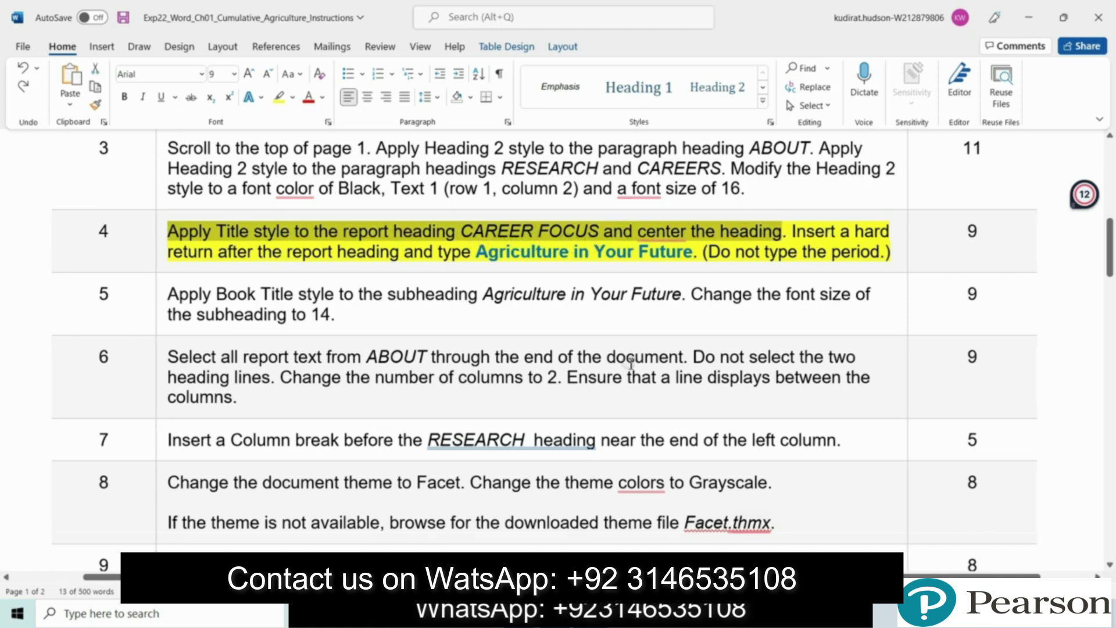
# Step: Apply the Title style to the CAREER FOCUS heading in the report, center it and return to the instructions
pyautogui.click(605, 540)
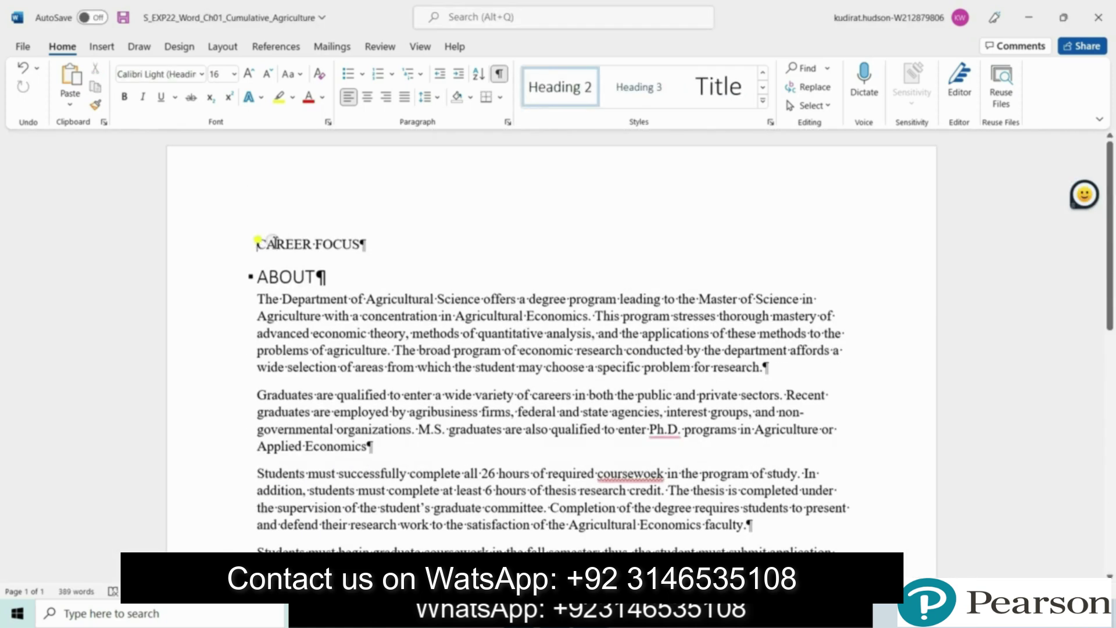
pyautogui.moveTo(258, 240); pyautogui.dragTo(847, 238)
pyautogui.click(718, 87)
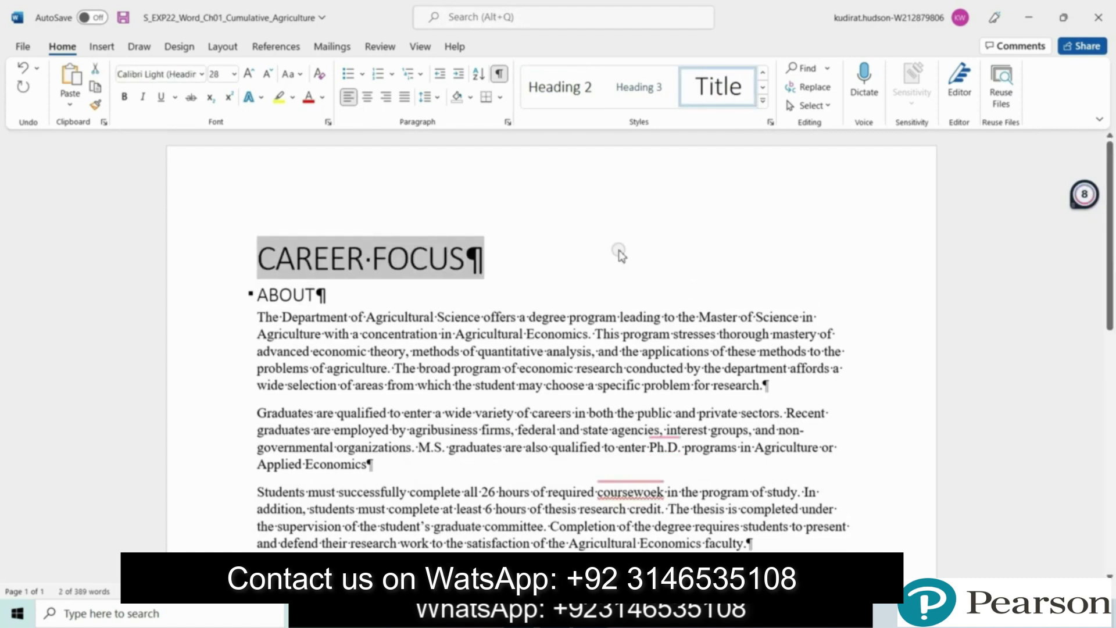
pyautogui.click(367, 96)
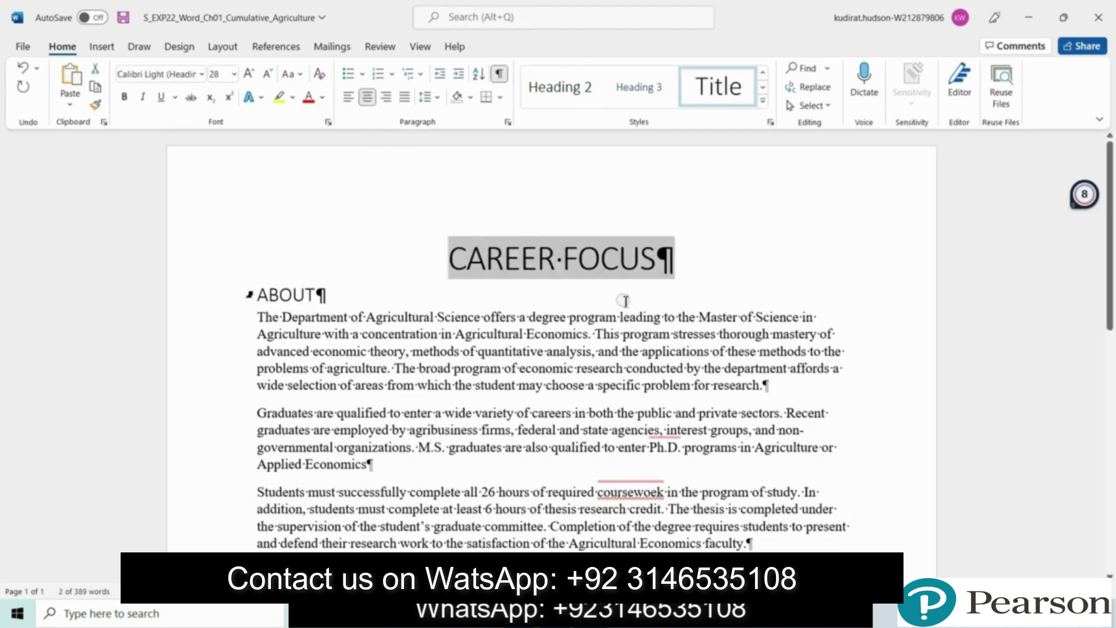
pyautogui.click(687, 268)
pyautogui.hotkey('alt', 'Tab')
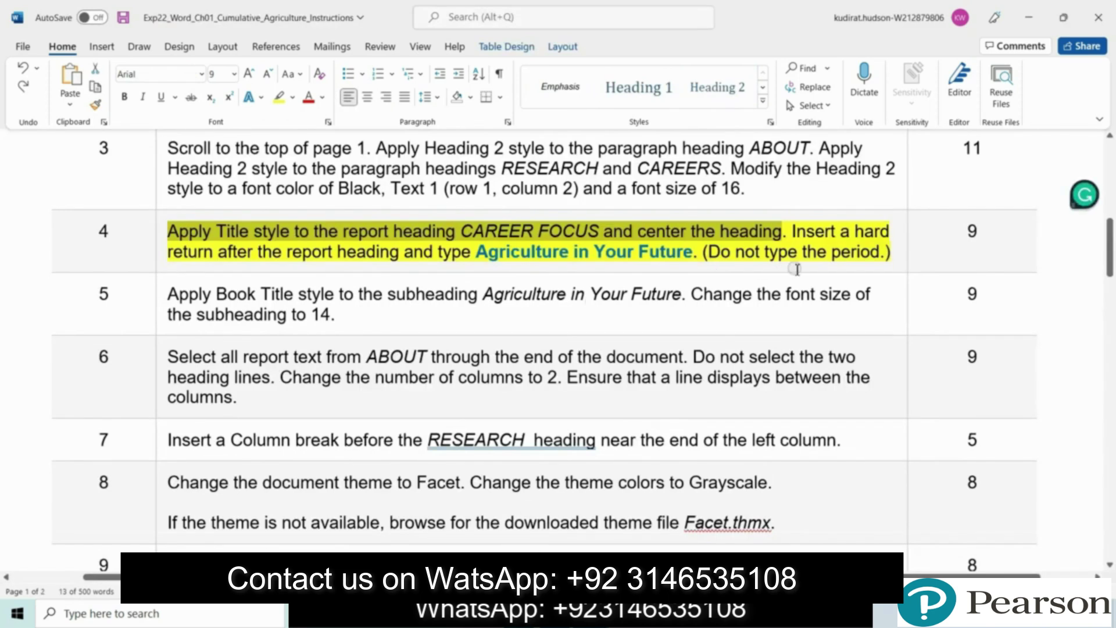
# Step: Copy the text Agriculture in Your Future from step 4 of the instructions and select its sentence about the hard return
pyautogui.moveTo(783, 232); pyautogui.dragTo(440, 251)
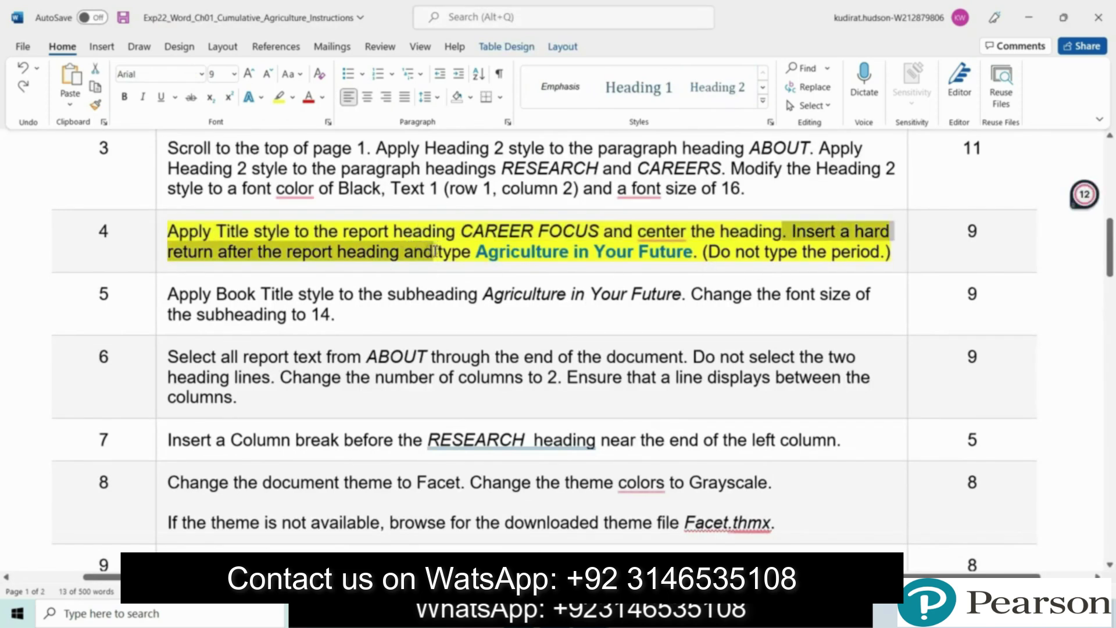
pyautogui.moveTo(477, 251); pyautogui.dragTo(651, 252)
pyautogui.rightClick(651, 252)
pyautogui.click(683, 259)
pyautogui.moveTo(783, 231); pyautogui.dragTo(703, 251)
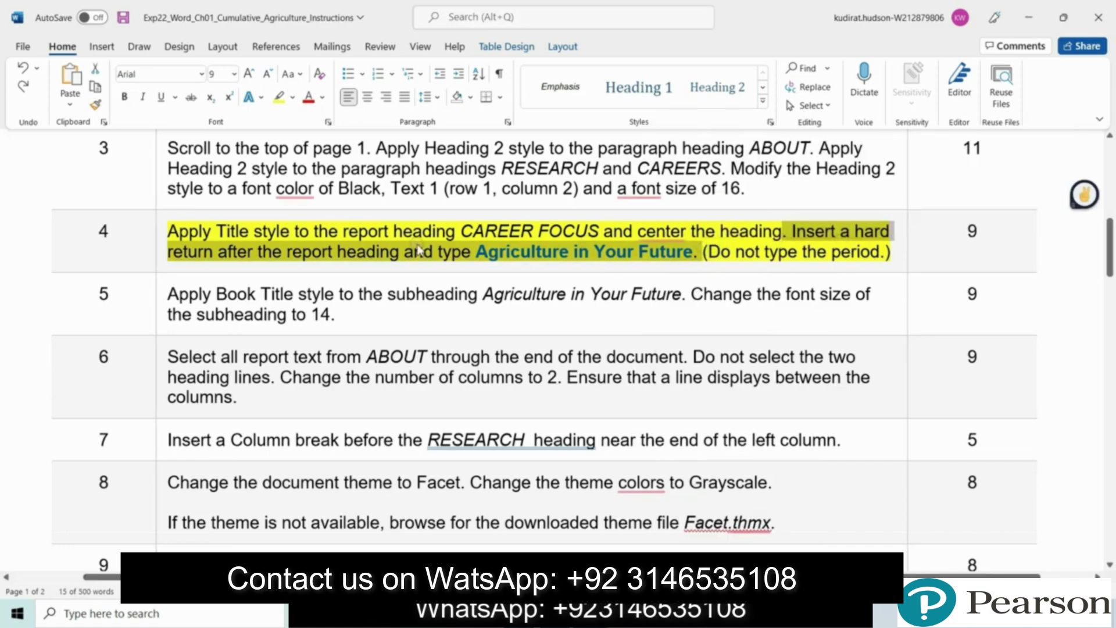
# Step: Insert a hard return after the CAREER FOCUS heading in the report and paste Agriculture in Your Future there as text only
pyautogui.click(659, 546)
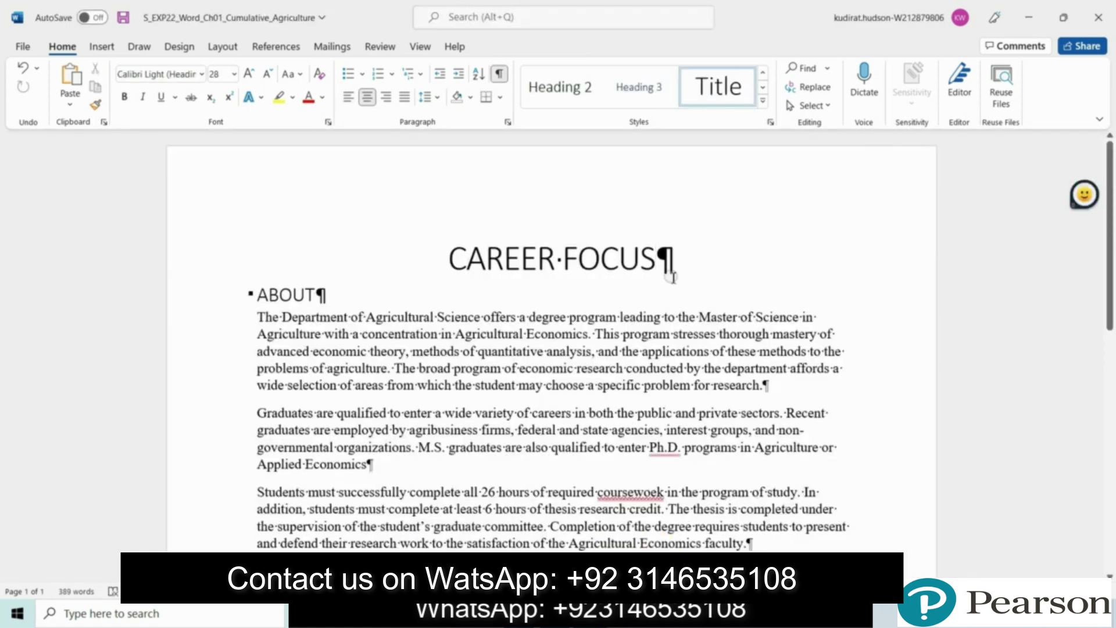
pyautogui.hotkey('ctrl', 'Return')
pyautogui.hotkey('ctrl', 'z')
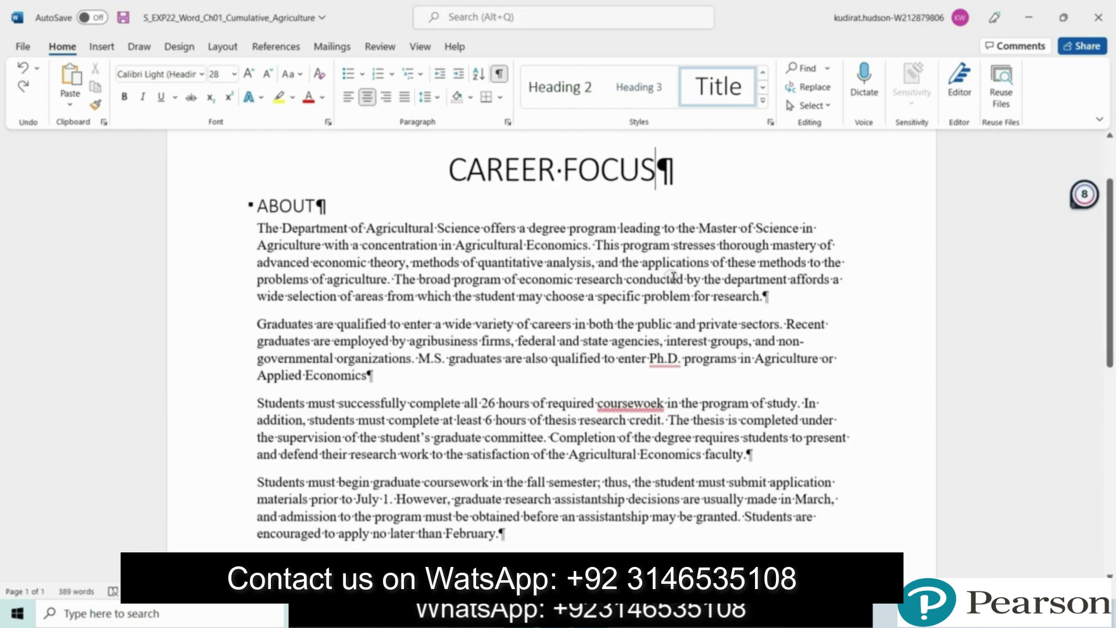
pyautogui.press('Return')
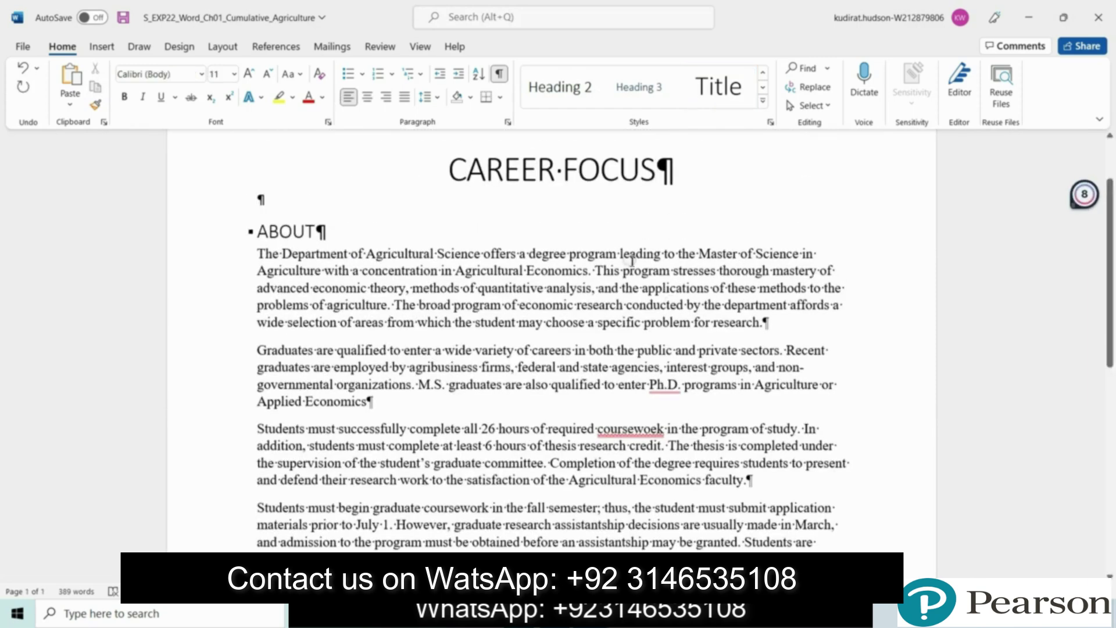
pyautogui.rightClick(262, 201)
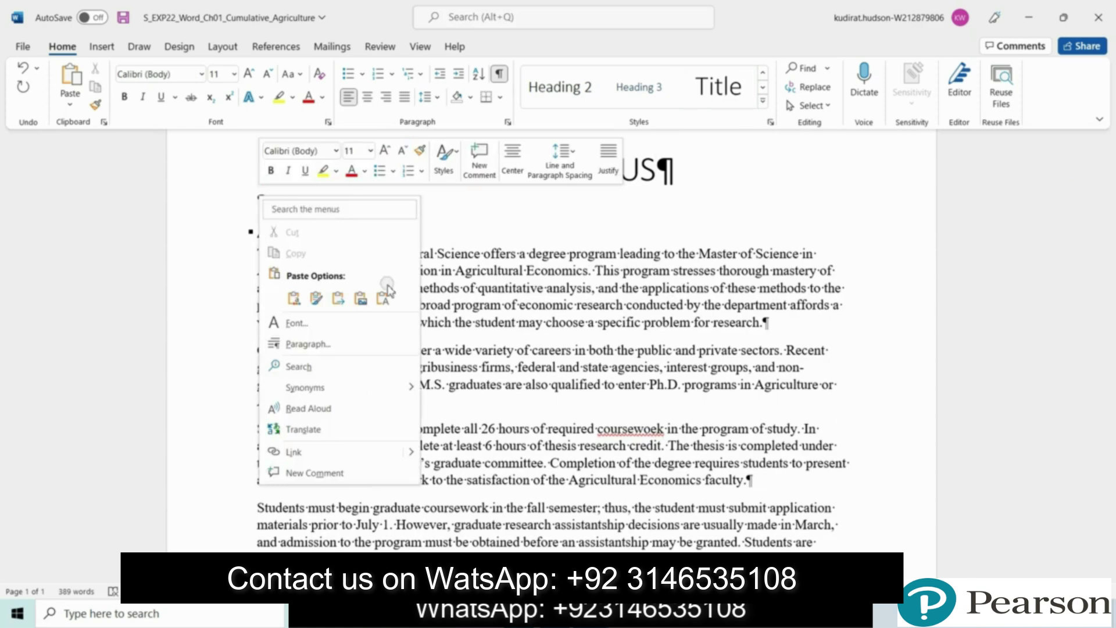
pyautogui.click(383, 298)
# Step: Return to the instructions document, clear the highlight from step 4, highlight step 5 in yellow and select its text
pyautogui.click(590, 614)
pyautogui.click(511, 526)
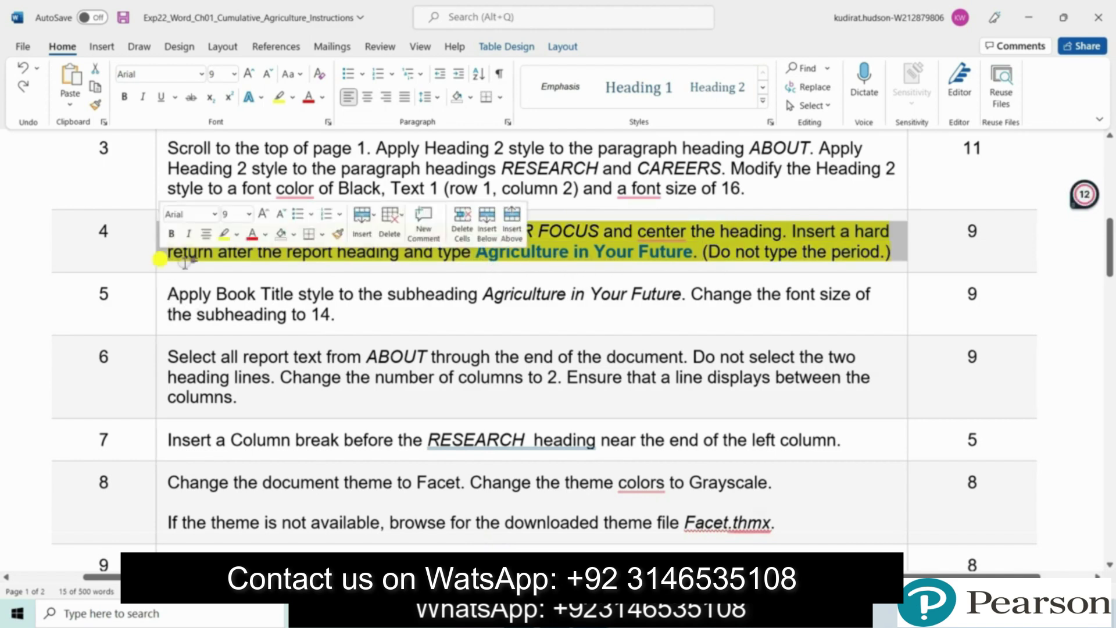
pyautogui.click(236, 234)
pyautogui.click(232, 318)
pyautogui.click(240, 282)
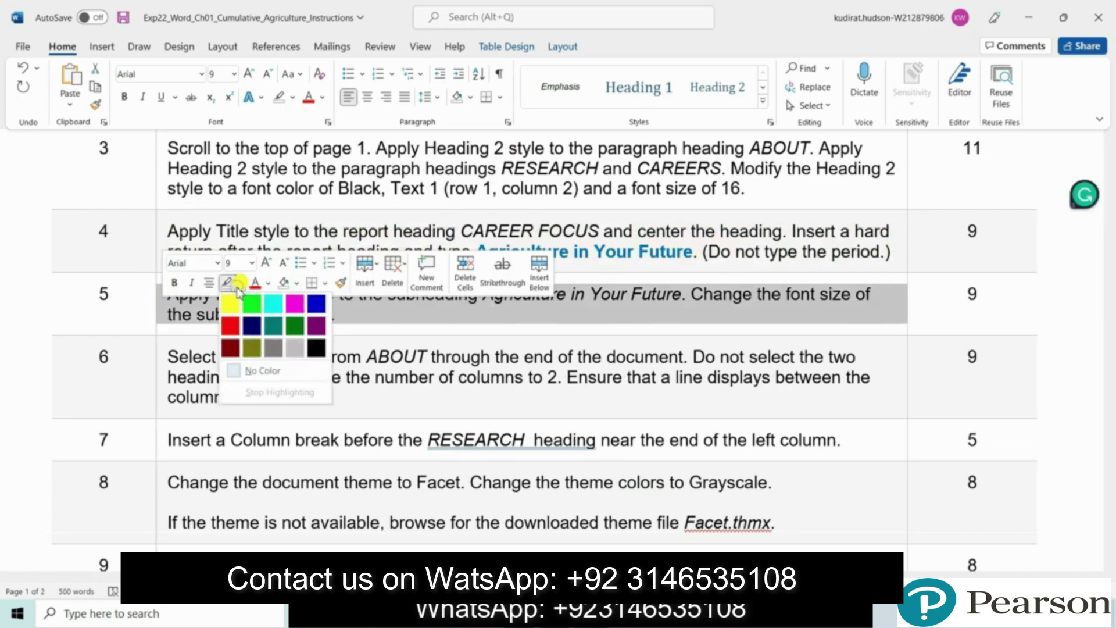
pyautogui.click(237, 308)
pyautogui.scroll(-1, 347, 311)
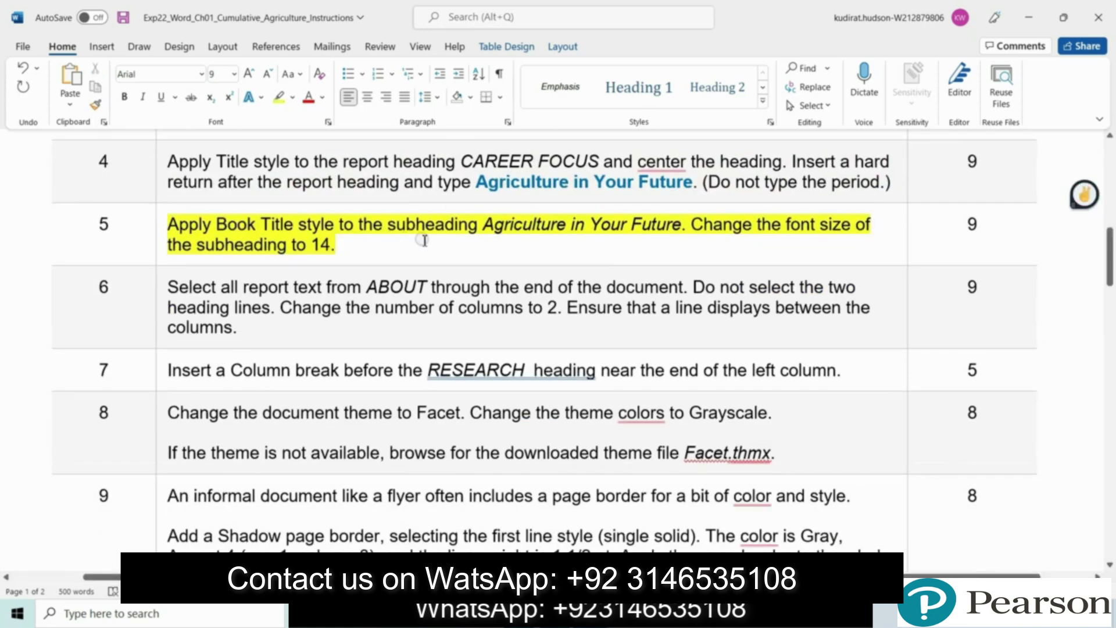
pyautogui.click(603, 248)
pyautogui.moveTo(224, 227); pyautogui.dragTo(336, 247)
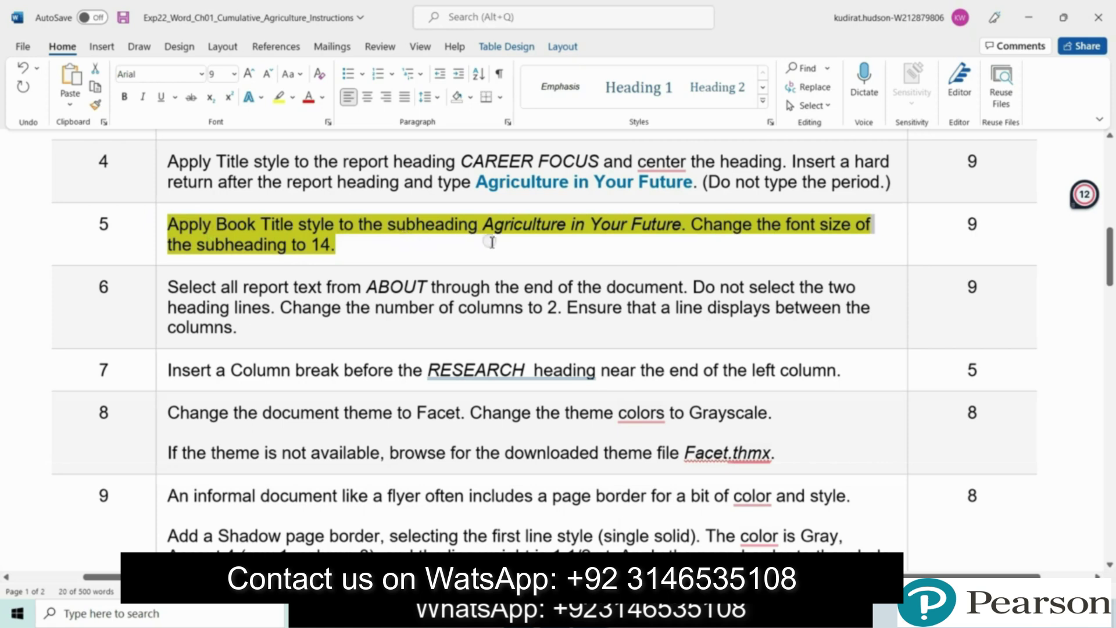
# Step: Apply the Book Title style at font size 14 to the report's Agriculture in Your Future subheading and save the report
pyautogui.moveTo(587, 613)
pyautogui.click(659, 544)
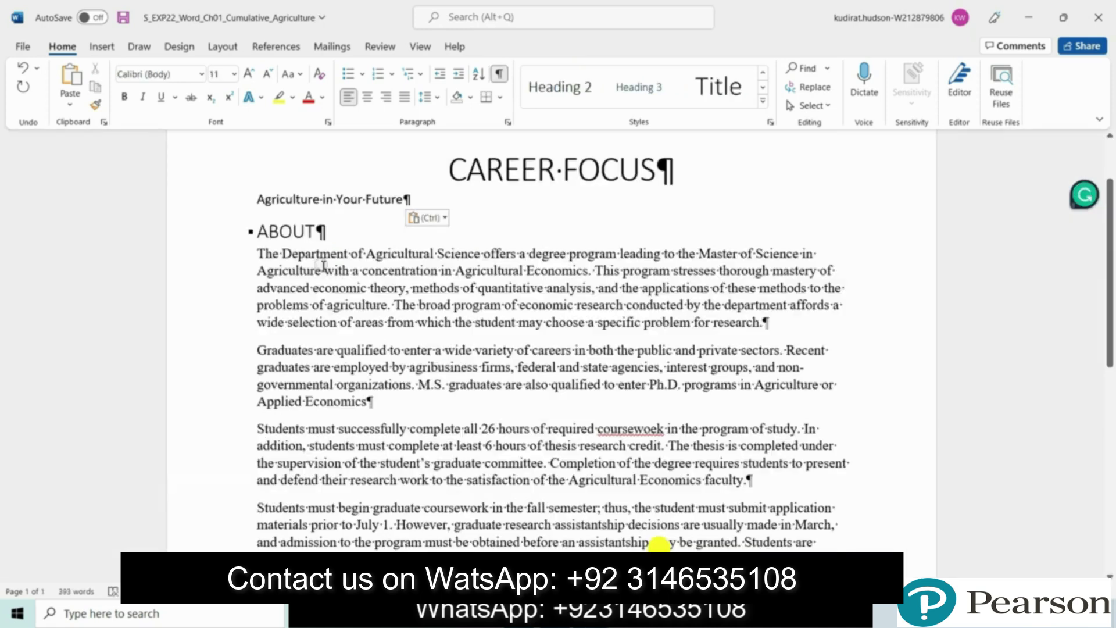
pyautogui.moveTo(406, 197); pyautogui.dragTo(285, 198)
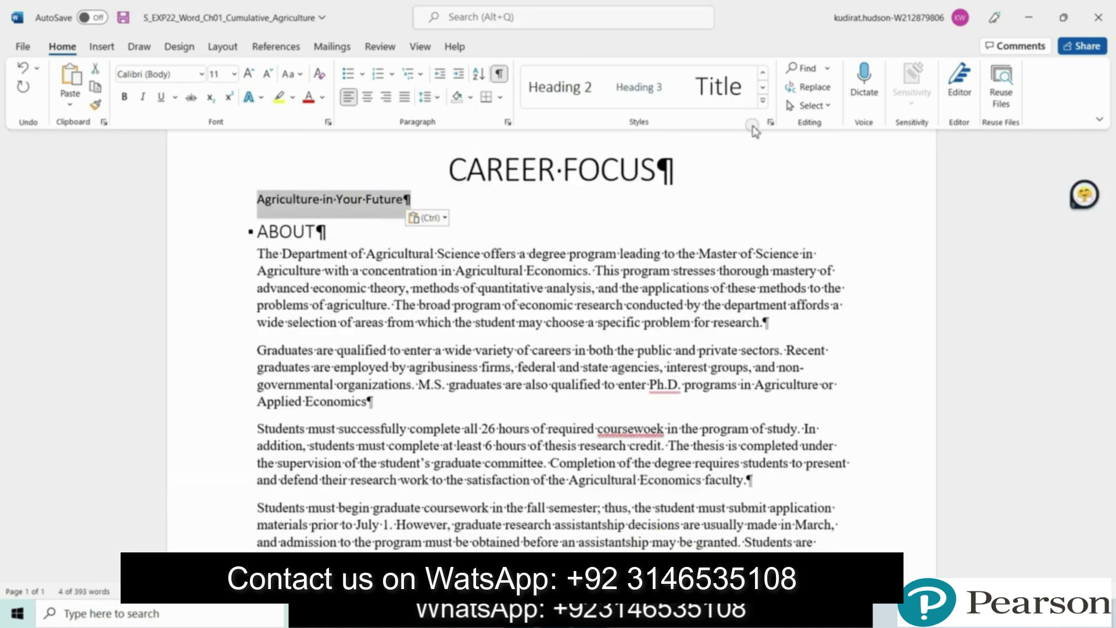
pyautogui.click(762, 101)
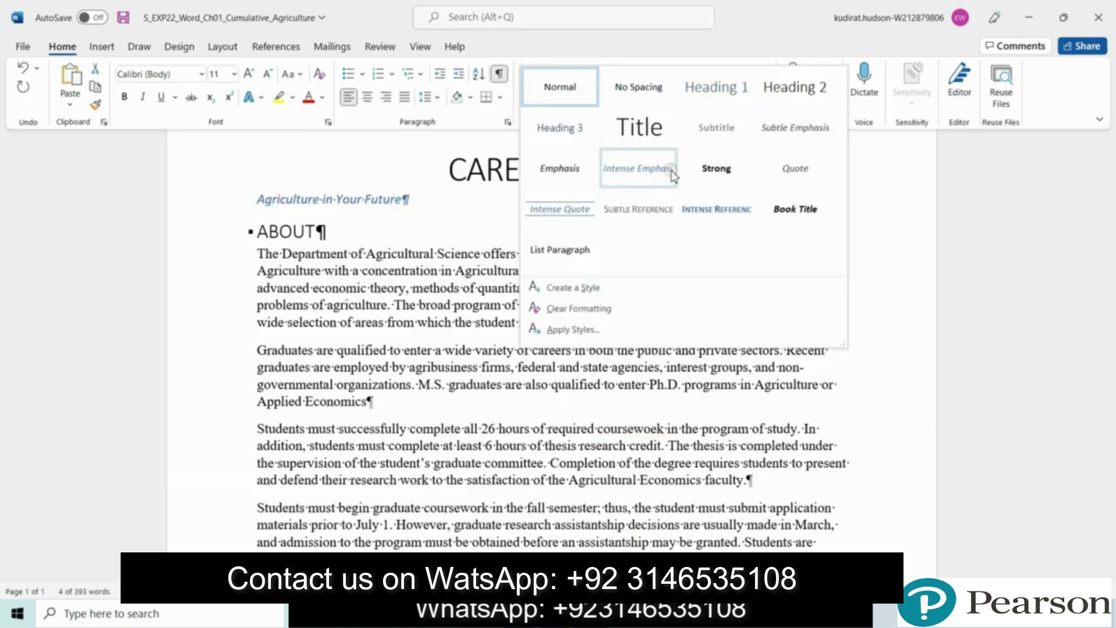
pyautogui.click(795, 209)
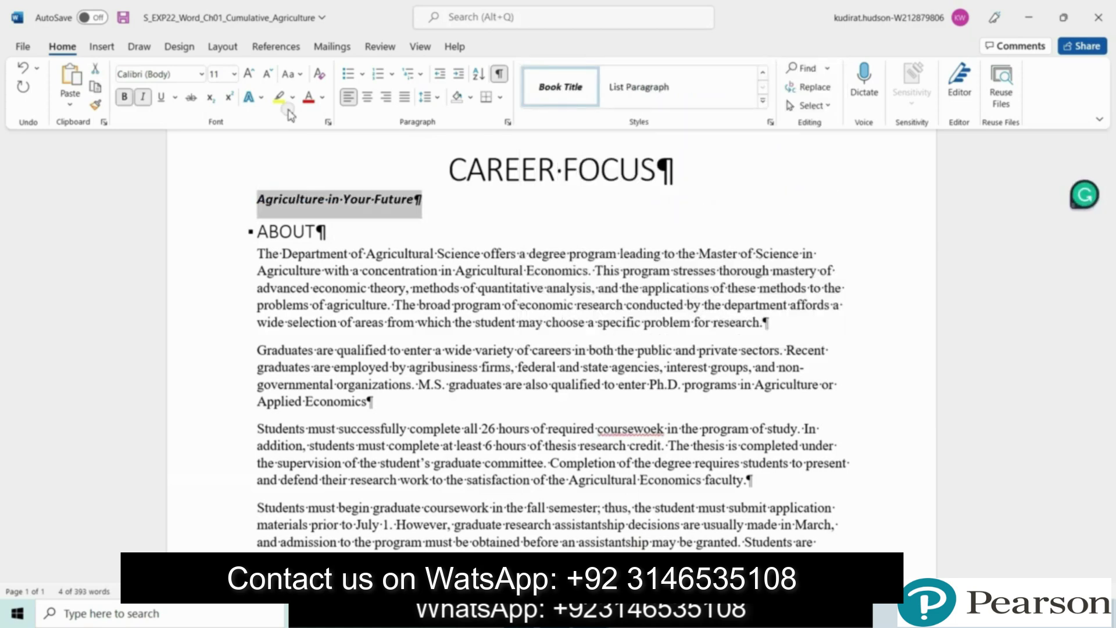
pyautogui.click(233, 74)
pyautogui.click(219, 180)
pyautogui.click(481, 210)
pyautogui.click(123, 18)
# Step: Return to the instructions document, clear the highlight from step 5 and look over the steps that follow
pyautogui.hotkey('alt', 'Tab')
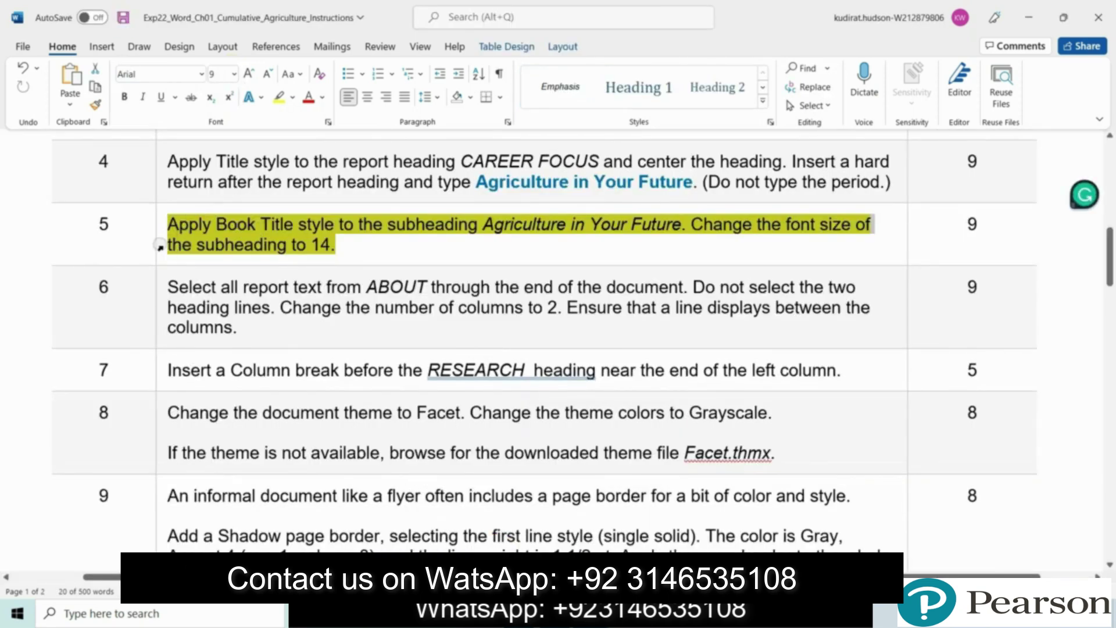
pyautogui.click(237, 222)
pyautogui.click(228, 309)
pyautogui.click(158, 308)
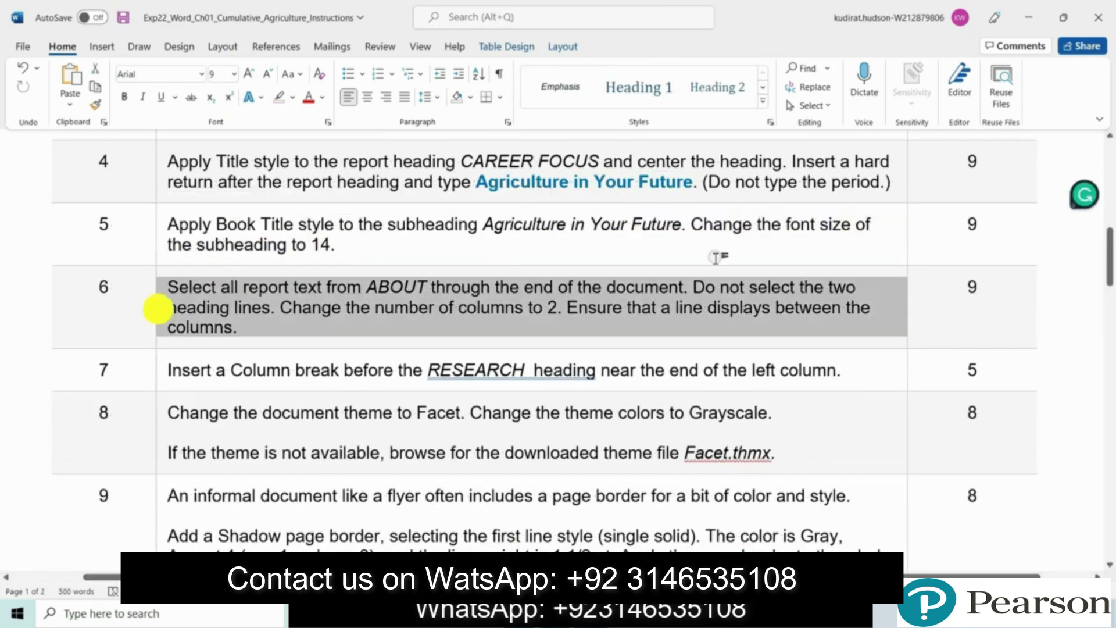
pyautogui.scroll(-3, 338, 366)
pyautogui.scroll(2, 509, 243)
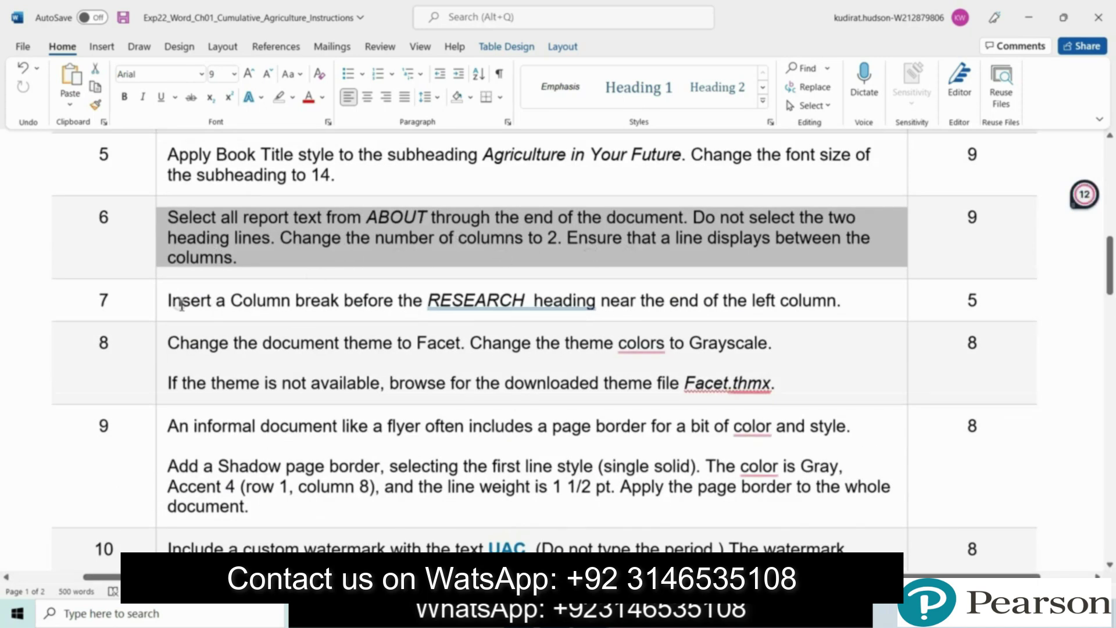
pyautogui.click(164, 303)
pyautogui.scroll(-15, 348, 384)
pyautogui.scroll(10, 361, 404)
# Step: Switch to the report, look through it and close it
pyautogui.hotkey('alt', 'Tab')
pyautogui.scroll(-5, 1111, 313)
pyautogui.scroll(7, 1111, 314)
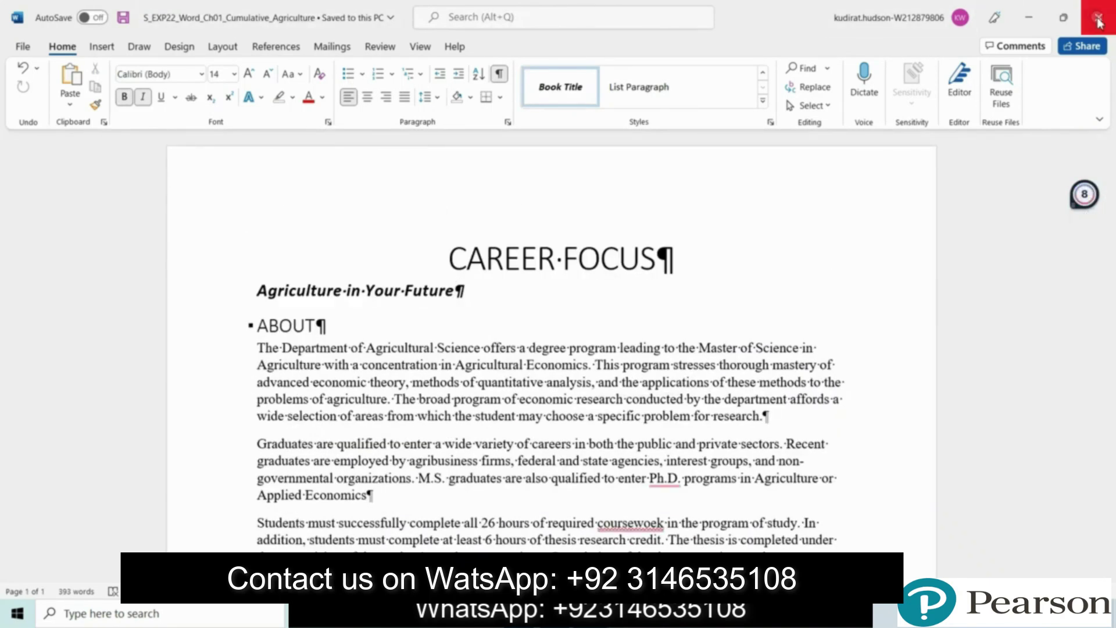
pyautogui.click(1097, 18)
pyautogui.click(1097, 18)
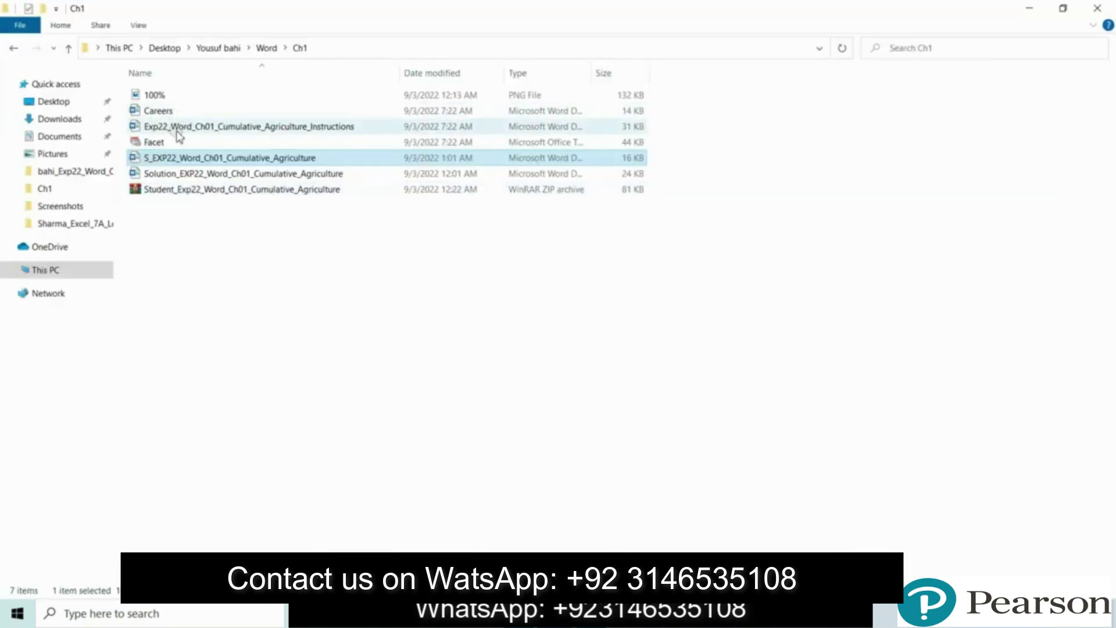
# Step: Open Solution_EXP22_Word_Ch01_Cumulative_Agriculture and look through the finished report
pyautogui.doubleClick(183, 175)
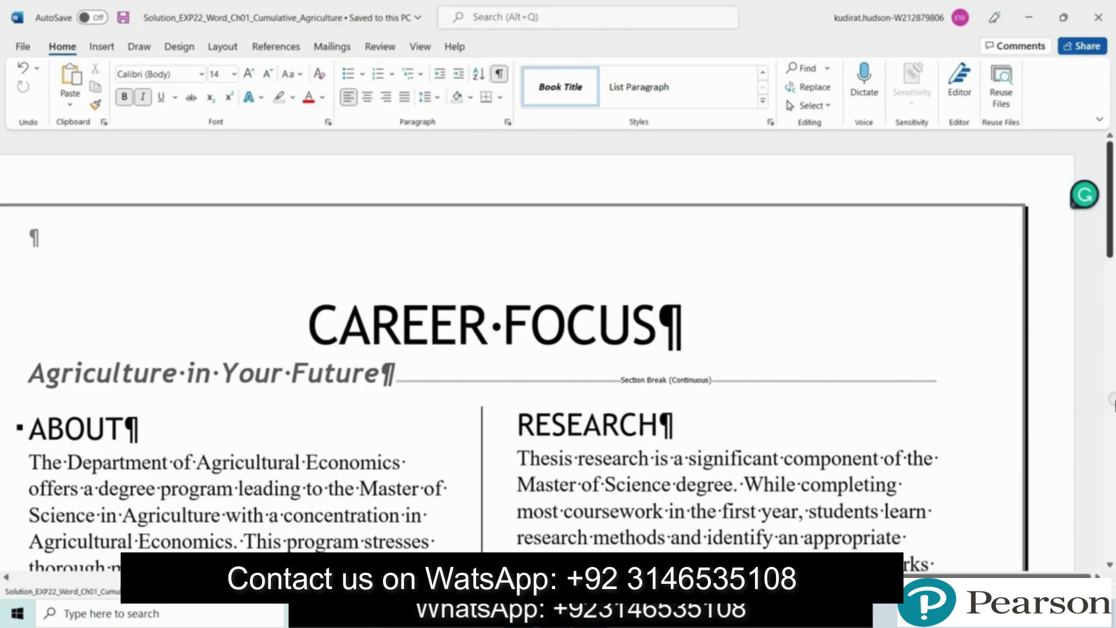
pyautogui.scroll(-1, 821, 347)
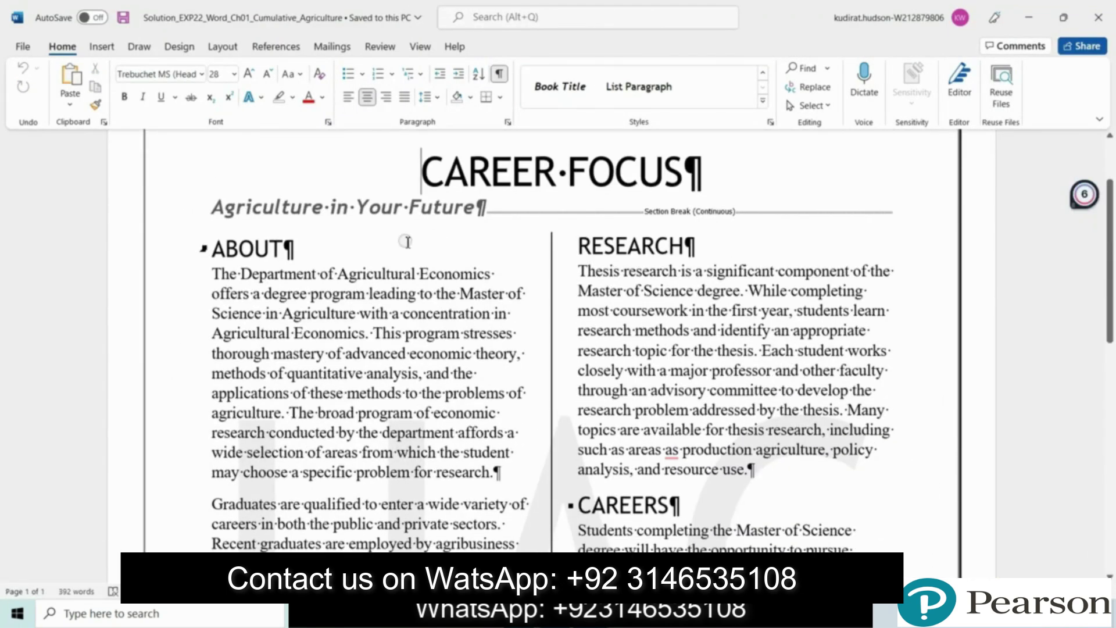
pyautogui.scroll(-6, 673, 334)
pyautogui.scroll(8, 745, 239)
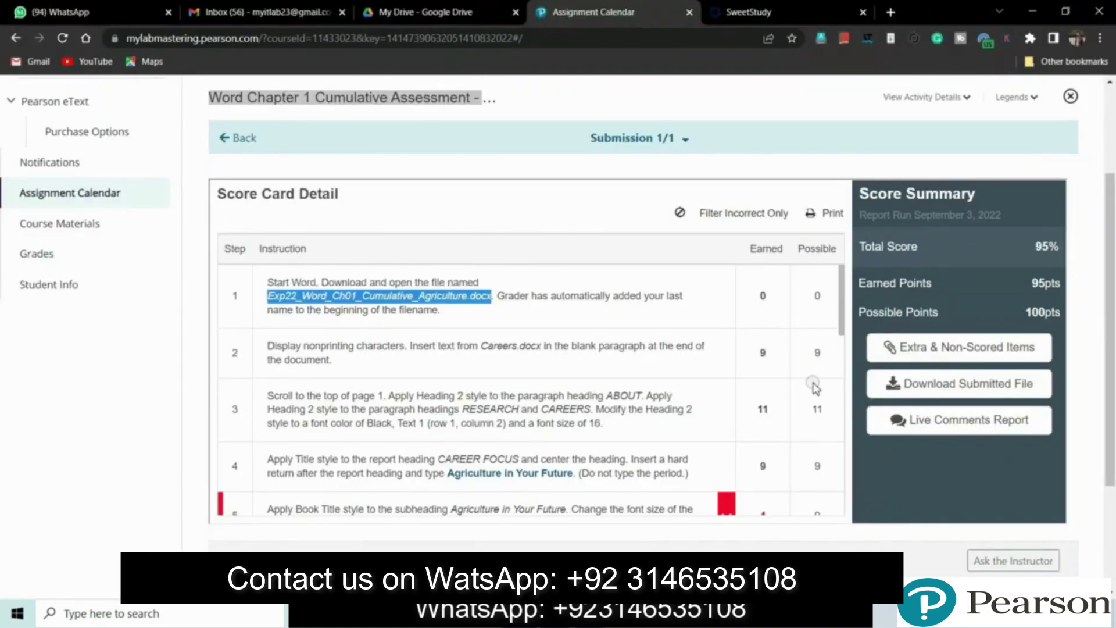
# Step: Examine the deduction details for step 5 in the browser's Score Card Detail and select that step's instruction text
pyautogui.scroll(-3, 523, 377)
pyautogui.click(725, 365)
pyautogui.scroll(-1, 334, 387)
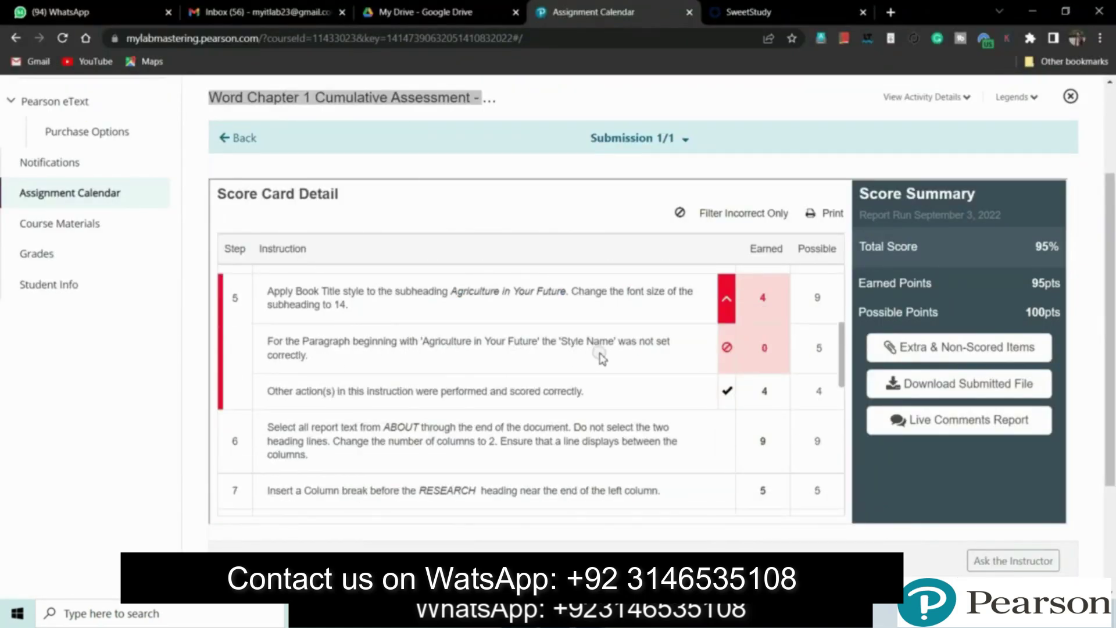
pyautogui.scroll(1, 452, 361)
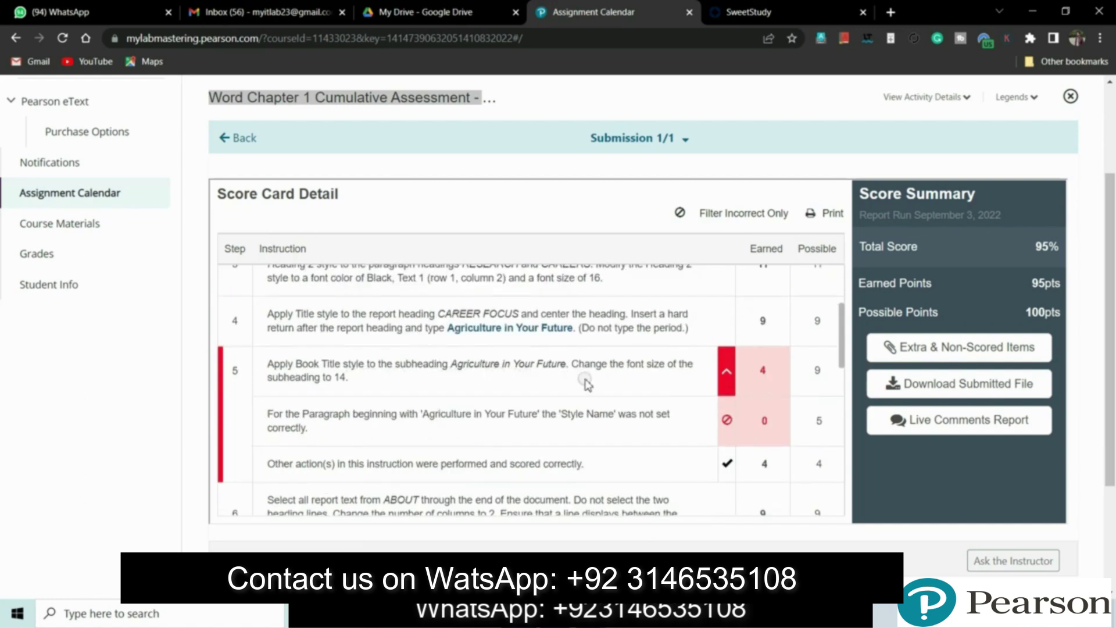
pyautogui.moveTo(270, 362); pyautogui.dragTo(348, 378)
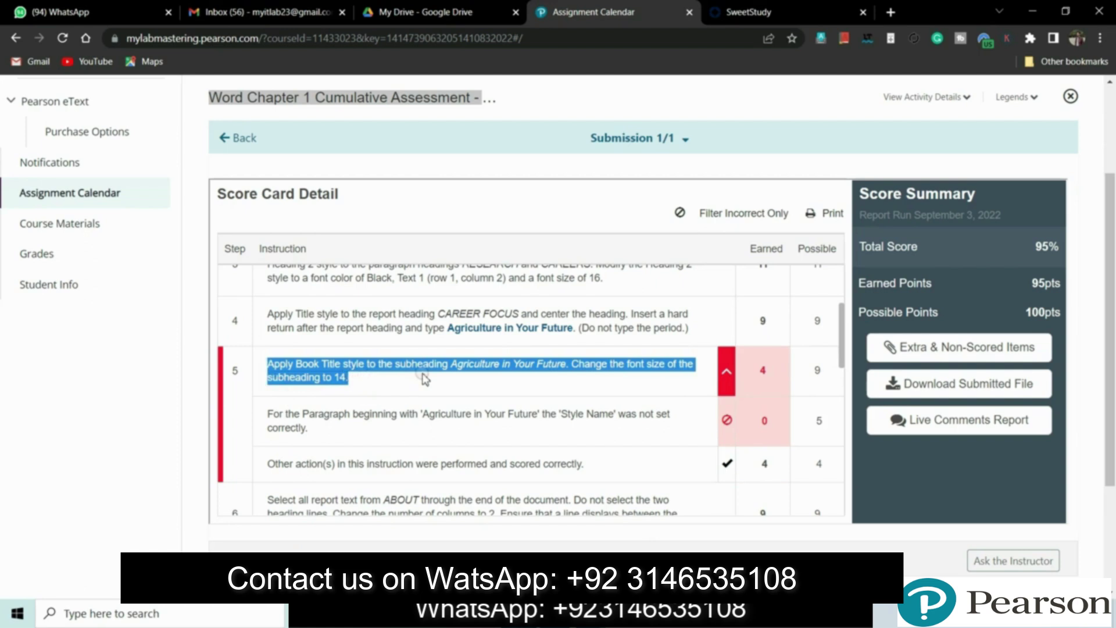
# Step: Reapply the Book Title style to the Agriculture in Your Future subheading in the solution document and save it
pyautogui.click(591, 613)
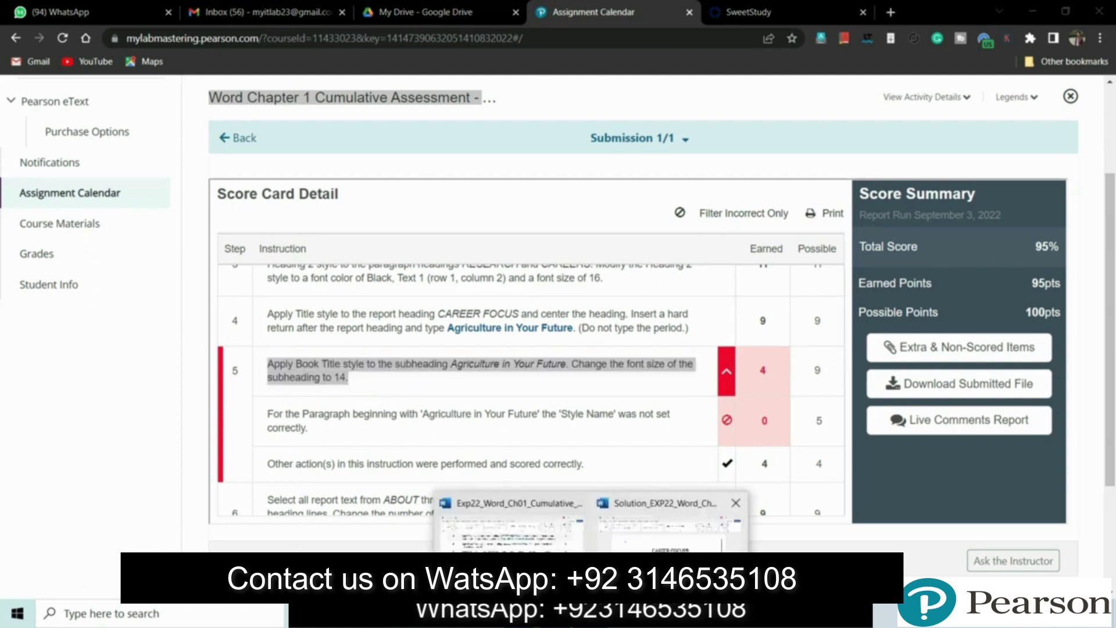
pyautogui.click(672, 523)
pyautogui.moveTo(214, 310); pyautogui.dragTo(483, 312)
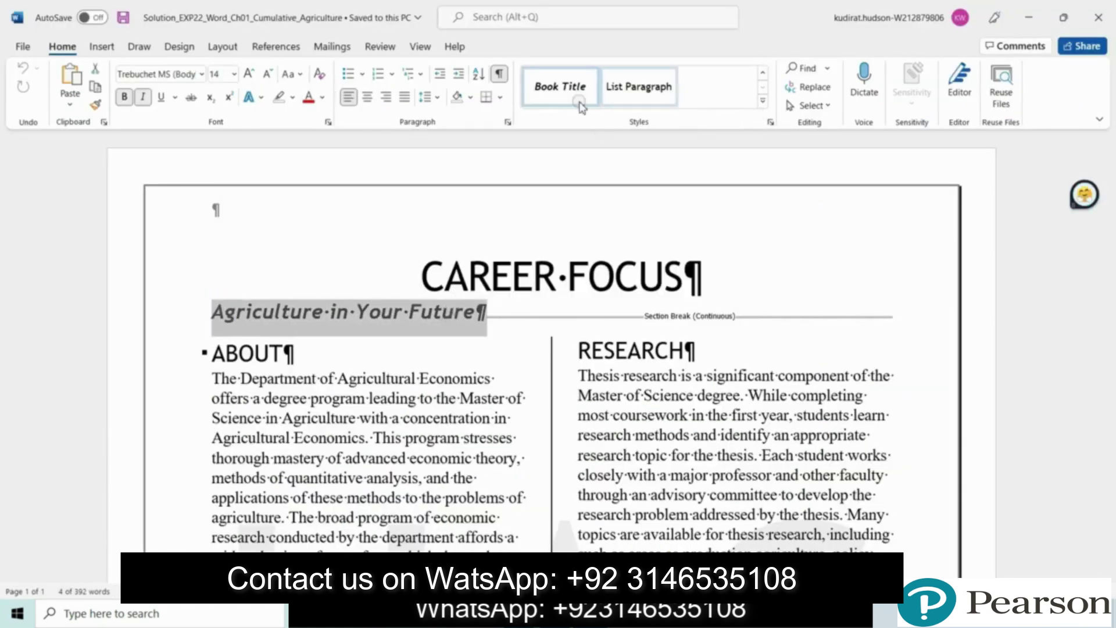
pyautogui.click(560, 89)
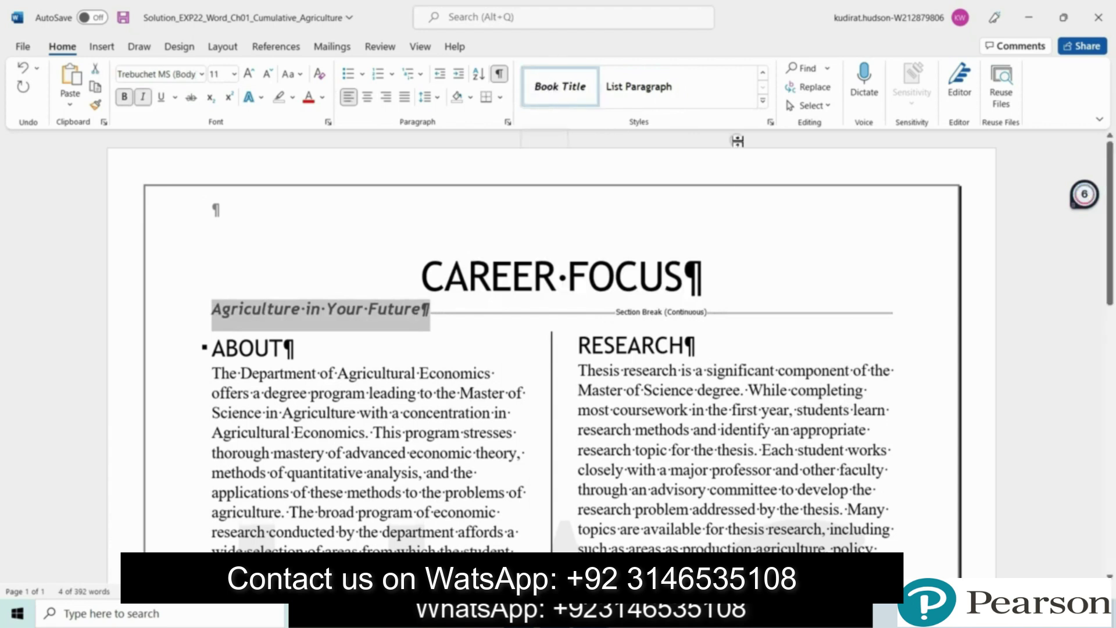
pyautogui.click(763, 101)
pyautogui.click(794, 213)
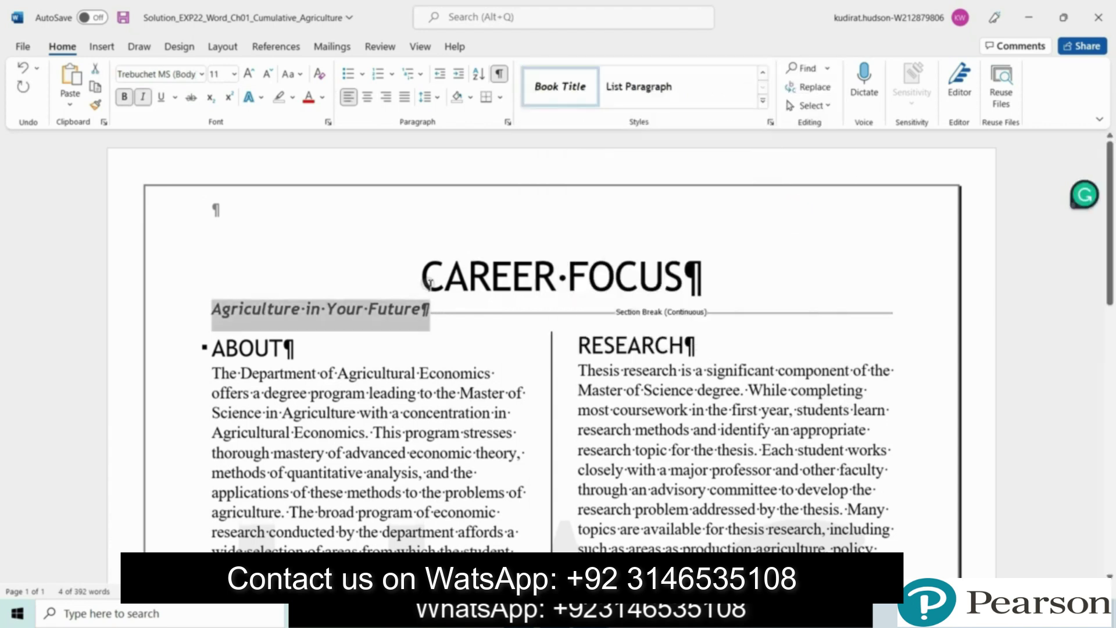
pyautogui.click(435, 310)
pyautogui.click(122, 17)
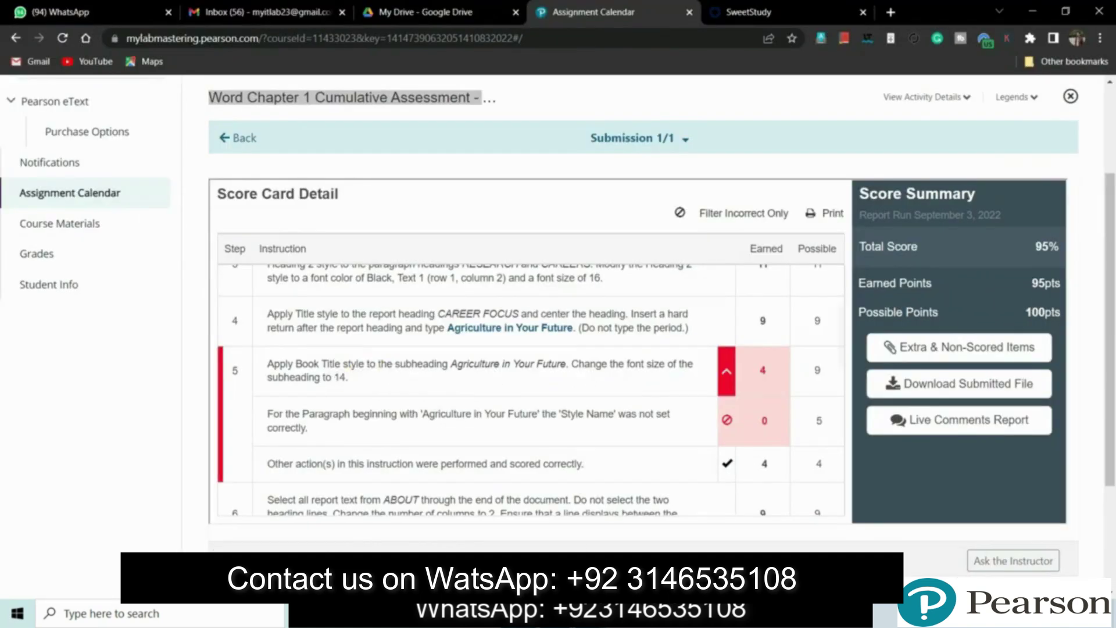
# Step: Set the solution's Agriculture in Your Future subheading to font size 14, check its Book Title style and save the document
pyautogui.moveTo(592, 613)
pyautogui.click(643, 532)
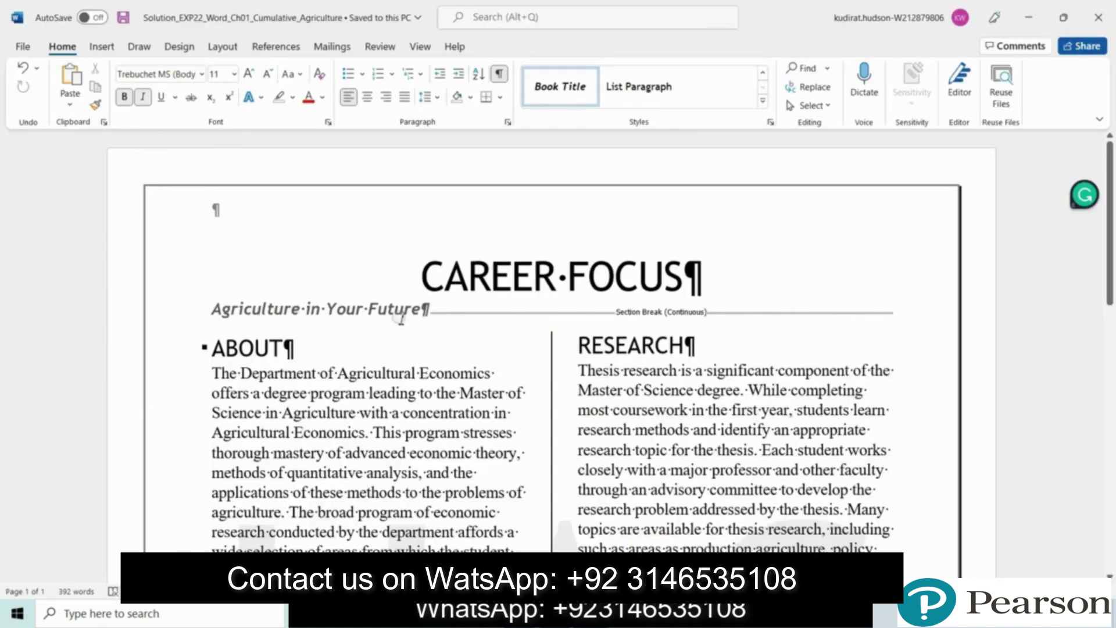
pyautogui.moveTo(422, 308); pyautogui.dragTo(211, 308)
pyautogui.click(233, 74)
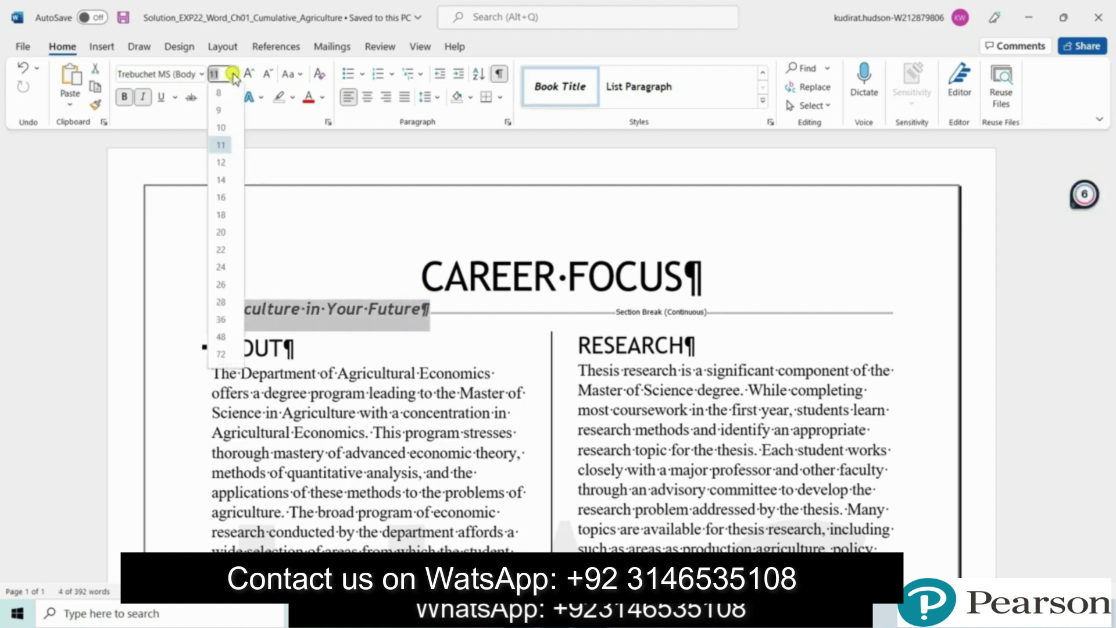
pyautogui.click(220, 197)
pyautogui.click(490, 314)
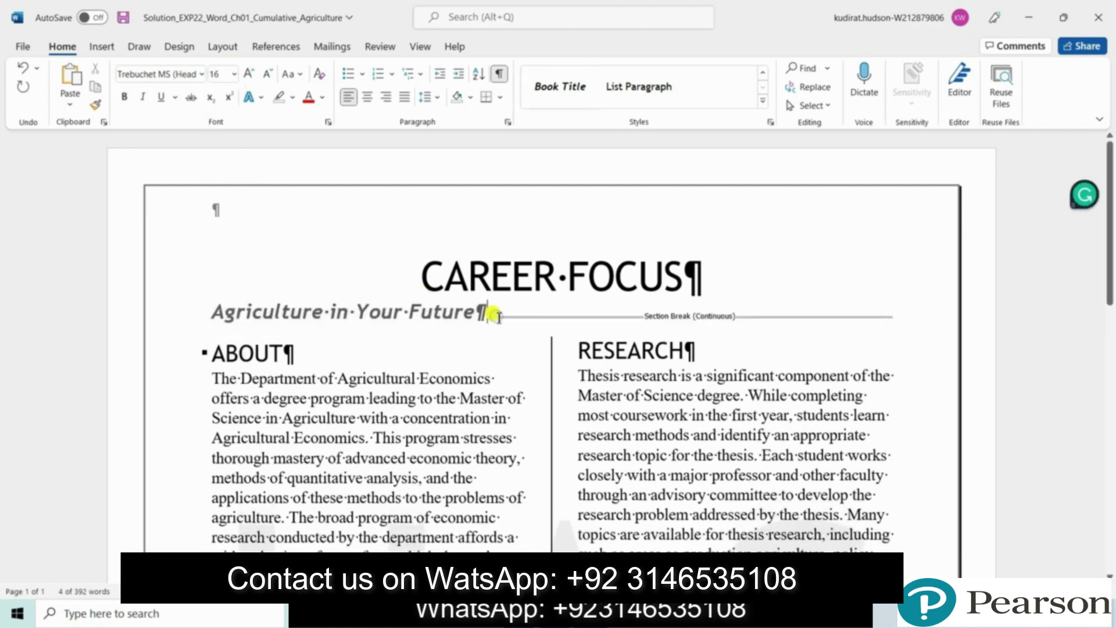
pyautogui.click(560, 88)
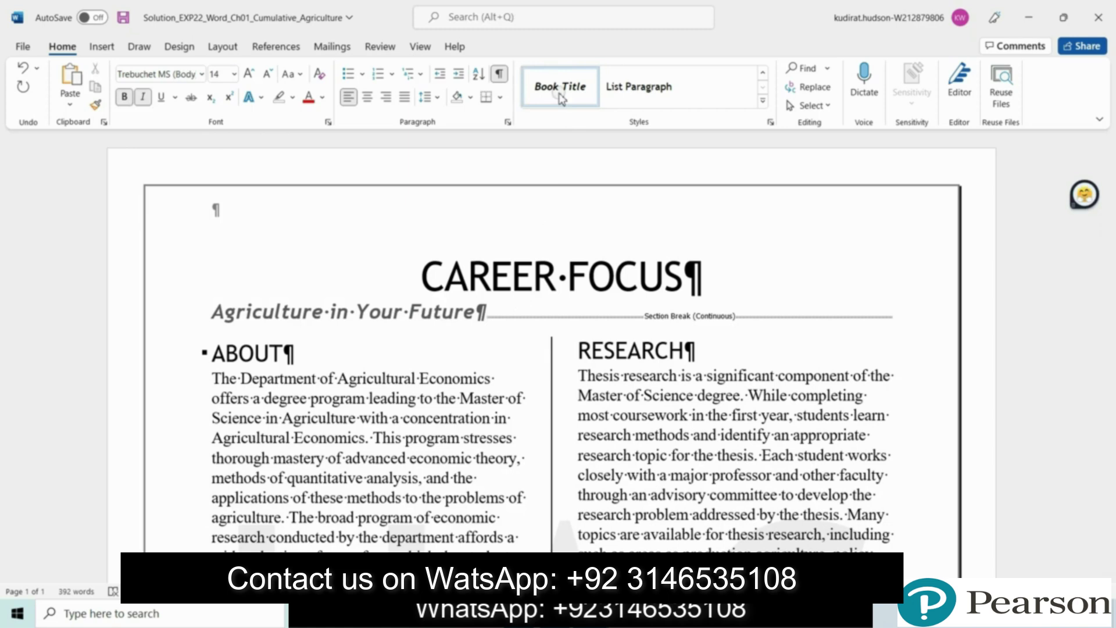
pyautogui.click(978, 338)
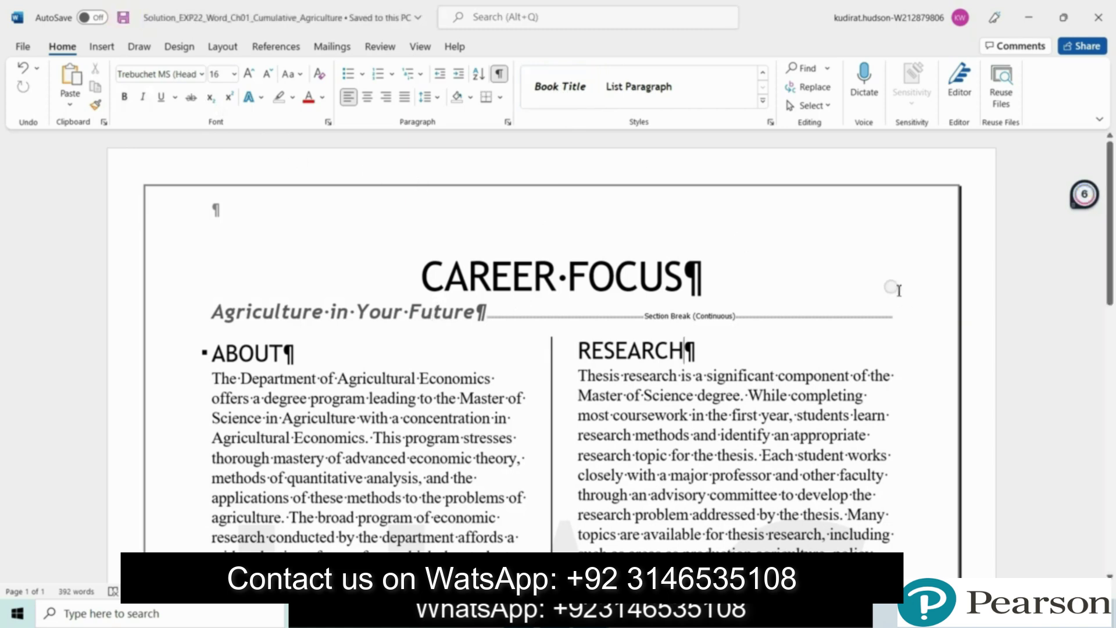
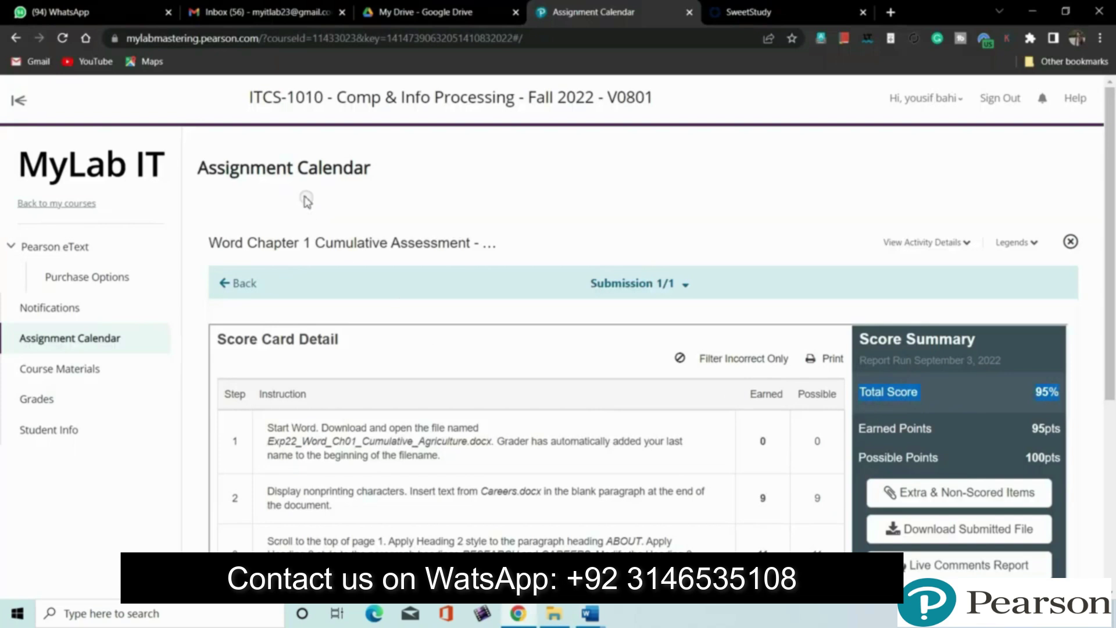
# Step: Examine the assessment title, step 1's instruction, the total score and step 5's deduction details in the Score Card Detail
pyautogui.moveTo(256, 97); pyautogui.dragTo(749, 145)
pyautogui.scroll(-1, 327, 177)
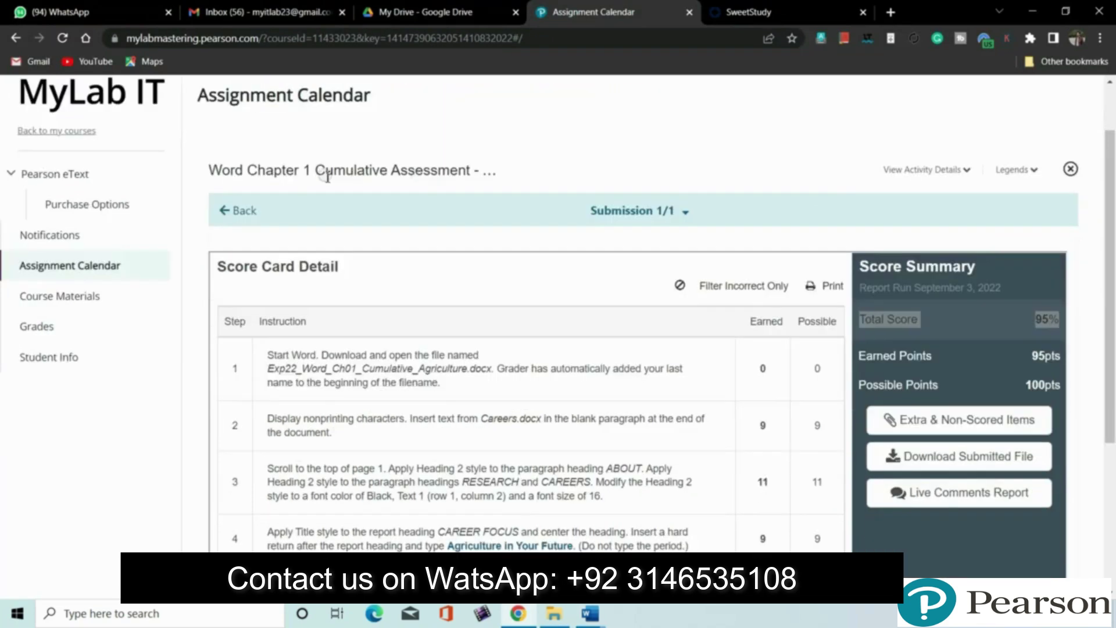
pyautogui.moveTo(210, 169); pyautogui.dragTo(483, 169)
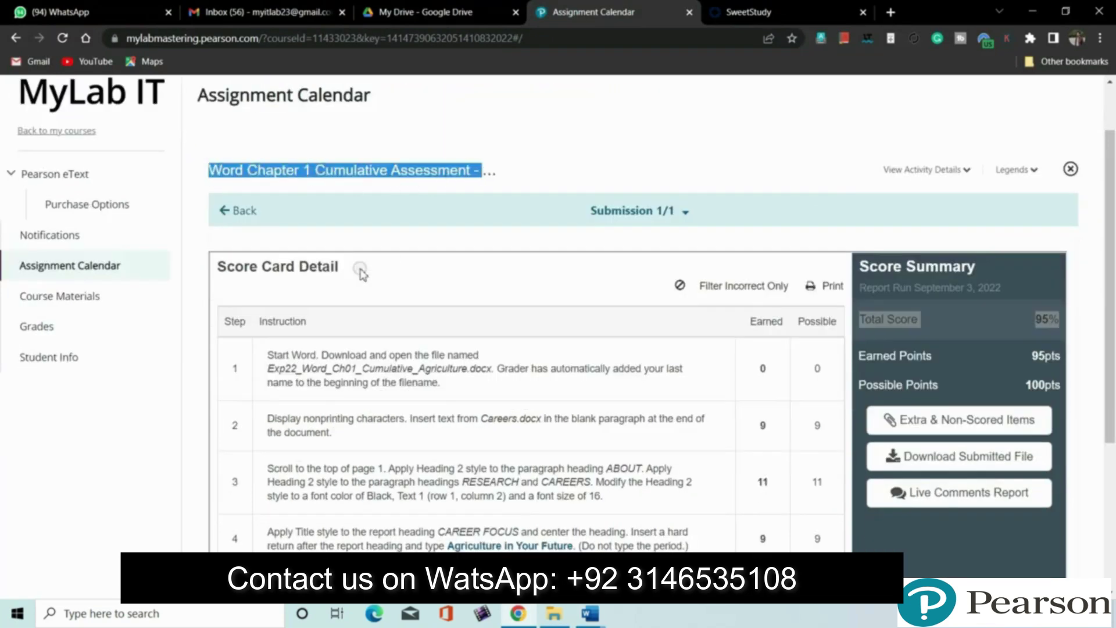
pyautogui.scroll(-1, 349, 270)
pyautogui.moveTo(268, 283); pyautogui.dragTo(477, 300)
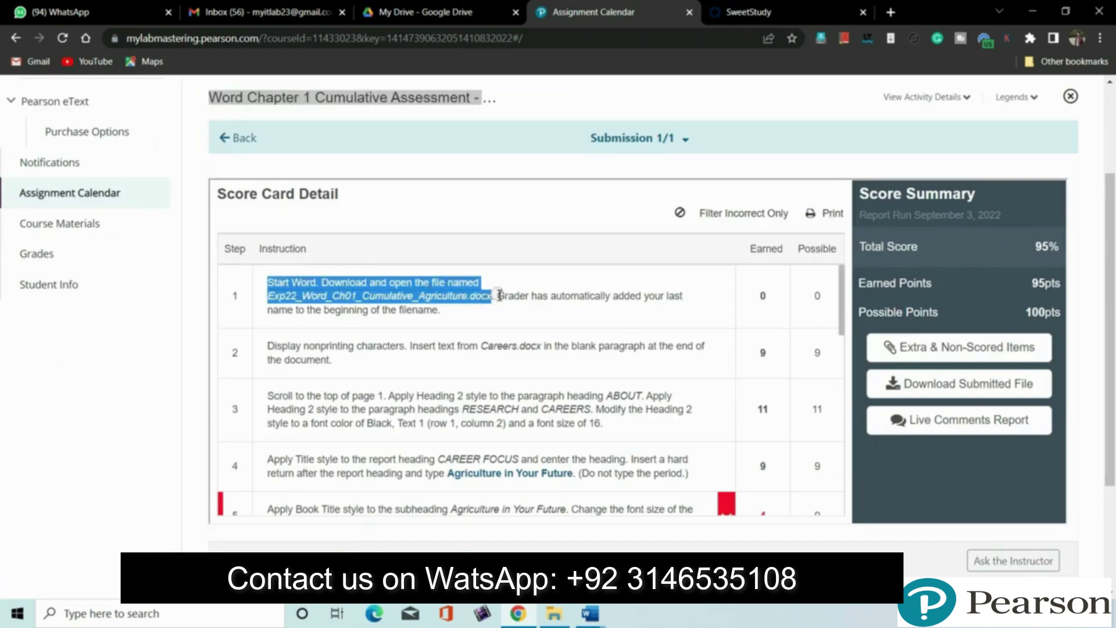
pyautogui.moveTo(859, 247); pyautogui.dragTo(1060, 246)
pyautogui.scroll(-1, 625, 326)
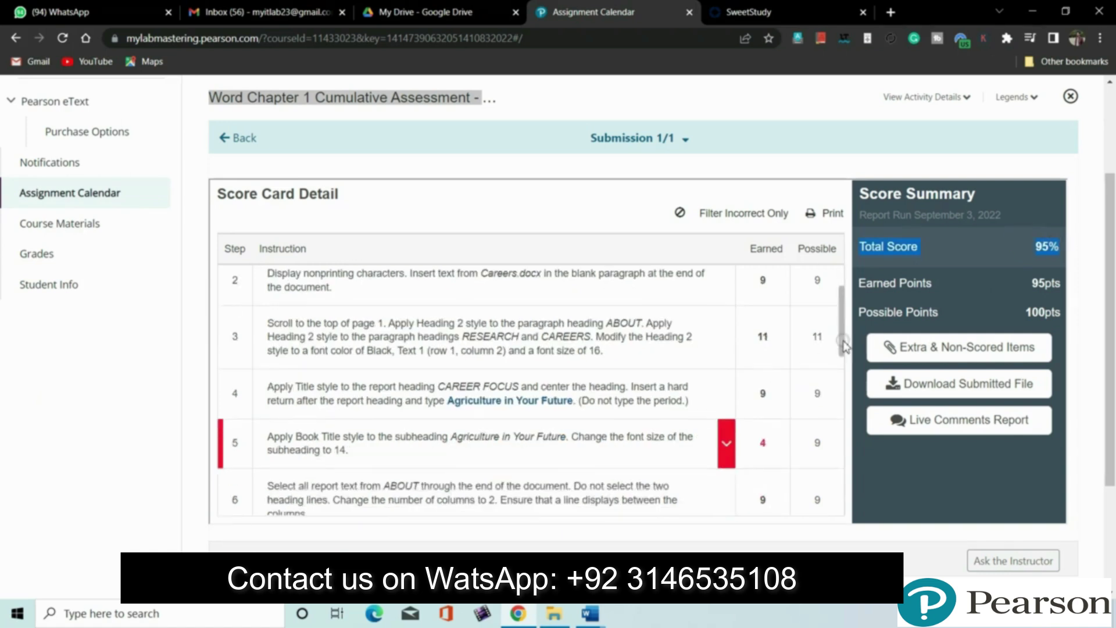
pyautogui.scroll(-2, 842, 341)
pyautogui.click(726, 324)
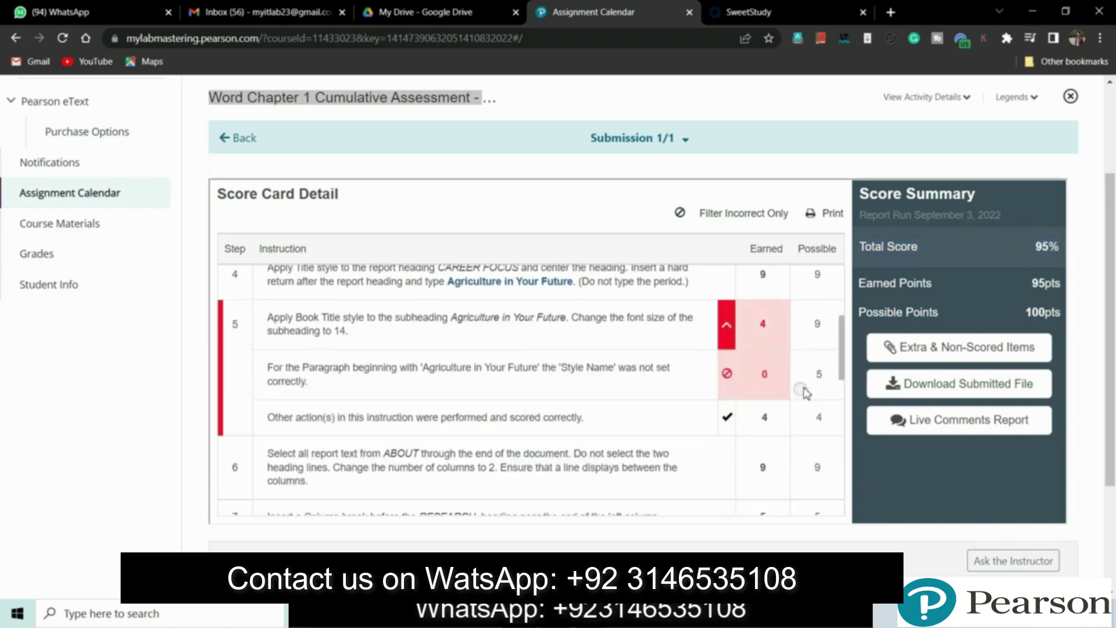
pyautogui.moveTo(318, 385); pyautogui.dragTo(268, 367)
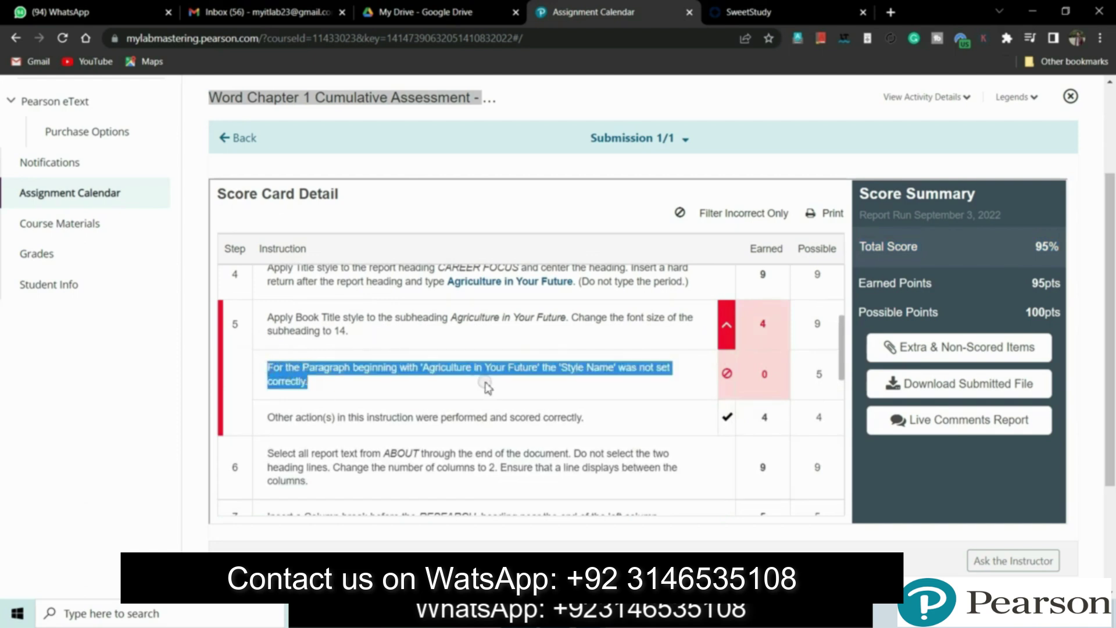
pyautogui.click(731, 328)
# Step: Look through the remaining score card steps and select the Exp22_Word_Ch01_Cumulative_Agriculture.docx file name in step 1's instruction
pyautogui.scroll(-8, 777, 373)
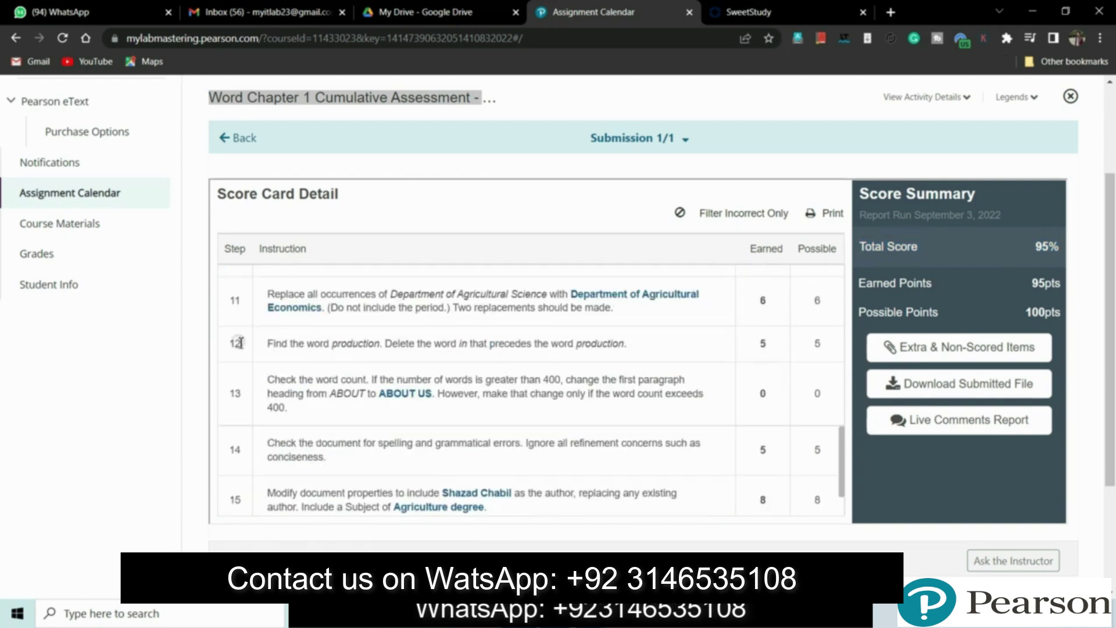
pyautogui.scroll(4, 509, 376)
pyautogui.scroll(2, 988, 402)
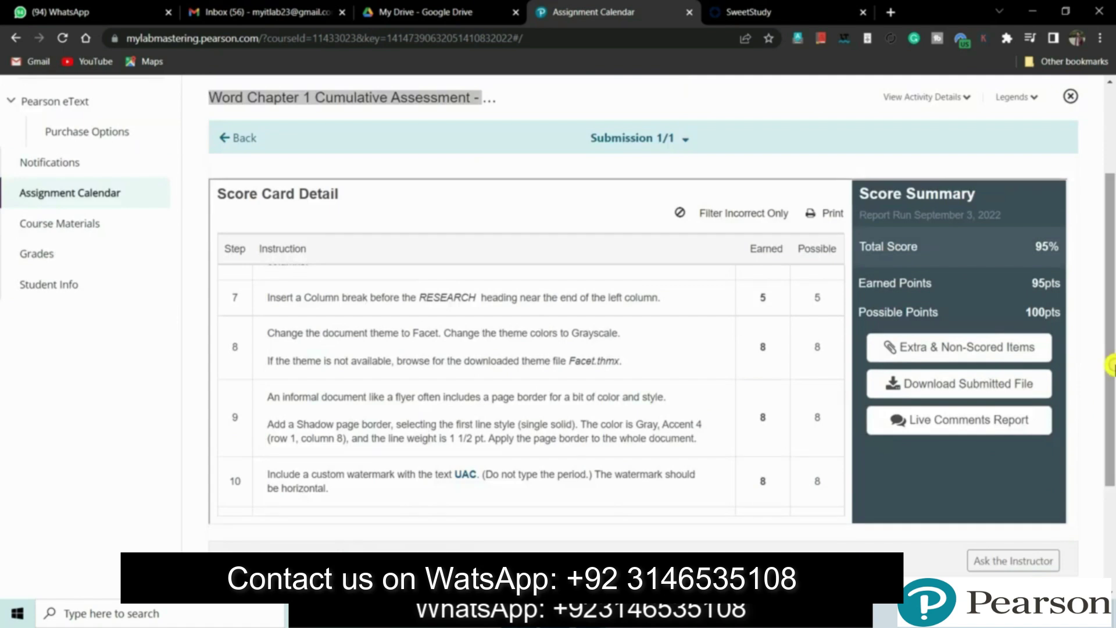
pyautogui.scroll(5, 793, 342)
pyautogui.scroll(1, 791, 340)
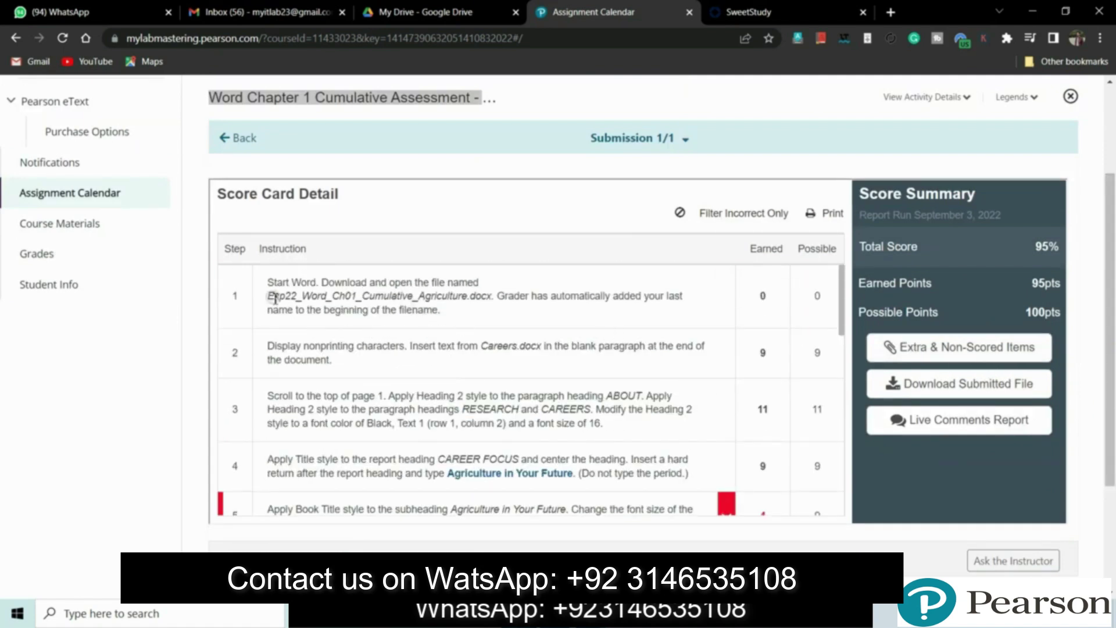
pyautogui.moveTo(271, 297); pyautogui.dragTo(492, 294)
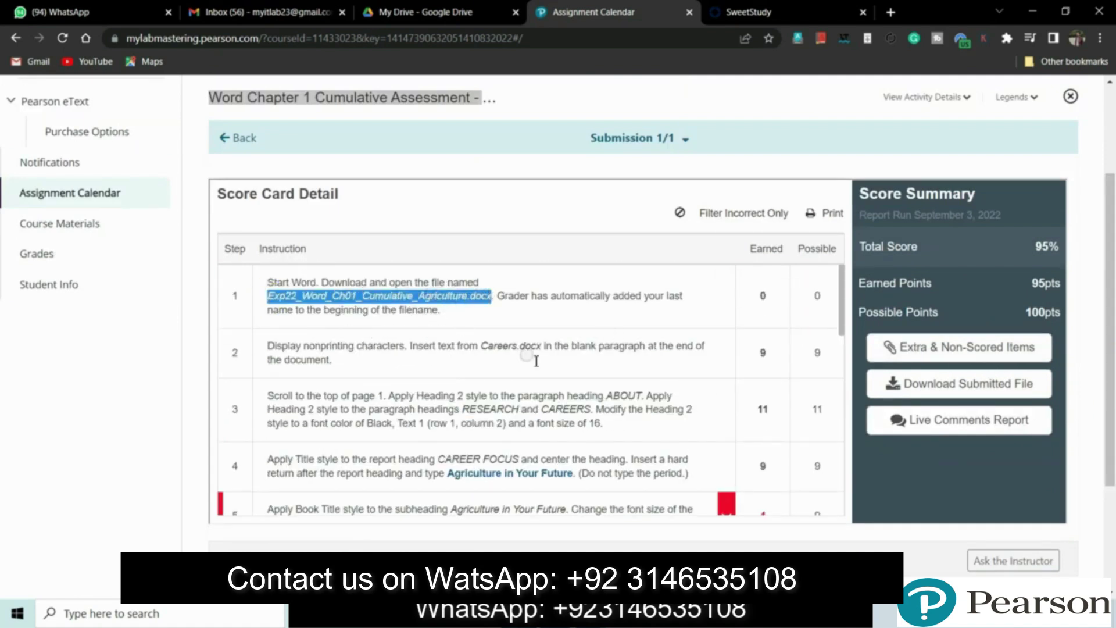
# Step: Switch to the solution document in Word, close it and return to the Ch1 folder in File Explorer
pyautogui.click(591, 613)
pyautogui.click(498, 536)
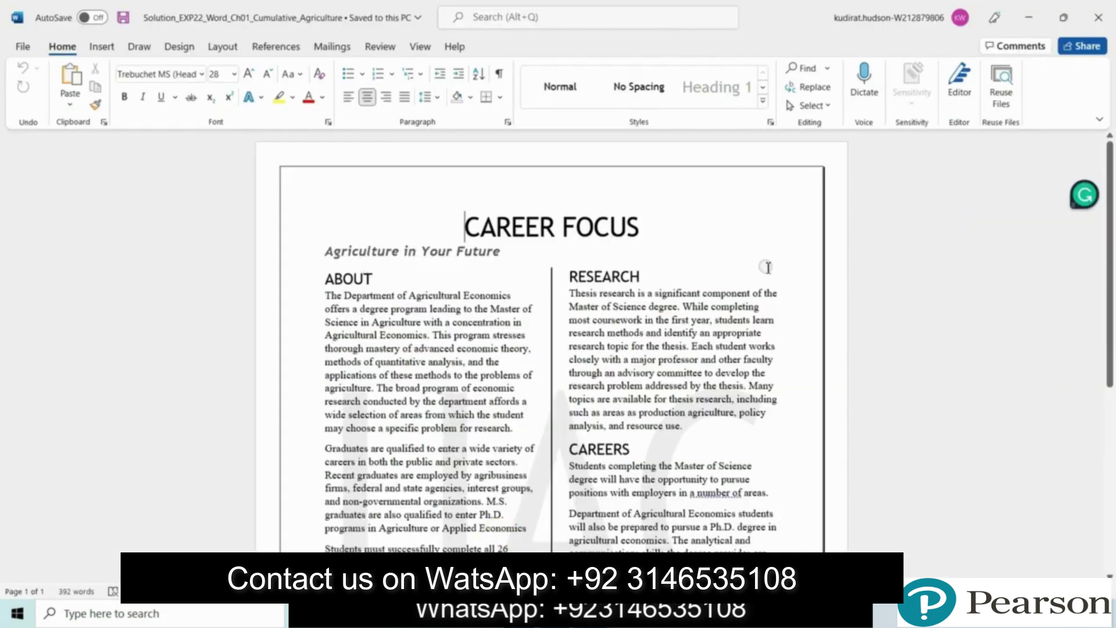
pyautogui.moveTo(1110, 295)
pyautogui.mouseDown()
pyautogui.moveTo(1110, 497)
pyautogui.moveTo(1110, 296)
pyautogui.mouseUp()
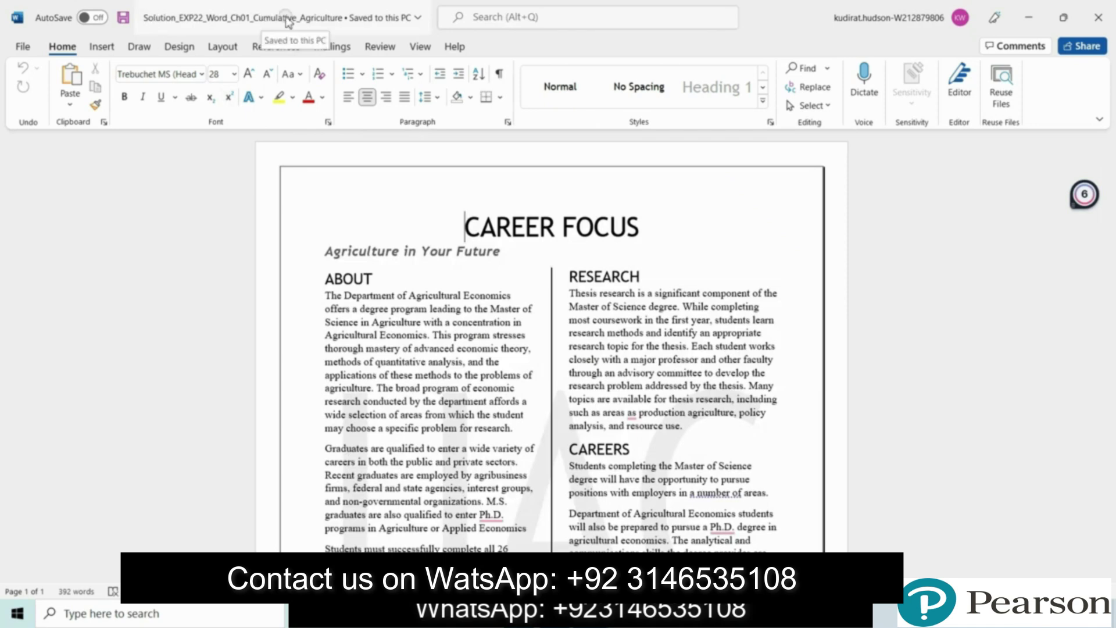
pyautogui.click(1098, 18)
pyautogui.hotkey('alt', 'Tab')
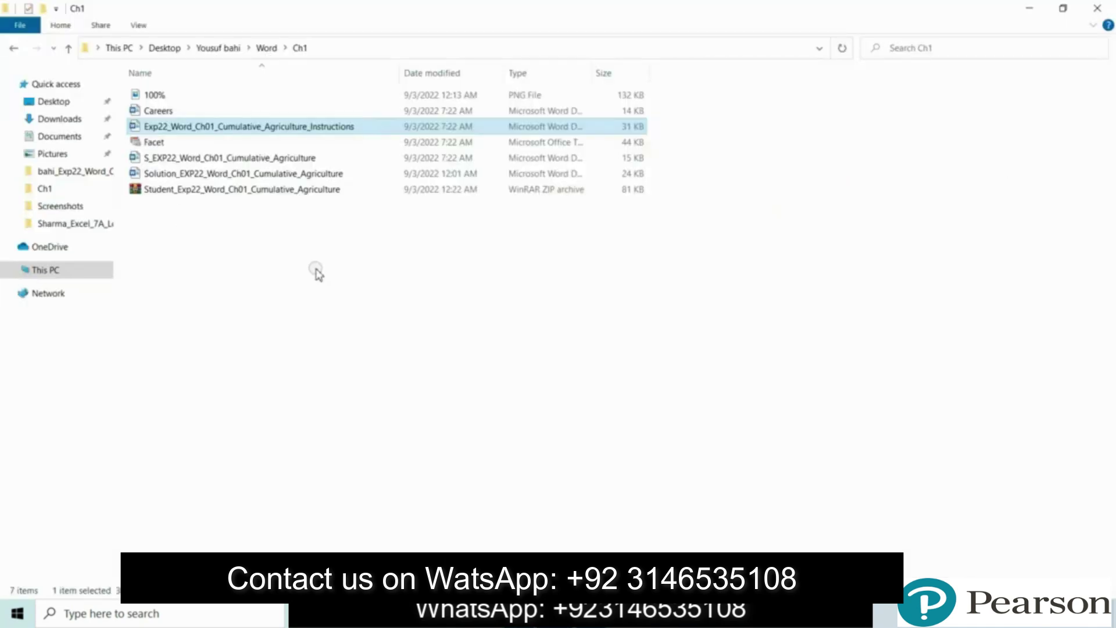
# Step: Open S_EXP22_Word_Ch01_Cumulative_Agriculture from the Ch1 folder, enable editing in a maximized window and look through the text
pyautogui.doubleClick(201, 160)
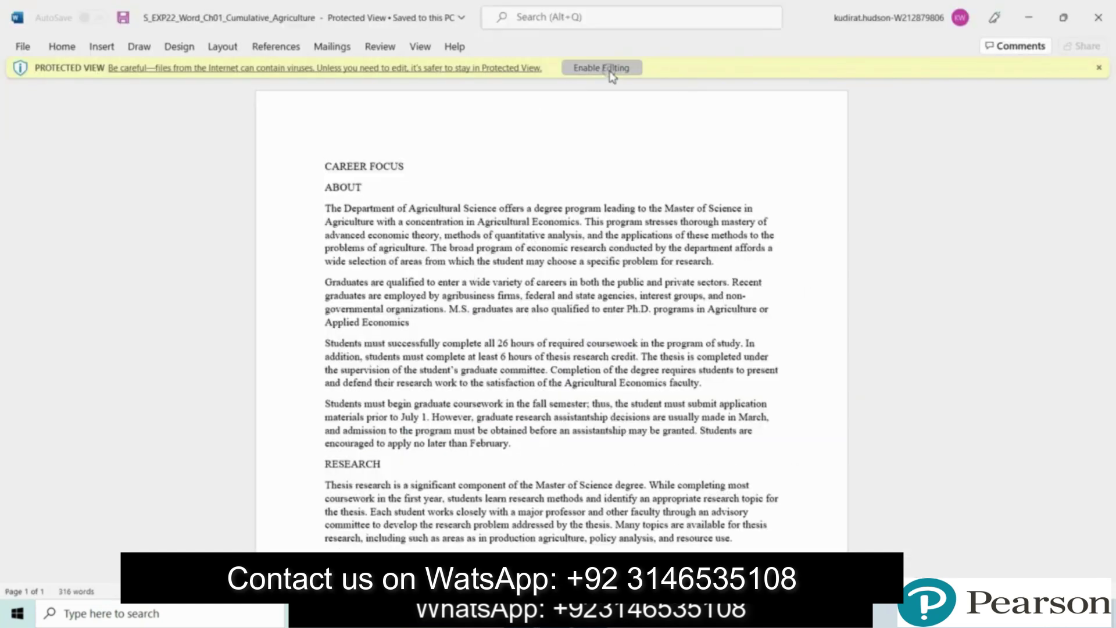
pyautogui.click(608, 69)
pyautogui.click(1063, 18)
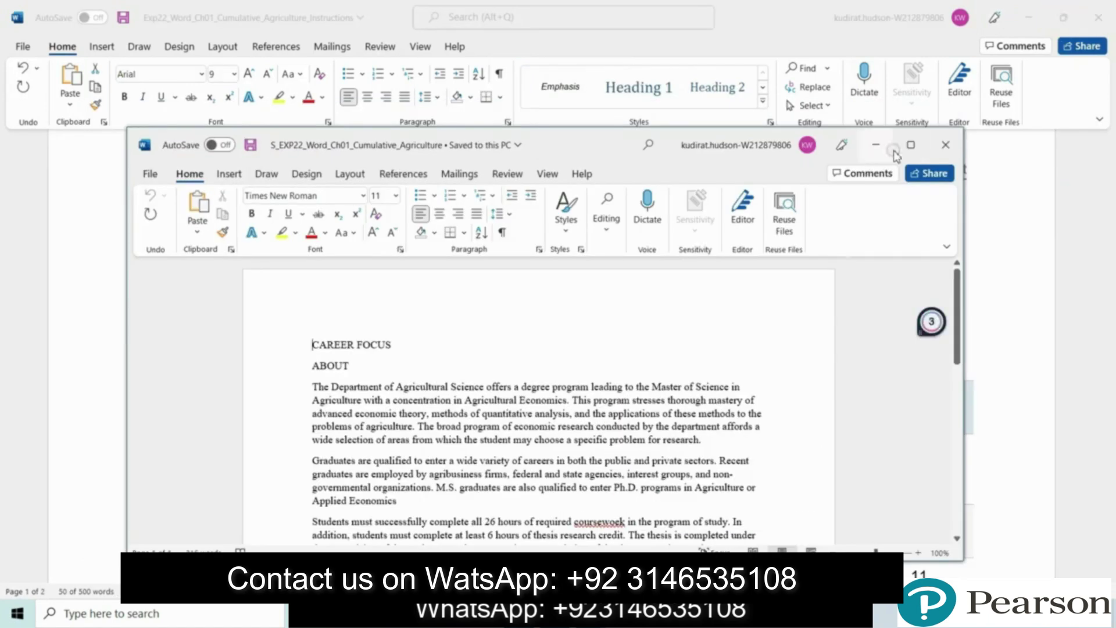
pyautogui.click(901, 146)
pyautogui.keyDown('ctrl'); pyautogui.scroll(3, 969, 312); pyautogui.keyUp('ctrl')
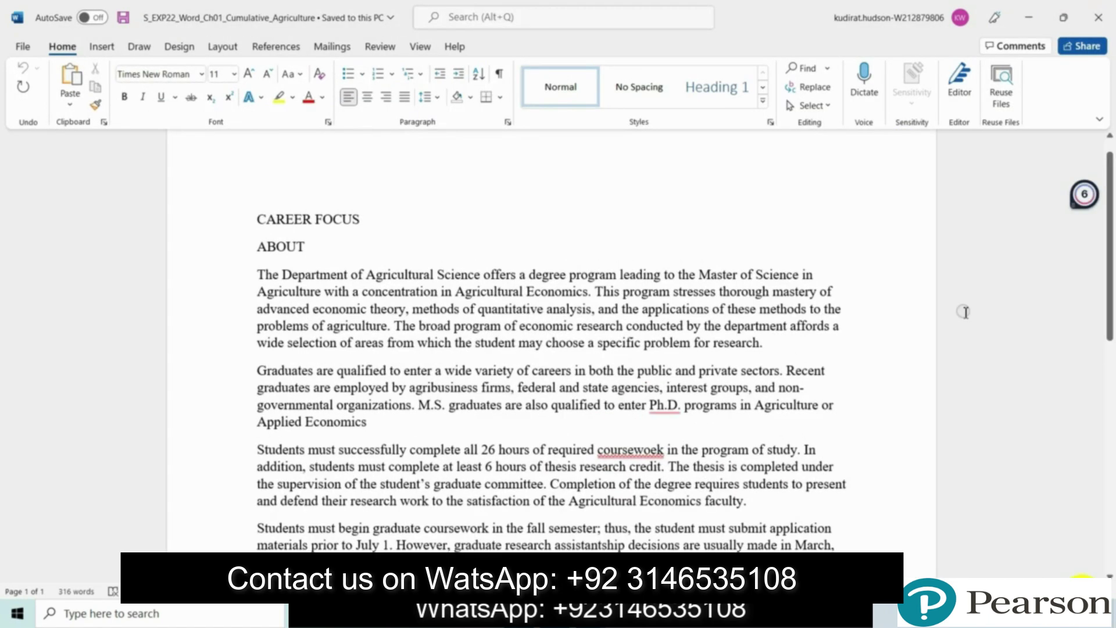
pyautogui.scroll(-8, 970, 312)
pyautogui.scroll(8, 970, 312)
# Step: Highlight step 2's instruction text in yellow in the Exp22_Word_Ch01_Cumulative_Agriculture_Instructions document
pyautogui.click(591, 613)
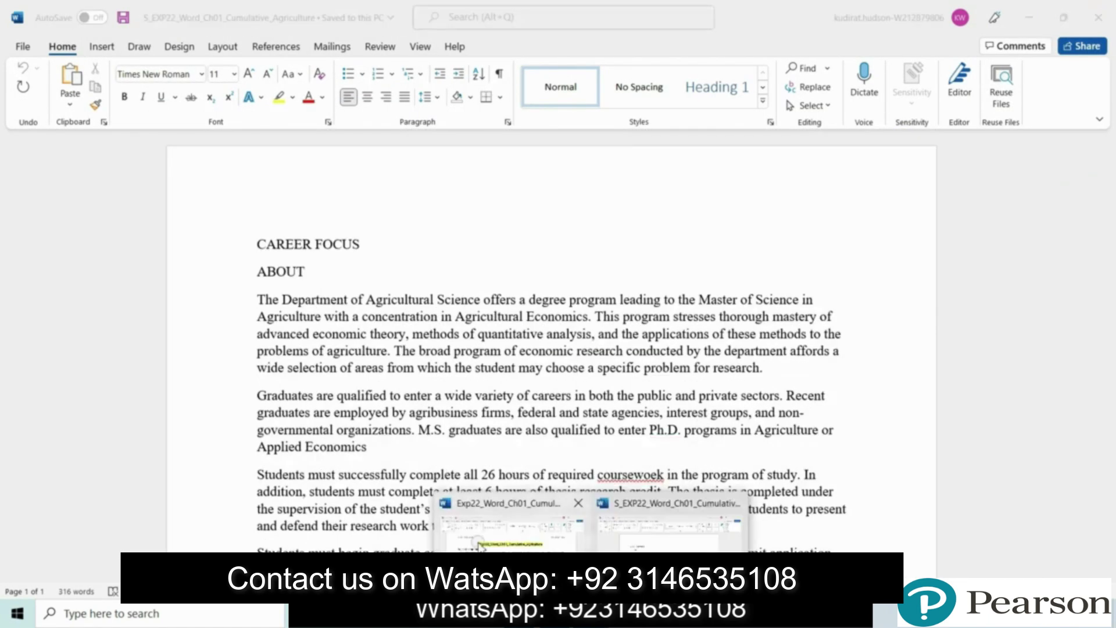
pyautogui.click(478, 538)
pyautogui.scroll(-2, 261, 349)
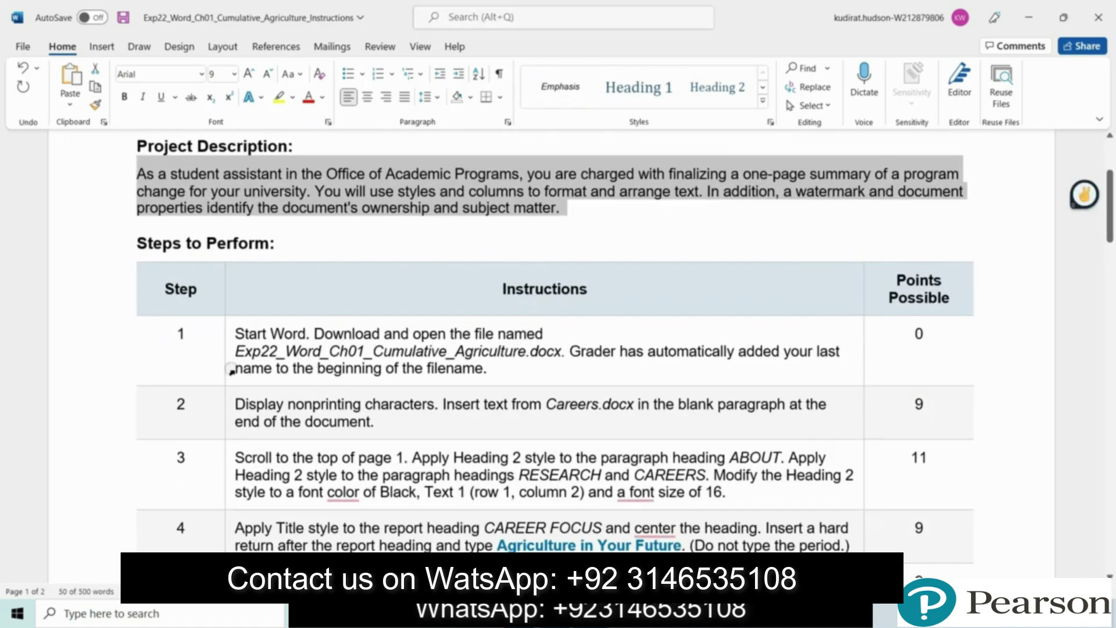
pyautogui.click(230, 365)
pyautogui.scroll(-1, 725, 353)
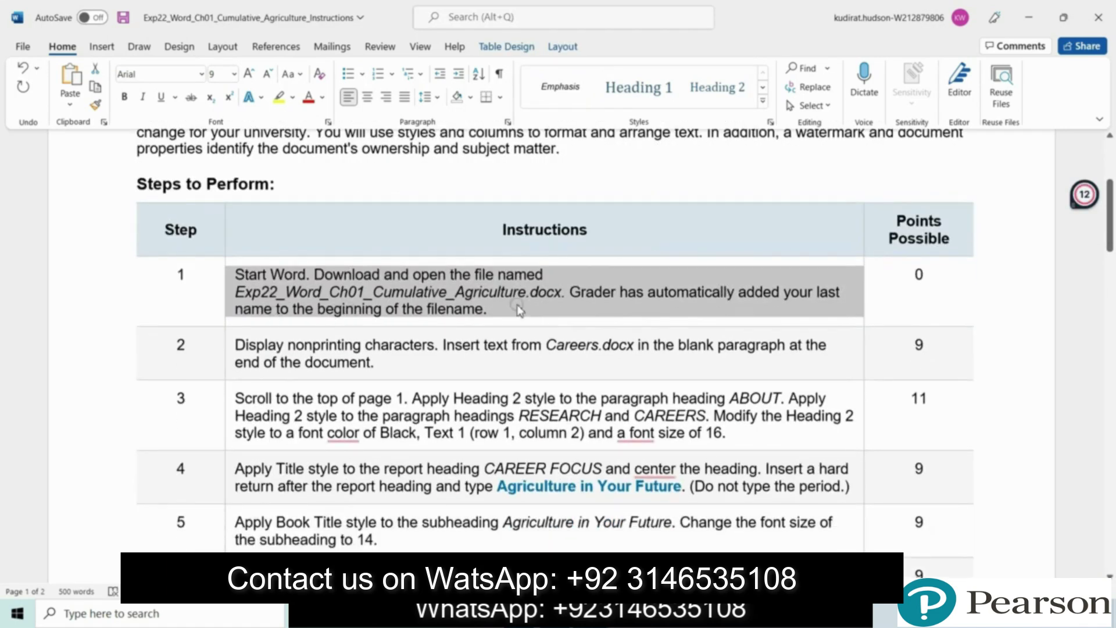
pyautogui.scroll(-1, 484, 312)
pyautogui.click(230, 301)
pyautogui.scroll(-1, 470, 257)
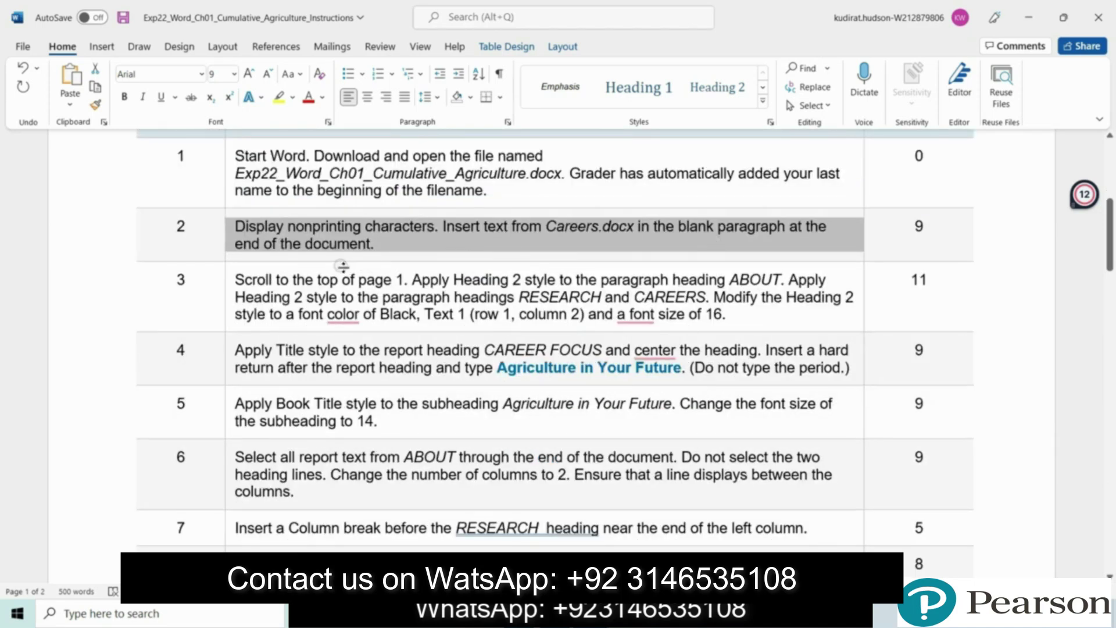
pyautogui.click(279, 97)
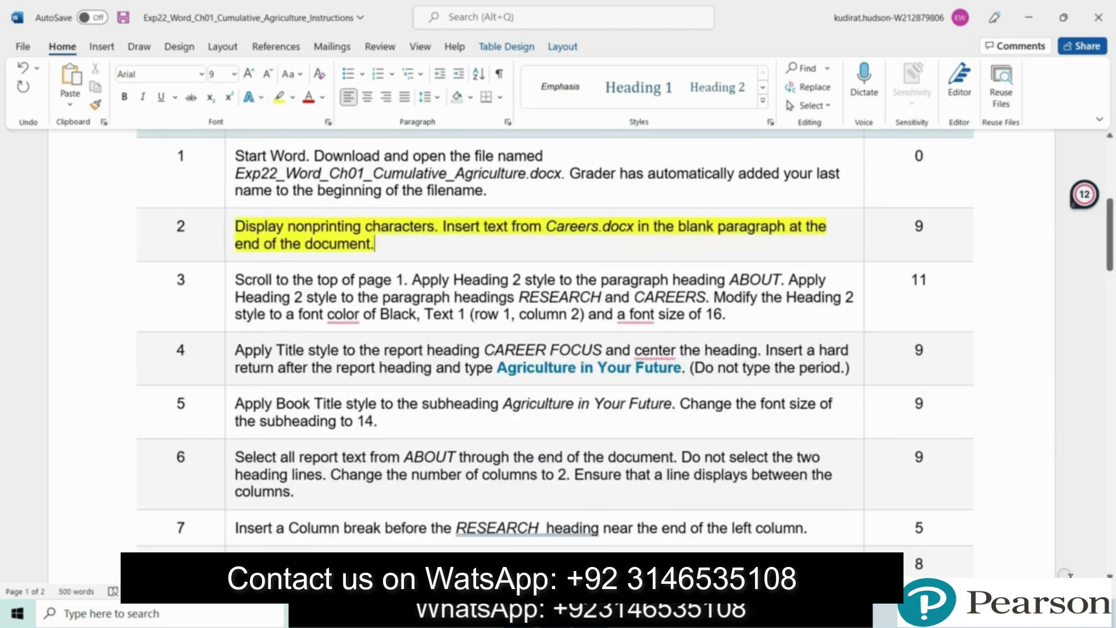
pyautogui.keyDown('ctrl'); pyautogui.scroll(2, 926, 569); pyautogui.keyUp('ctrl')
pyautogui.moveTo(925, 573); pyautogui.dragTo(938, 574)
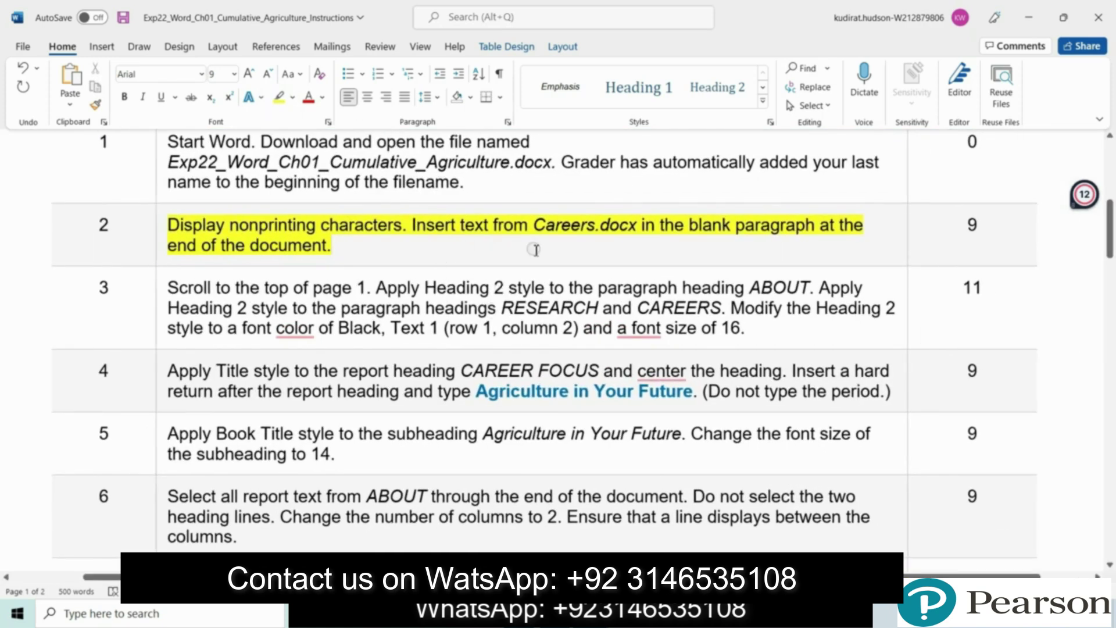
# Step: Display nonprinting characters in the S_EXP22_Word_Ch01_Cumulative_Agriculture document
pyautogui.moveTo(587, 613)
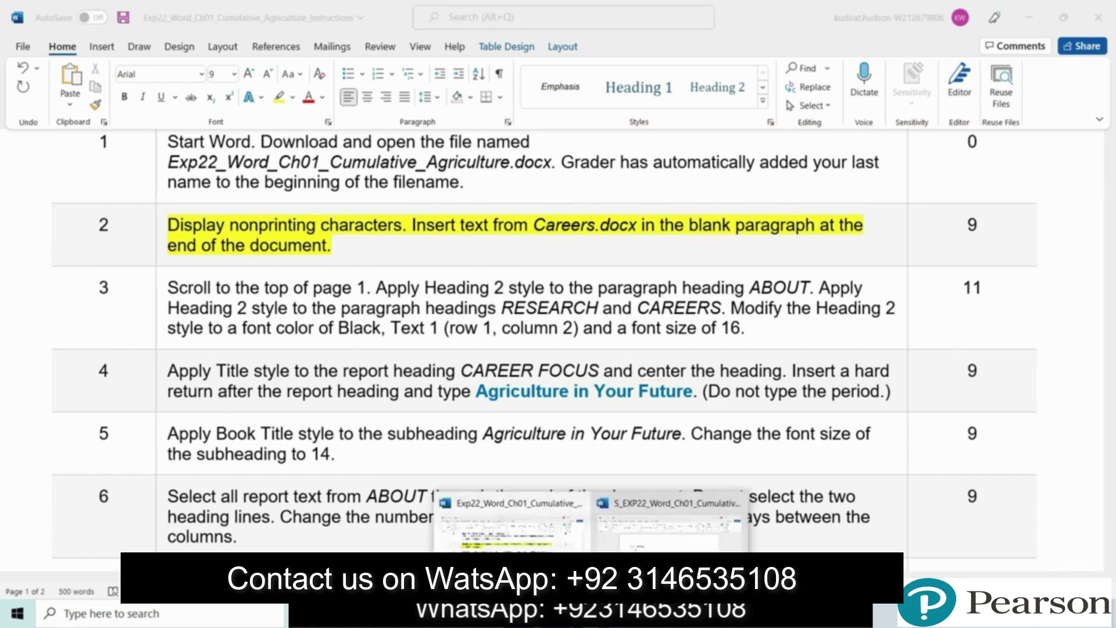
pyautogui.click(659, 544)
pyautogui.scroll(-4, 398, 296)
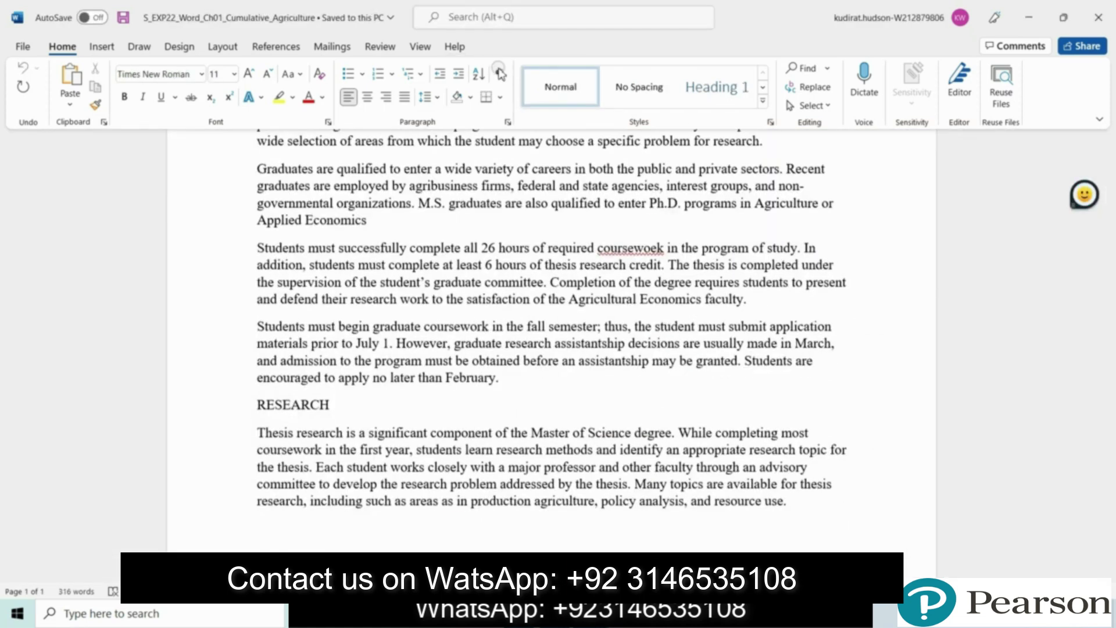
pyautogui.click(499, 74)
# Step: Insert the text from the Careers file in the Word Ch1 folder into the blank paragraph at the end of the document
pyautogui.scroll(-4, 261, 302)
pyautogui.click(262, 302)
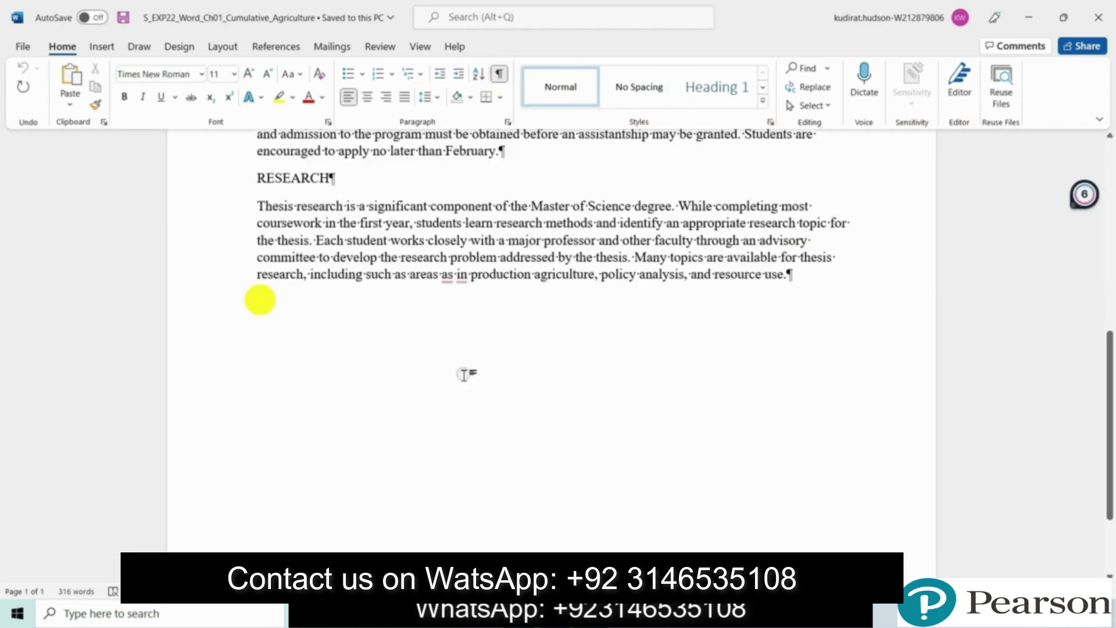
pyautogui.click(99, 47)
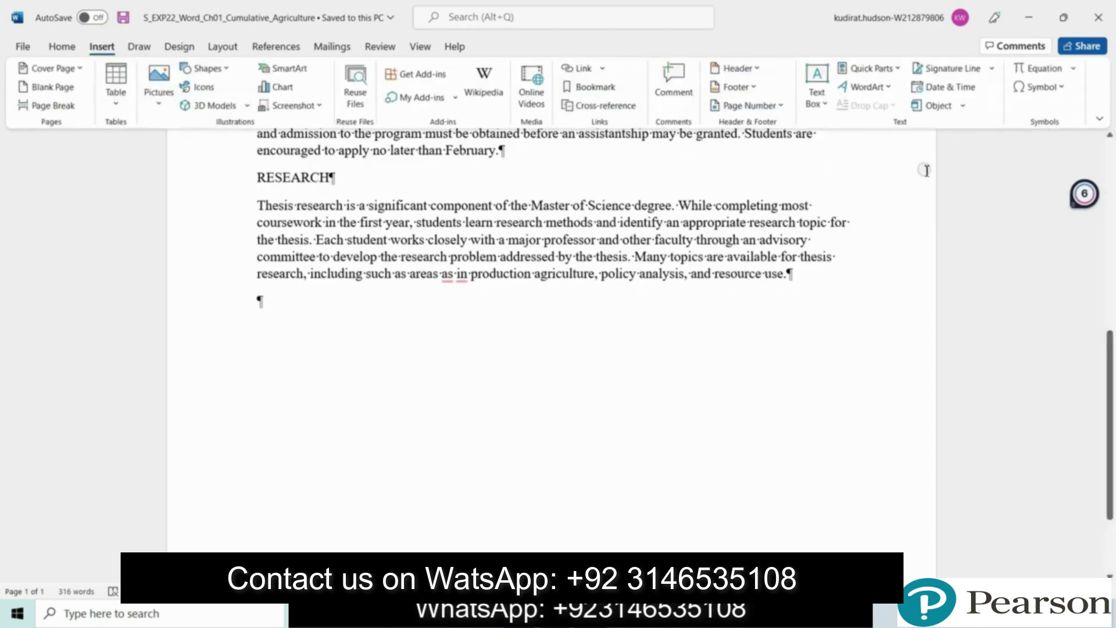
pyautogui.click(961, 105)
pyautogui.click(972, 148)
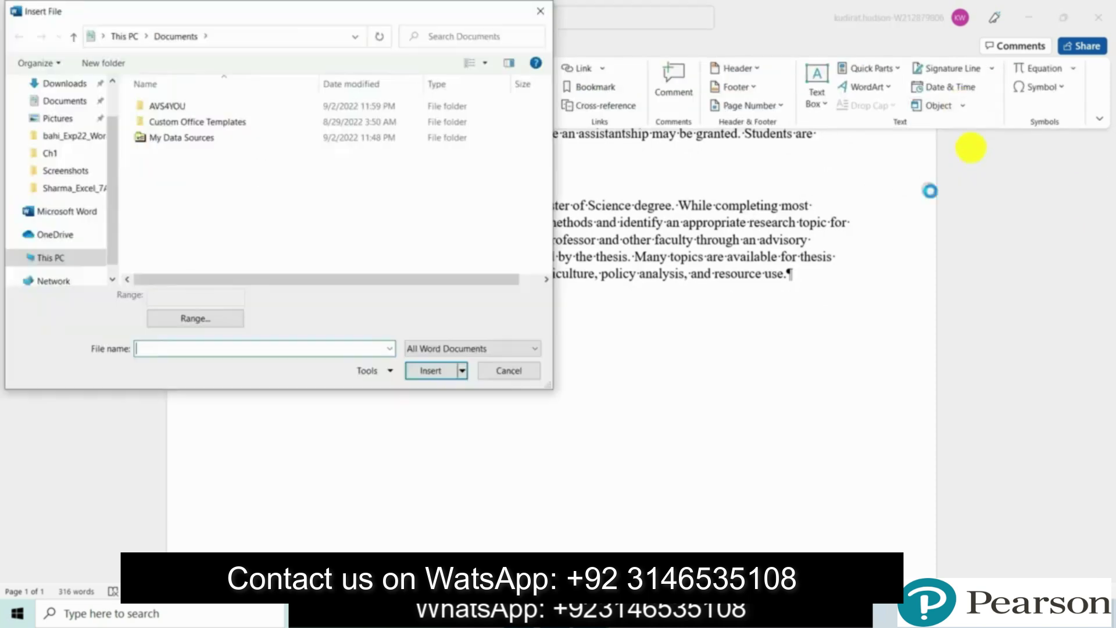
pyautogui.scroll(1, 68, 169)
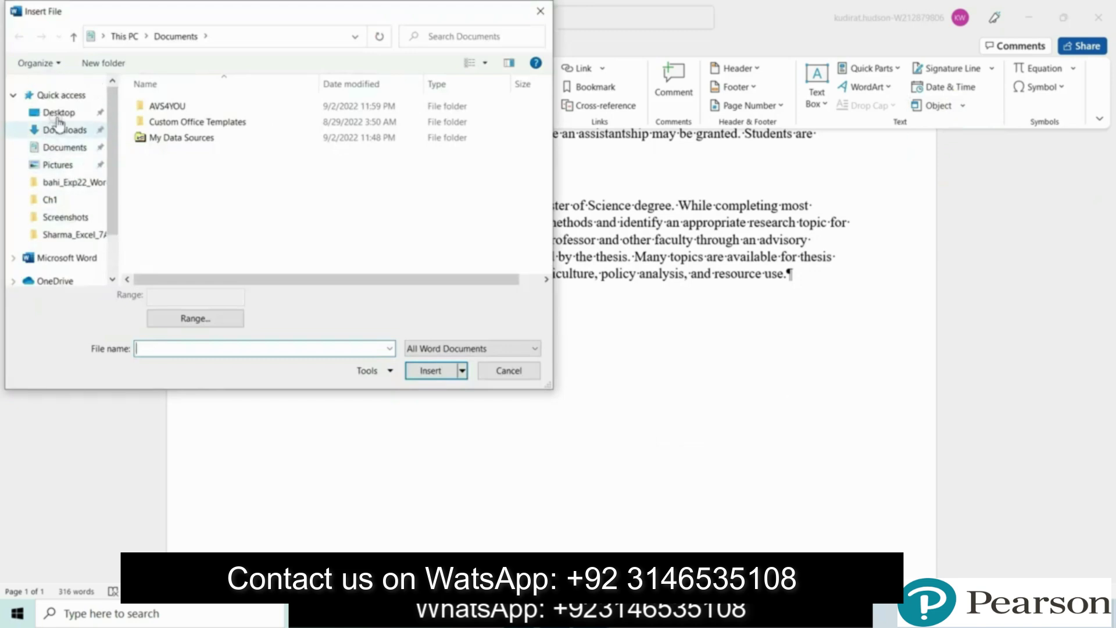
pyautogui.click(68, 113)
pyautogui.doubleClick(186, 137)
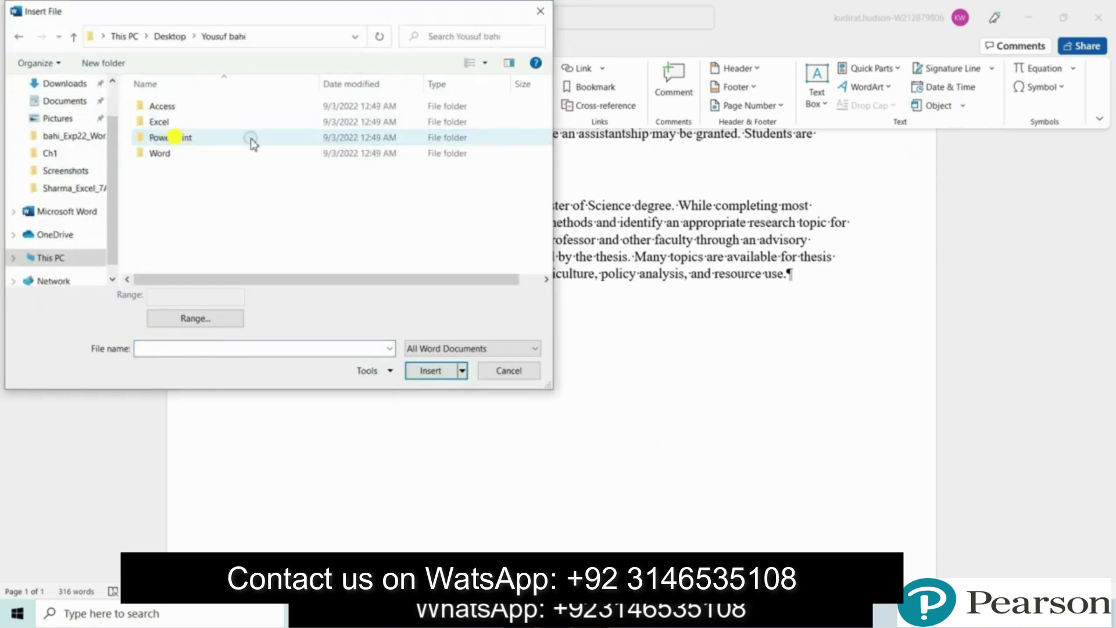
pyautogui.click(178, 153)
pyautogui.doubleClick(179, 153)
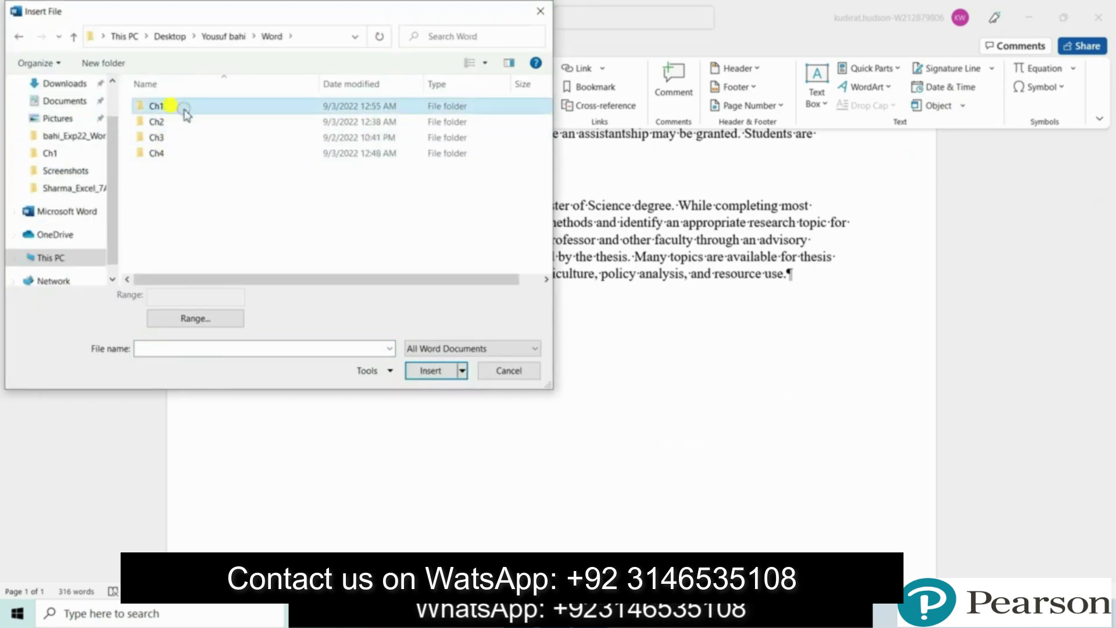
pyautogui.doubleClick(172, 107)
pyautogui.click(166, 106)
pyautogui.click(431, 370)
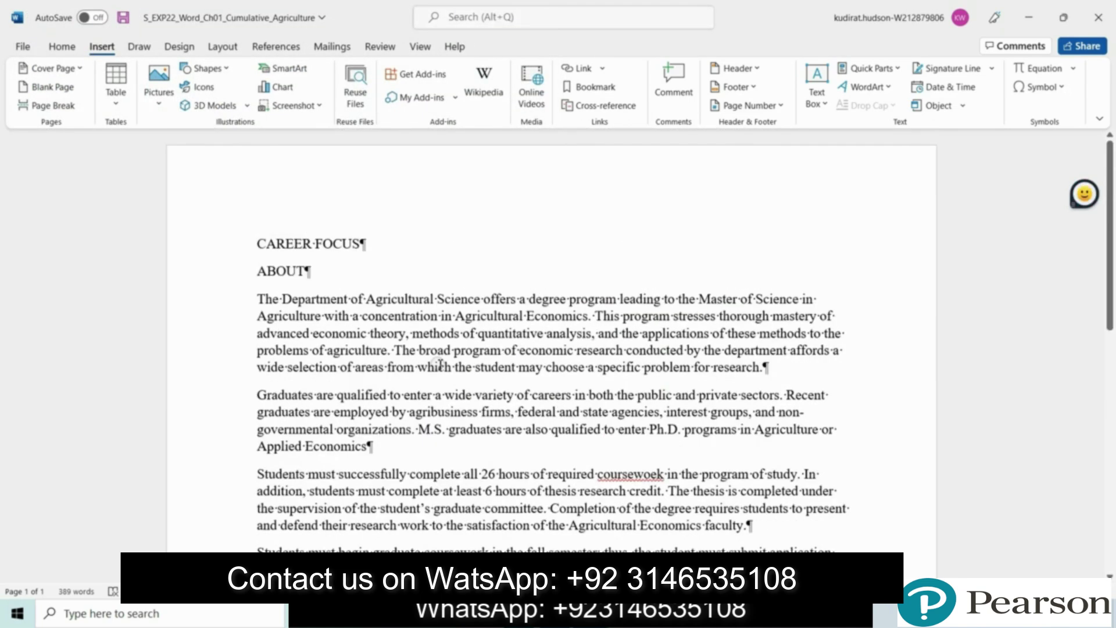
# Step: In the Exp22_Word_Ch01_Cumulative_Agriculture_Instructions document, remove the highlight from step 2's text and highlight step 3's text in yellow
pyautogui.click(592, 613)
pyautogui.click(523, 546)
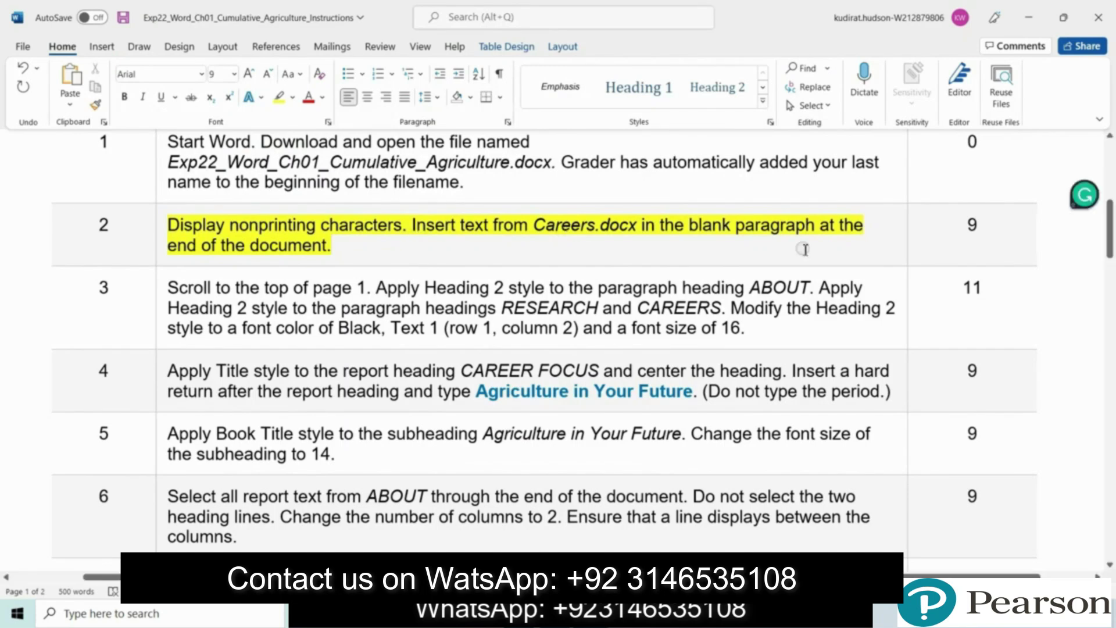
pyautogui.click(163, 244)
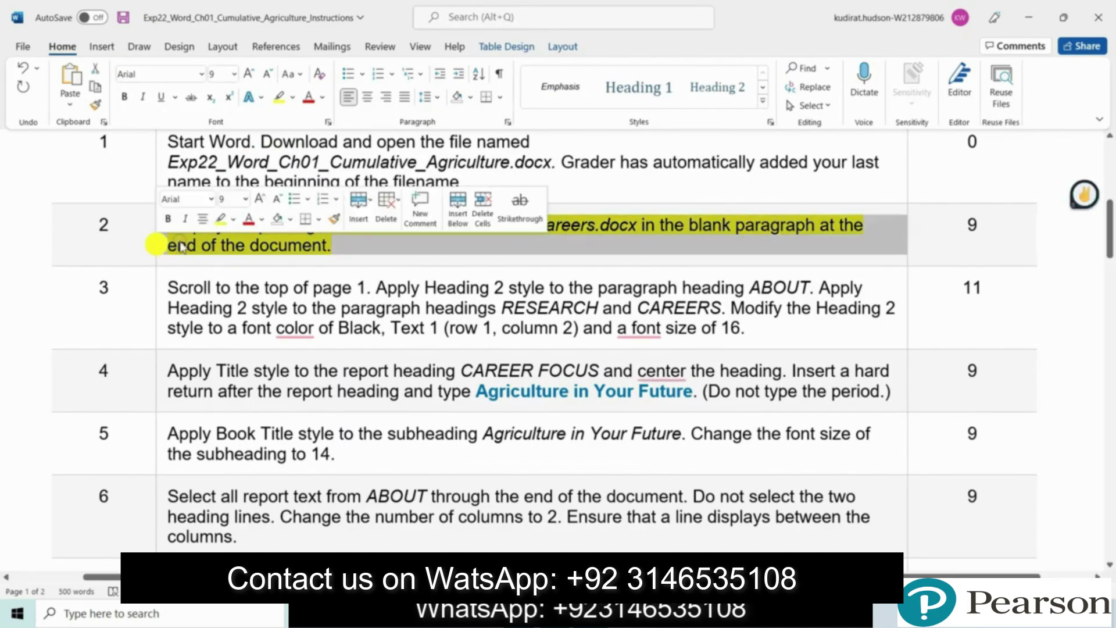
pyautogui.click(233, 218)
pyautogui.click(227, 307)
pyautogui.click(163, 302)
pyautogui.click(236, 277)
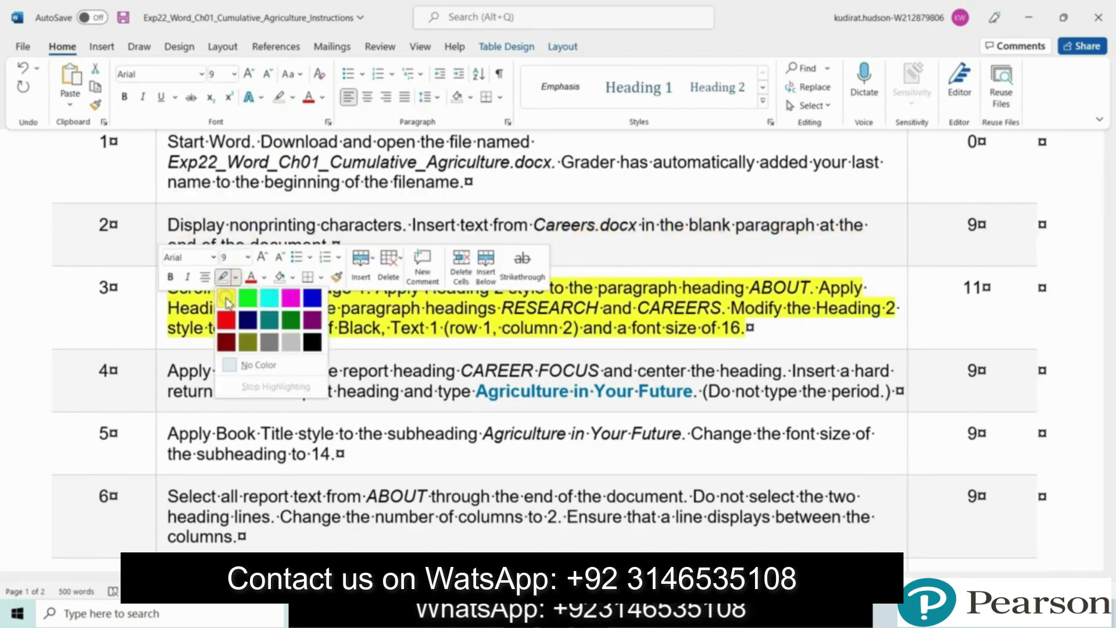
pyautogui.click(224, 303)
pyautogui.scroll(-1, 225, 261)
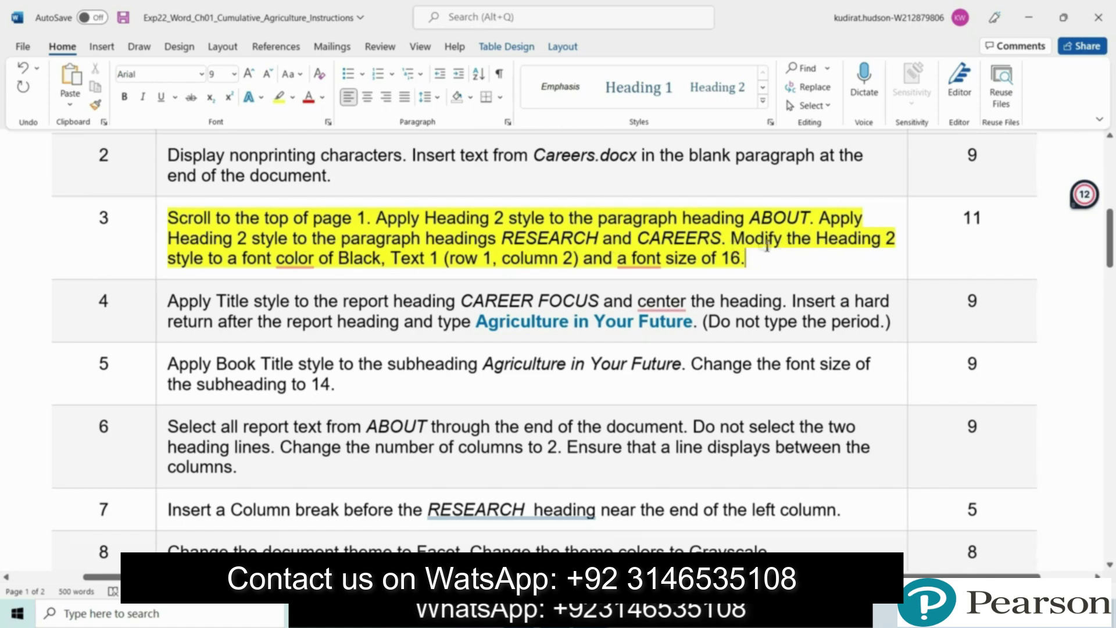
pyautogui.moveTo(293, 250)
pyautogui.moveTo(169, 216); pyautogui.dragTo(732, 239)
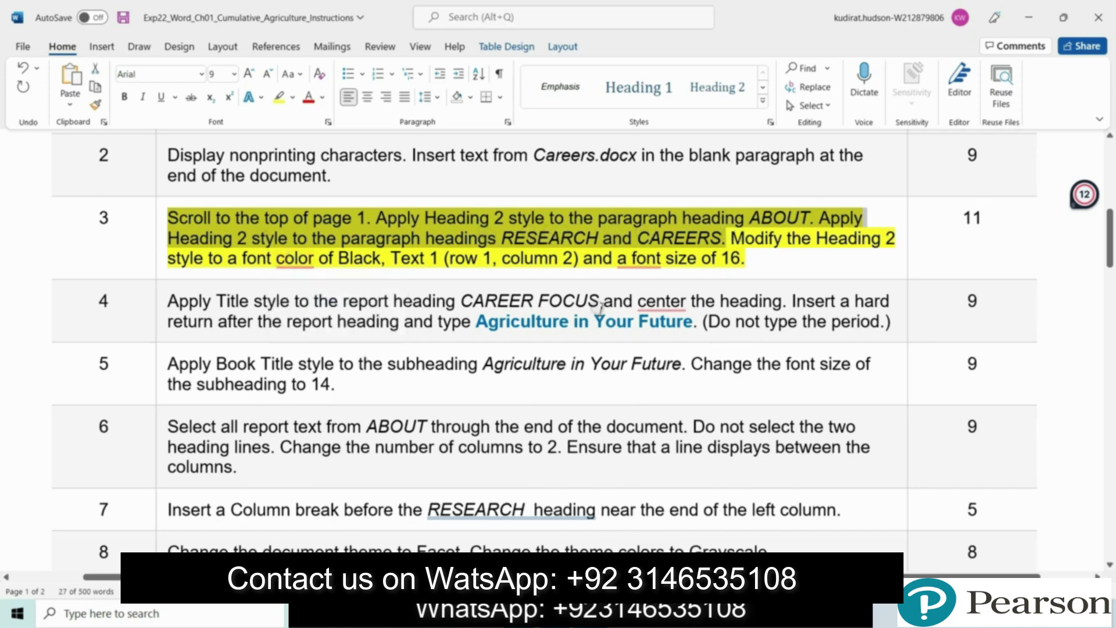
# Step: Apply the Heading 2 style to the ABOUT, RESEARCH and CAREERS paragraph headings in the S_EXP22_Word_Ch01_Cumulative_Agriculture document
pyautogui.click(679, 578)
pyautogui.click(250, 271)
pyautogui.click(68, 46)
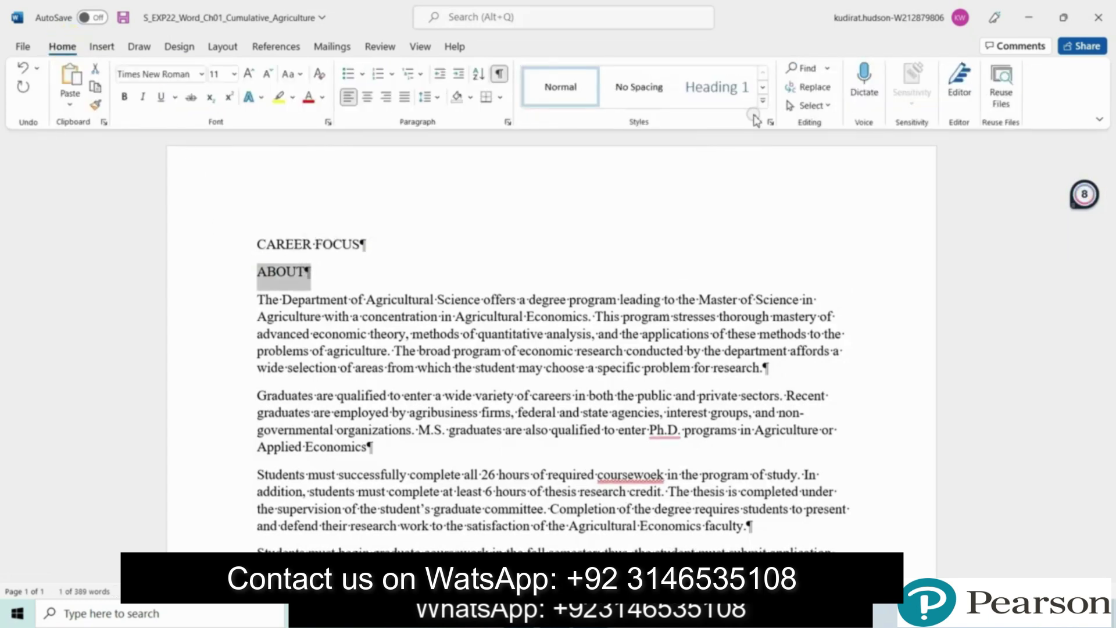
pyautogui.click(757, 116)
pyautogui.click(794, 87)
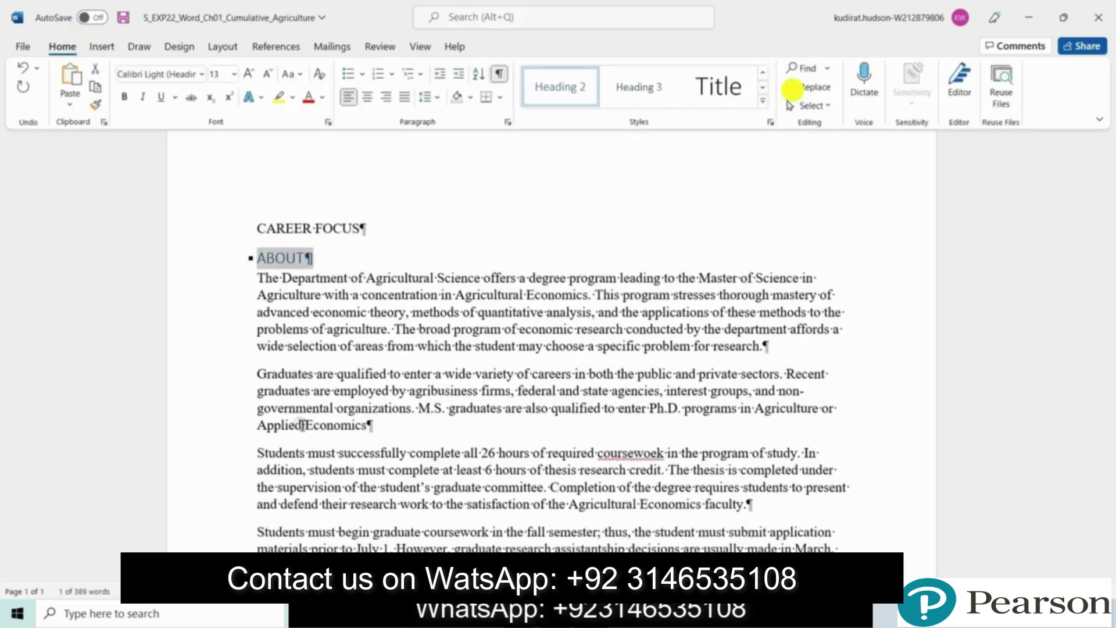
pyautogui.scroll(-4, 334, 395)
pyautogui.moveTo(257, 397); pyautogui.dragTo(334, 397)
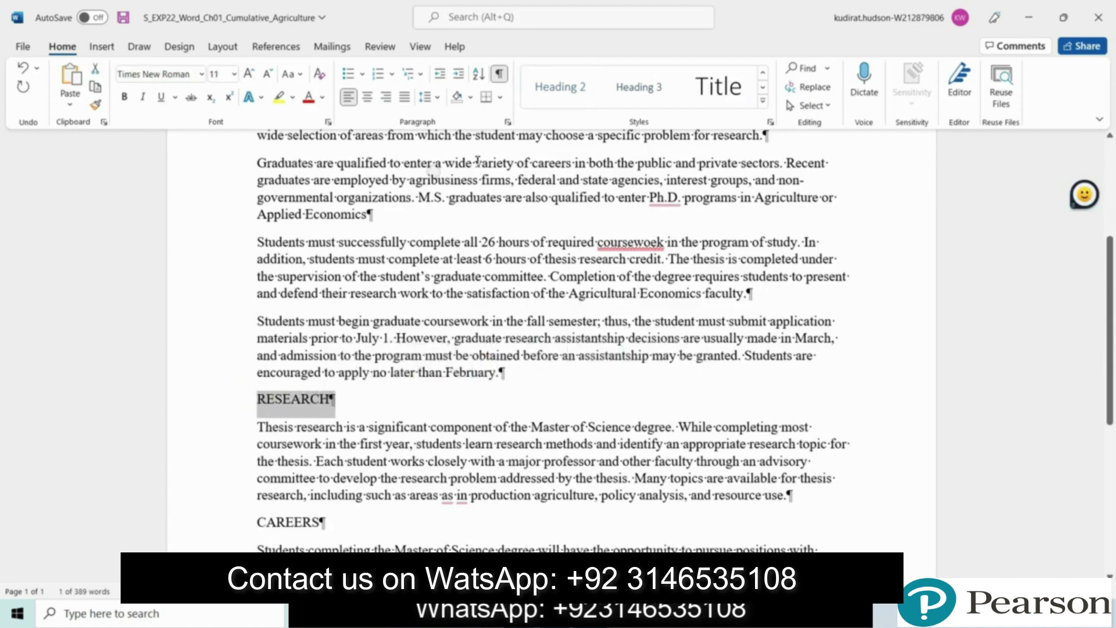
pyautogui.click(558, 87)
pyautogui.scroll(-2, 290, 415)
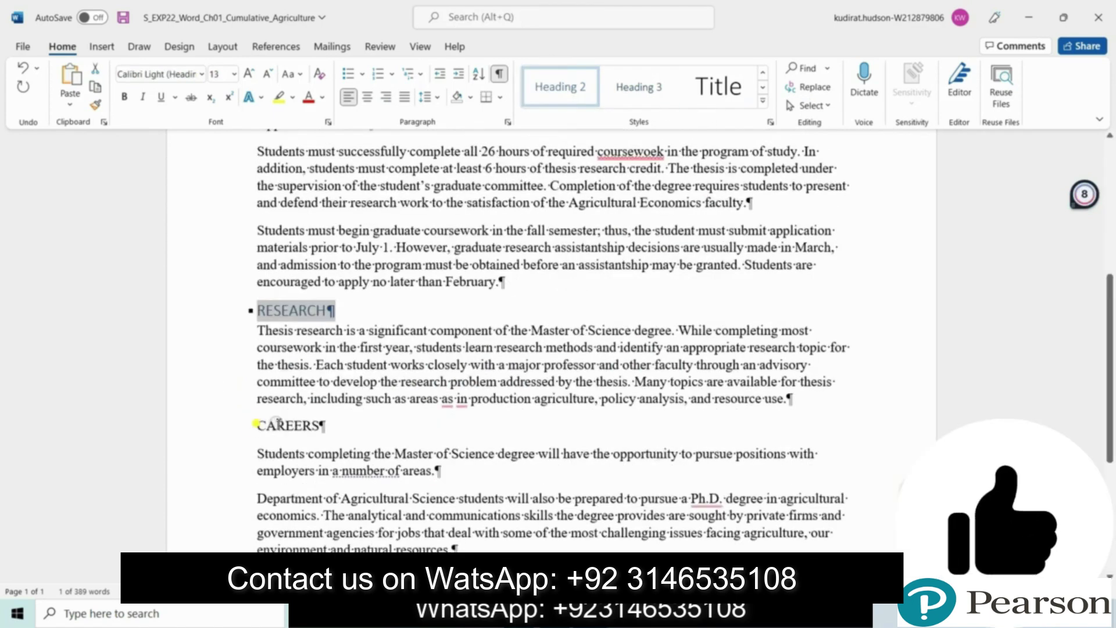
pyautogui.moveTo(256, 426); pyautogui.dragTo(326, 425)
pyautogui.click(578, 91)
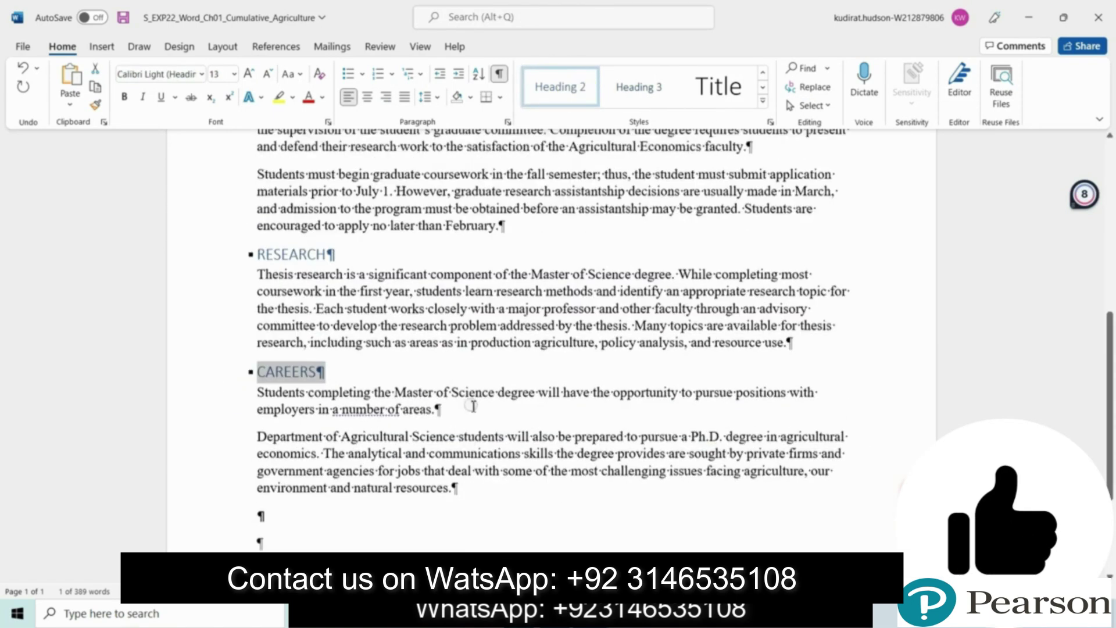
# Step: Modify the Heading 2 style to a font size of 16 and the font color Black, Text 1
pyautogui.scroll(5, 473, 404)
pyautogui.click(762, 100)
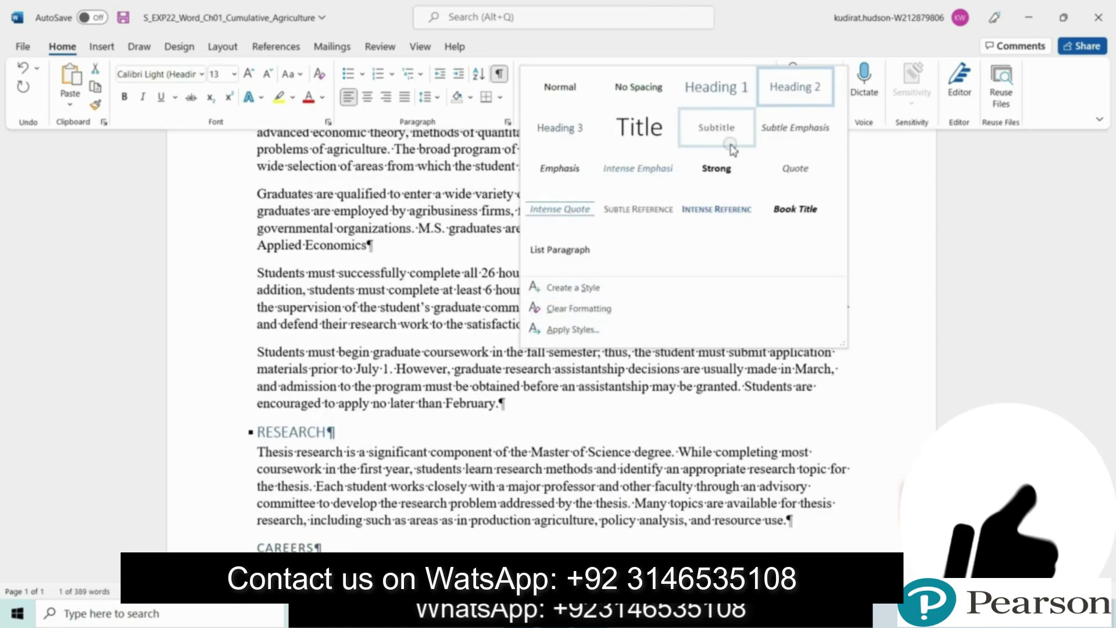
pyautogui.rightClick(782, 85)
pyautogui.click(821, 111)
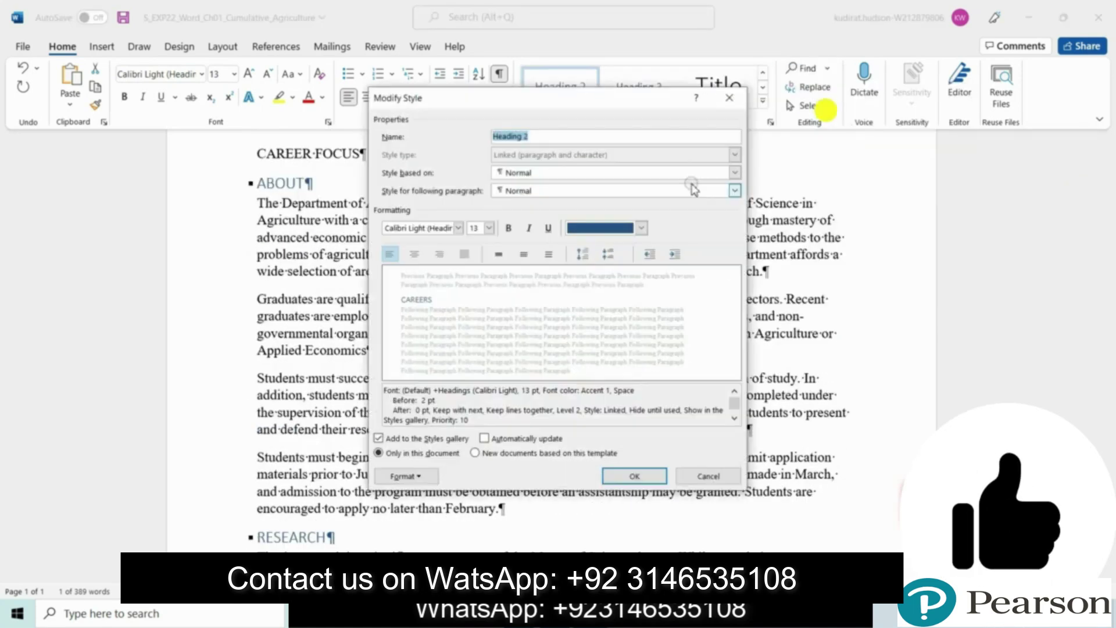
pyautogui.click(490, 229)
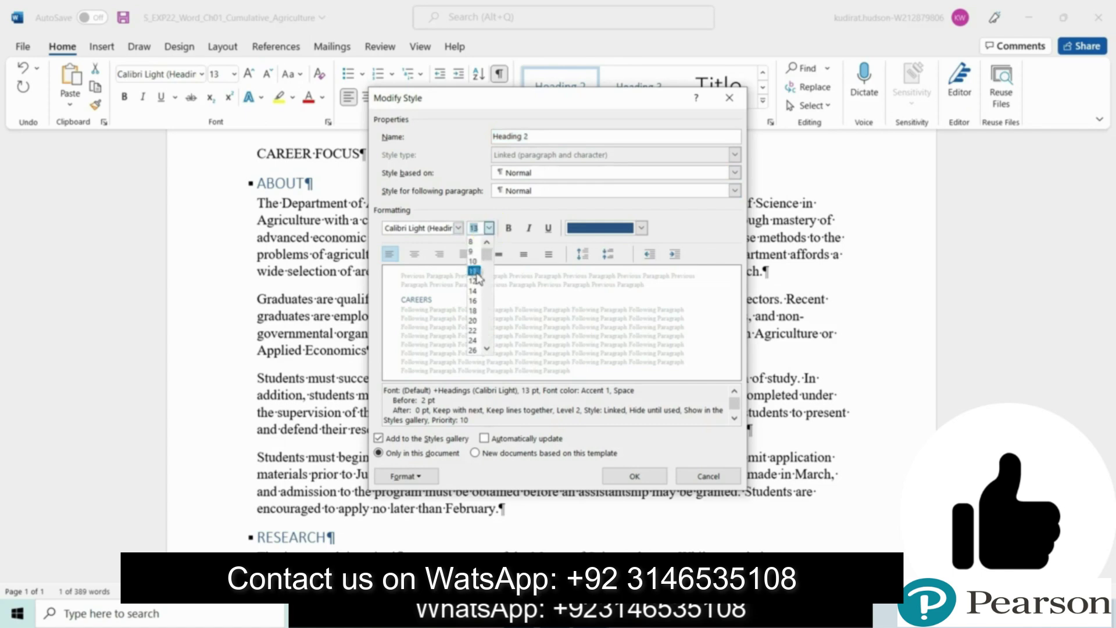
pyautogui.click(473, 300)
pyautogui.click(457, 229)
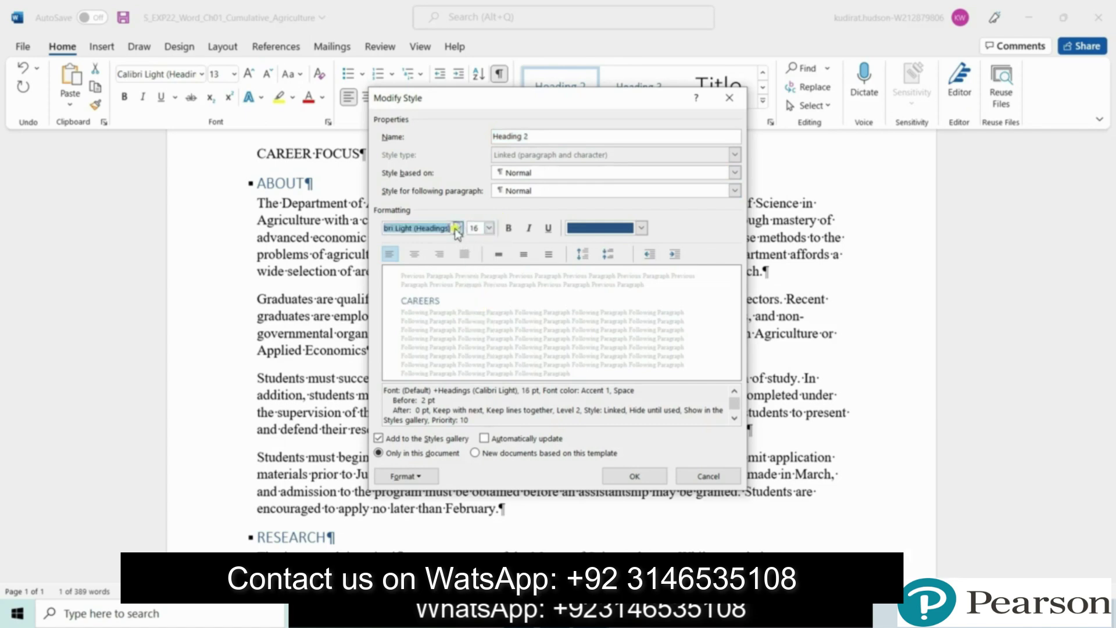
pyautogui.click(459, 229)
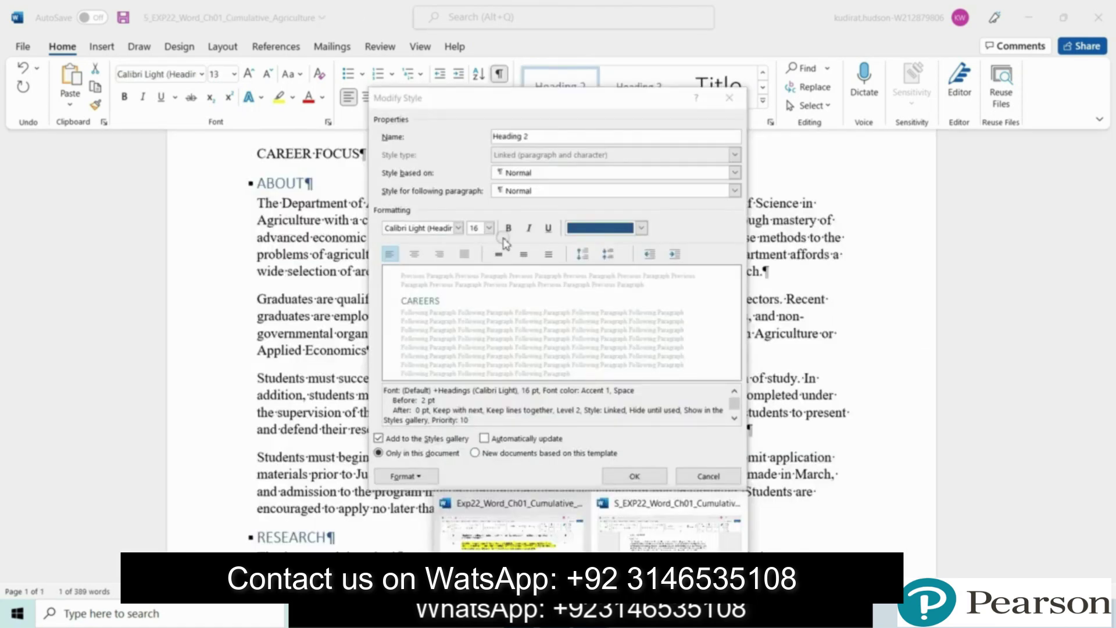
pyautogui.click(642, 228)
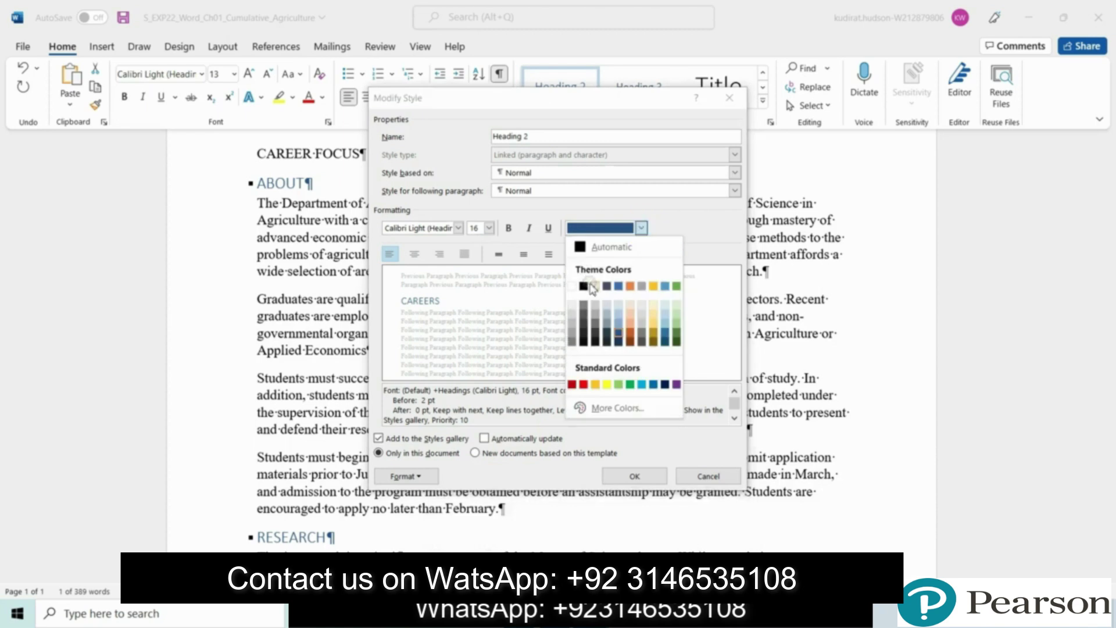
pyautogui.click(582, 286)
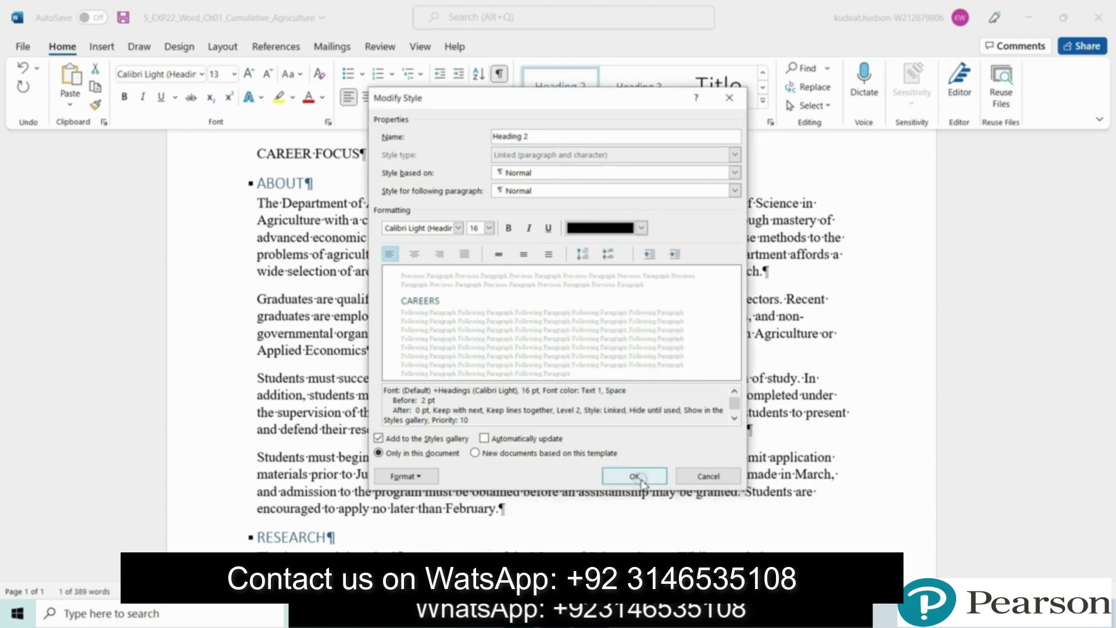
pyautogui.click(635, 476)
pyautogui.scroll(-5, 635, 481)
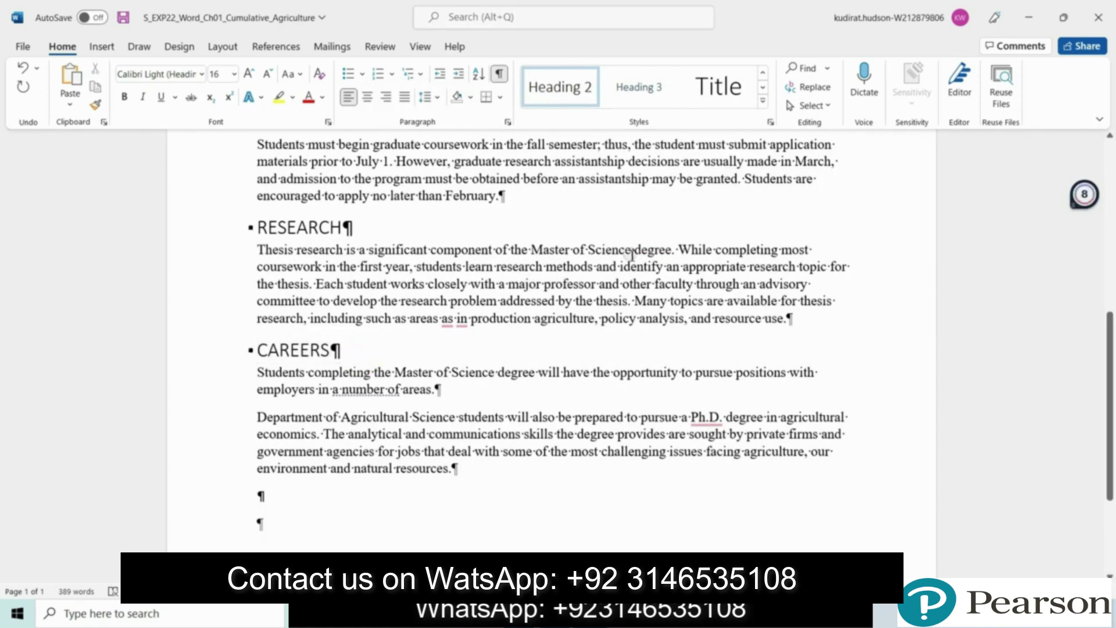
# Step: In the instructions document, remove the highlight from step 3's text and highlight step 4's text in yellow
pyautogui.click(591, 613)
pyautogui.click(501, 534)
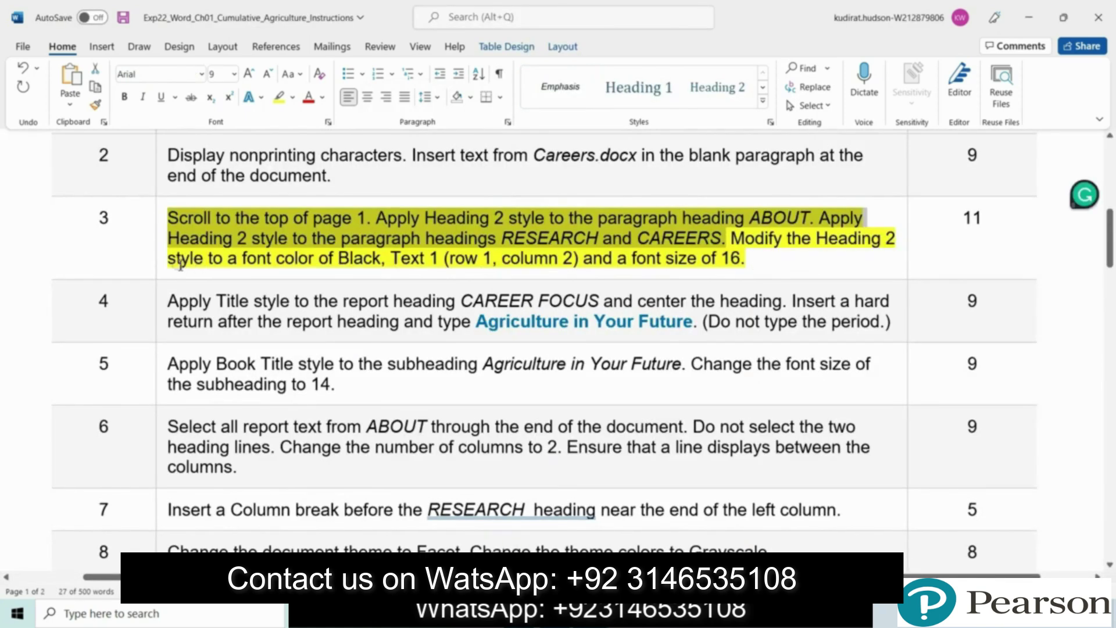
pyautogui.click(163, 260)
pyautogui.click(240, 237)
pyautogui.click(248, 323)
pyautogui.click(155, 313)
pyautogui.click(234, 290)
pyautogui.click(226, 316)
pyautogui.scroll(-1, 386, 406)
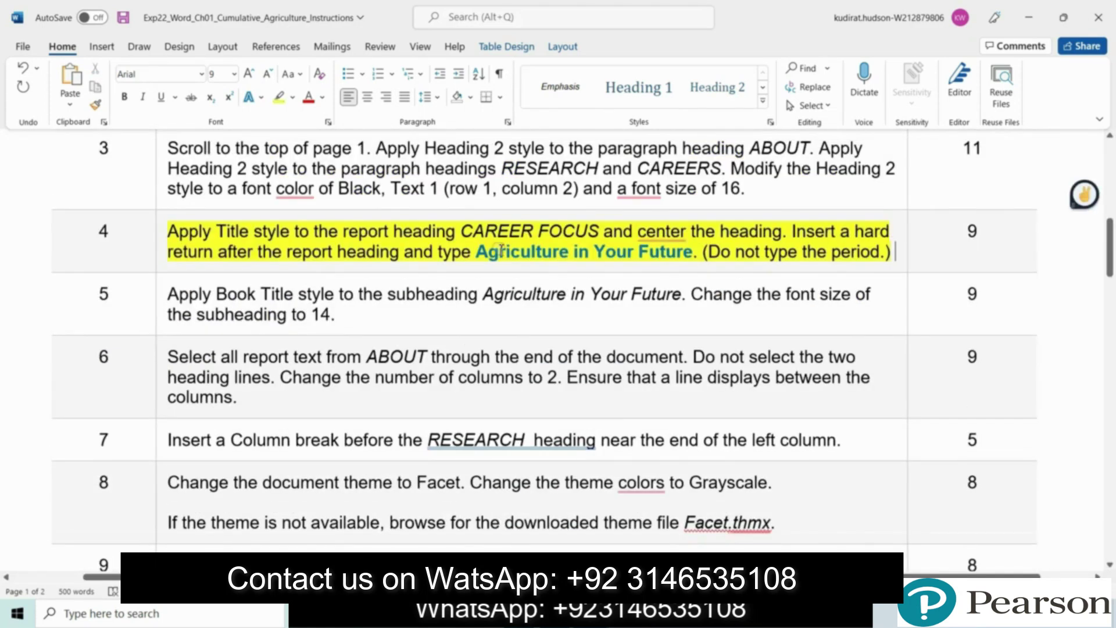
pyautogui.moveTo(168, 230); pyautogui.dragTo(783, 231)
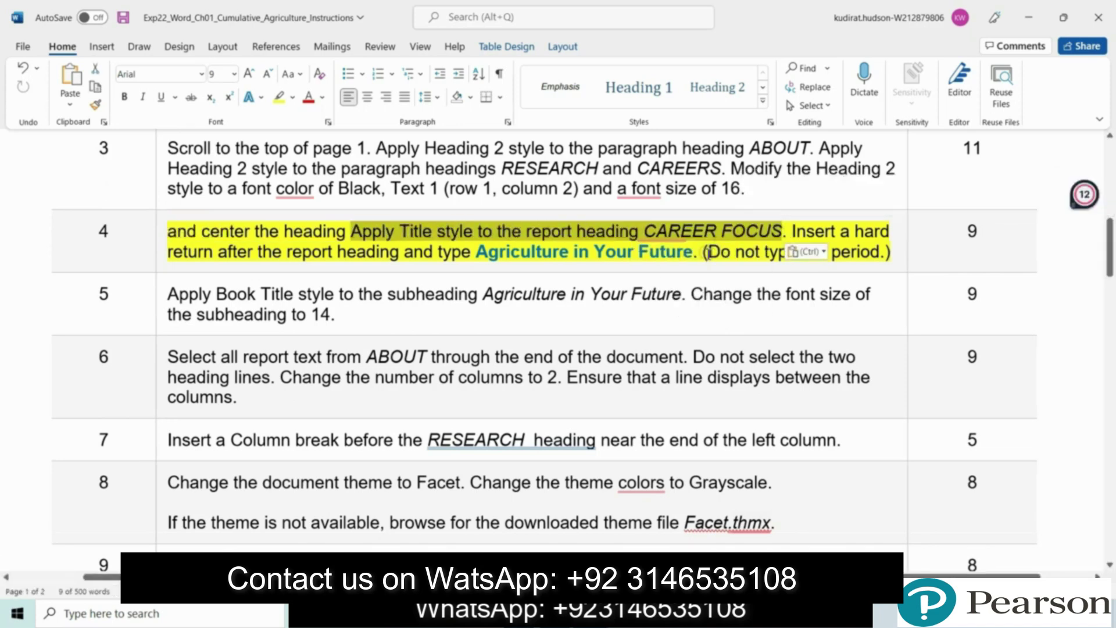
pyautogui.hotkey('ctrl', 'z')
pyautogui.click(622, 231)
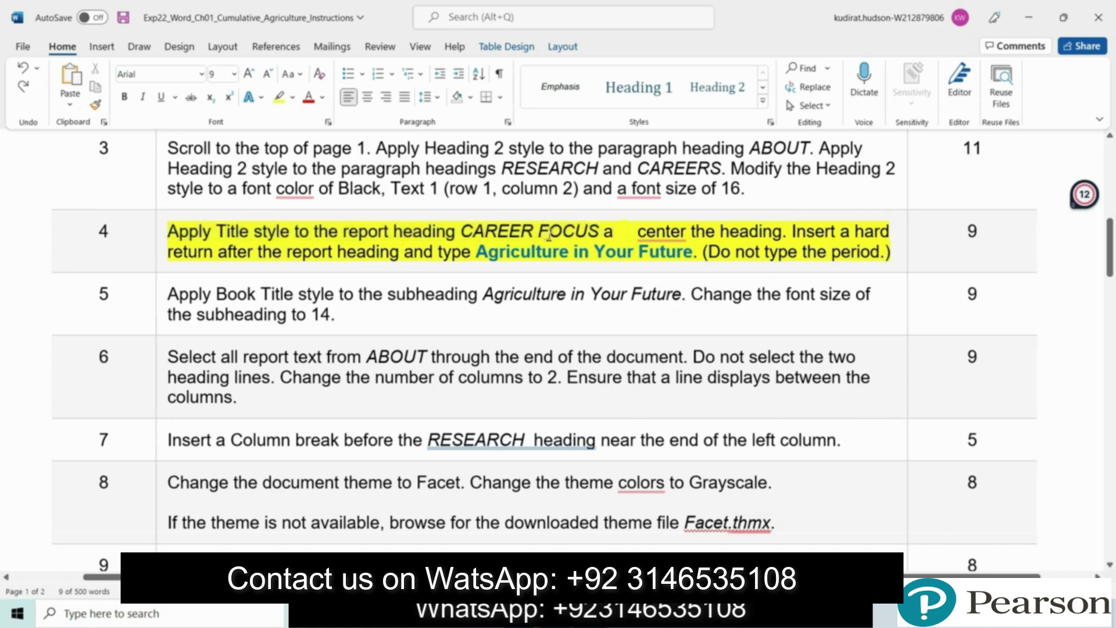
# Step: Apply the Title style to the CAREER FOCUS report heading in the S_EXP22_Word_Ch01_Cumulative_Agriculture document and center it
pyautogui.moveTo(194, 231); pyautogui.dragTo(788, 232)
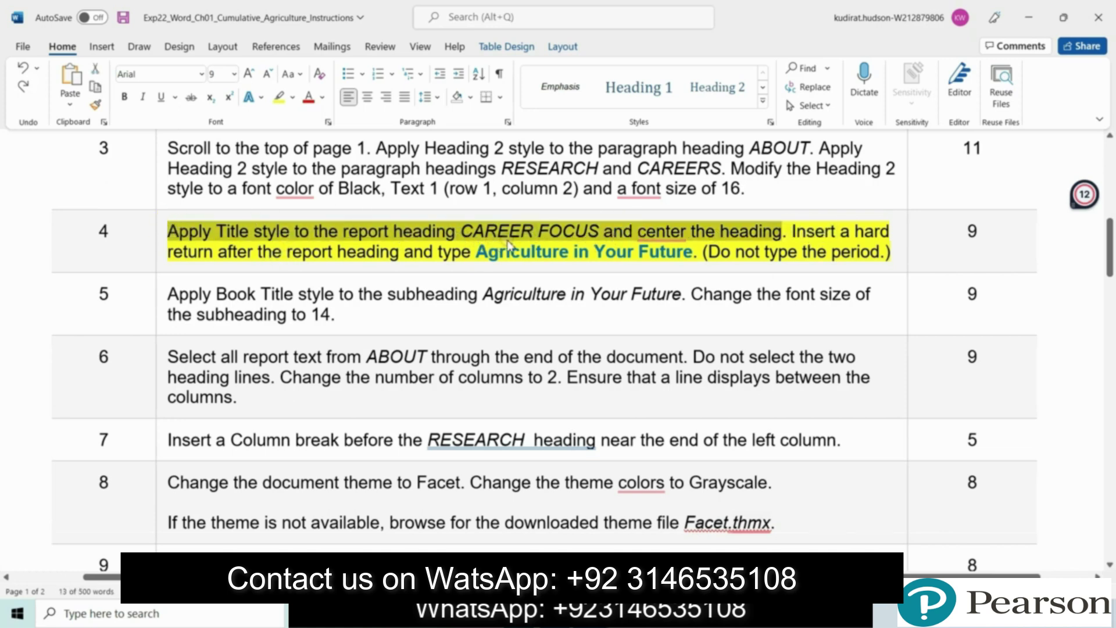
pyautogui.click(605, 613)
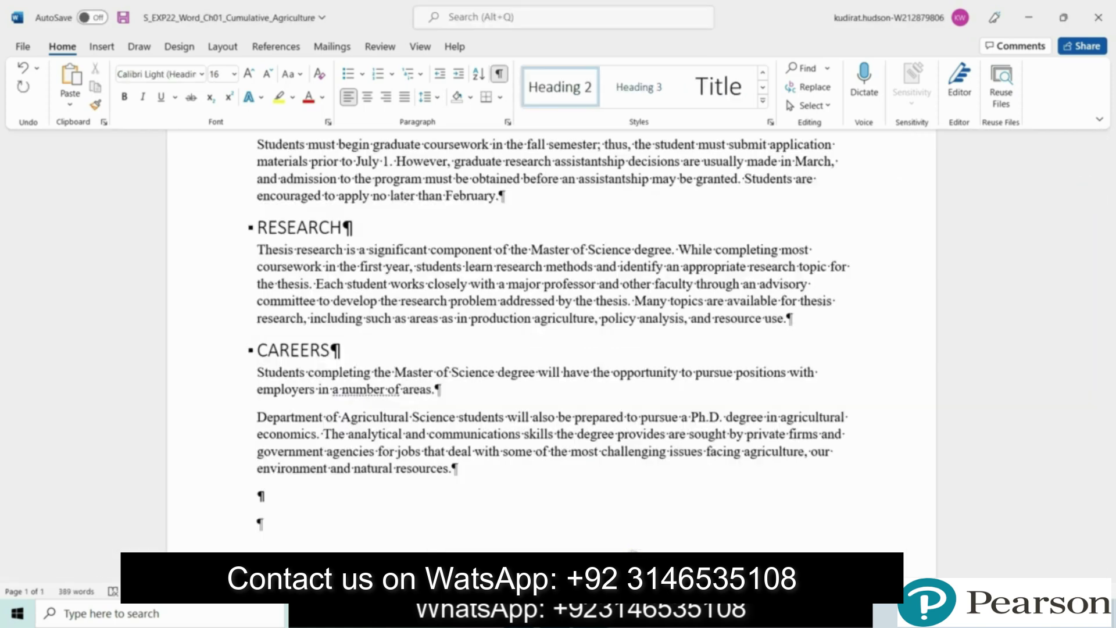
pyautogui.scroll(7, 378, 289)
pyautogui.moveTo(257, 239); pyautogui.dragTo(368, 245)
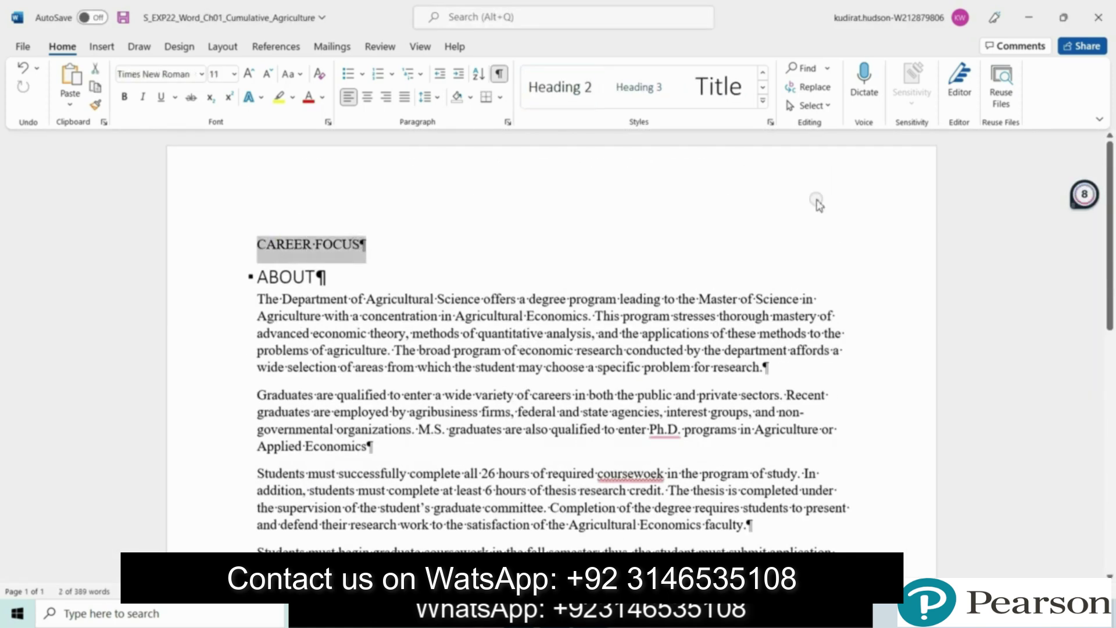
pyautogui.click(718, 87)
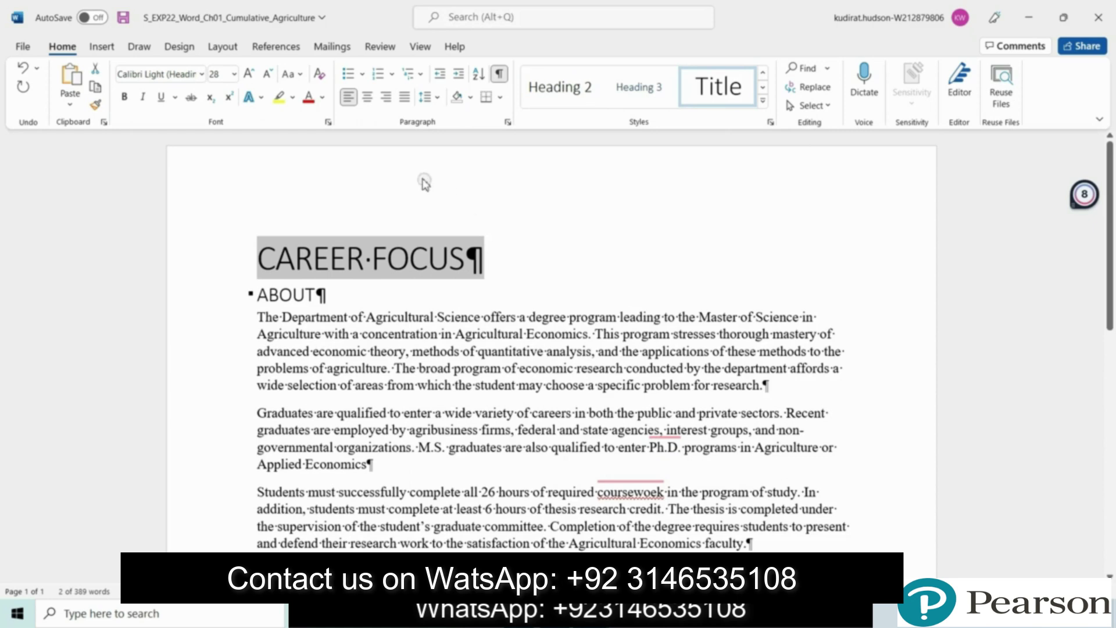
pyautogui.click(367, 96)
pyautogui.click(687, 268)
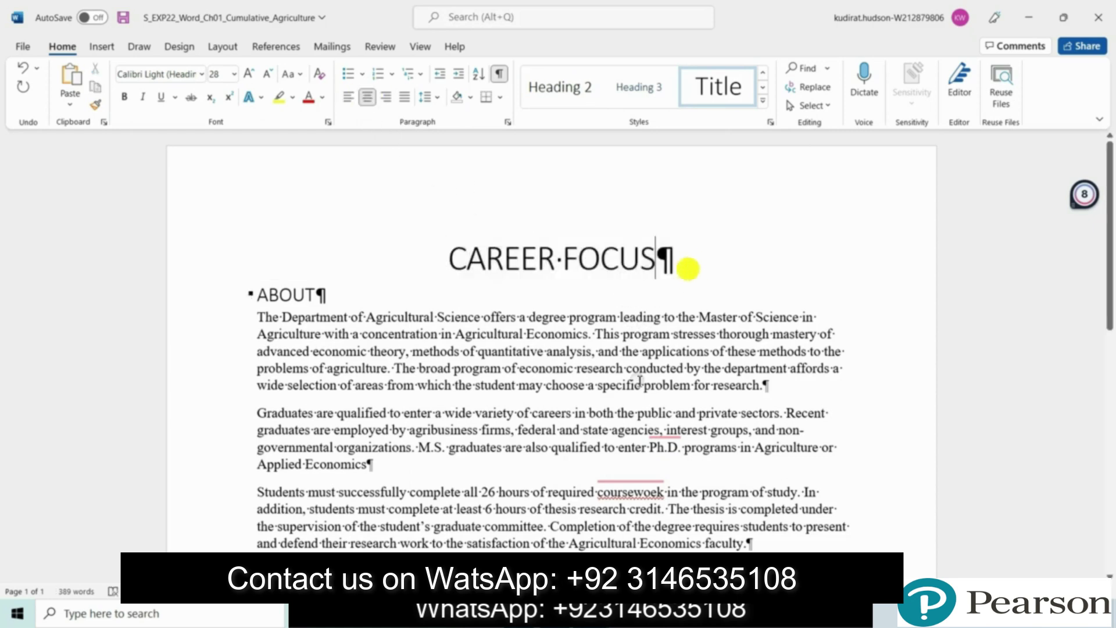
# Step: Copy the text Agriculture in Your Future from step 4 in the instructions document
pyautogui.hotkey('alt', 'Tab')
pyautogui.moveTo(782, 231); pyautogui.dragTo(438, 251)
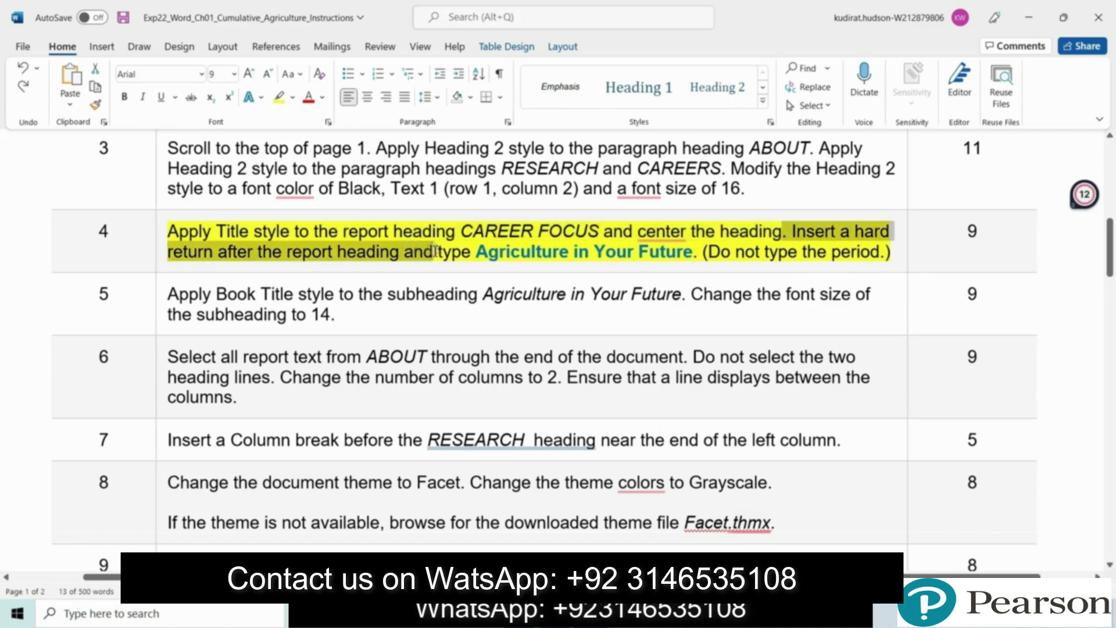
pyautogui.moveTo(474, 251); pyautogui.dragTo(660, 251)
pyautogui.rightClick(660, 251)
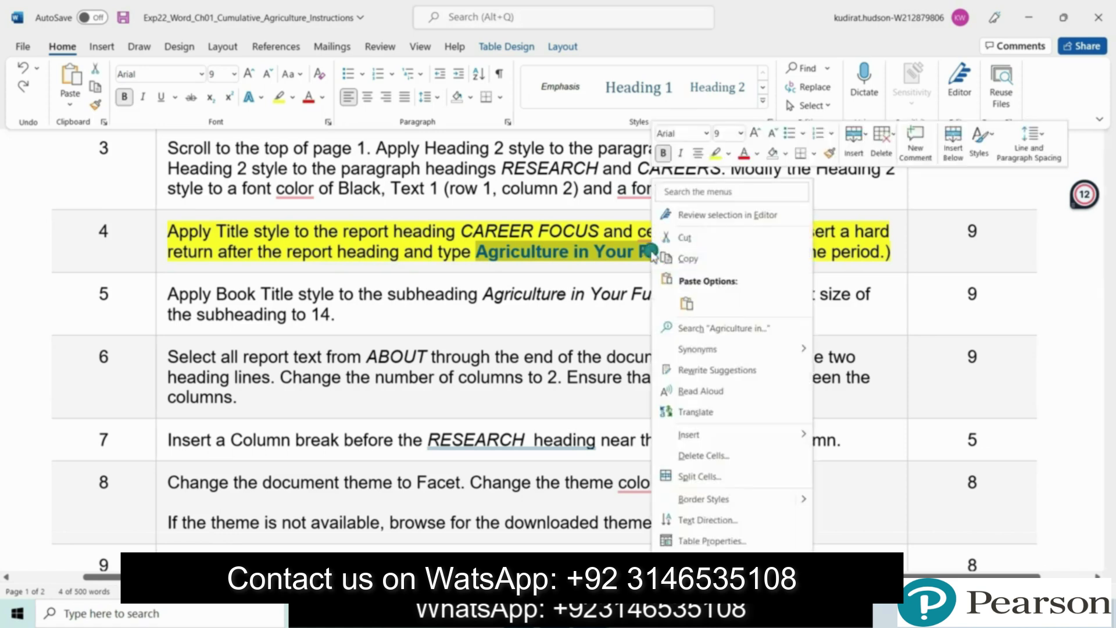
pyautogui.click(688, 259)
pyautogui.moveTo(783, 231); pyautogui.dragTo(701, 252)
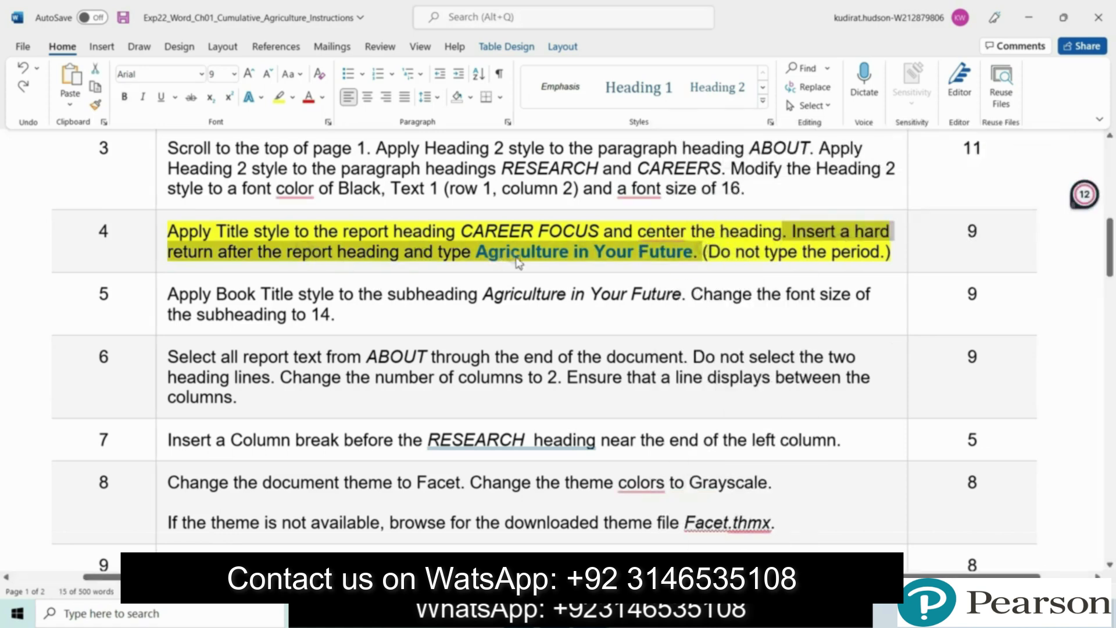
# Step: Insert a hard return after the CAREER FOCUS heading and paste Agriculture in Your Future there without its source formatting
pyautogui.click(599, 613)
pyautogui.click(668, 526)
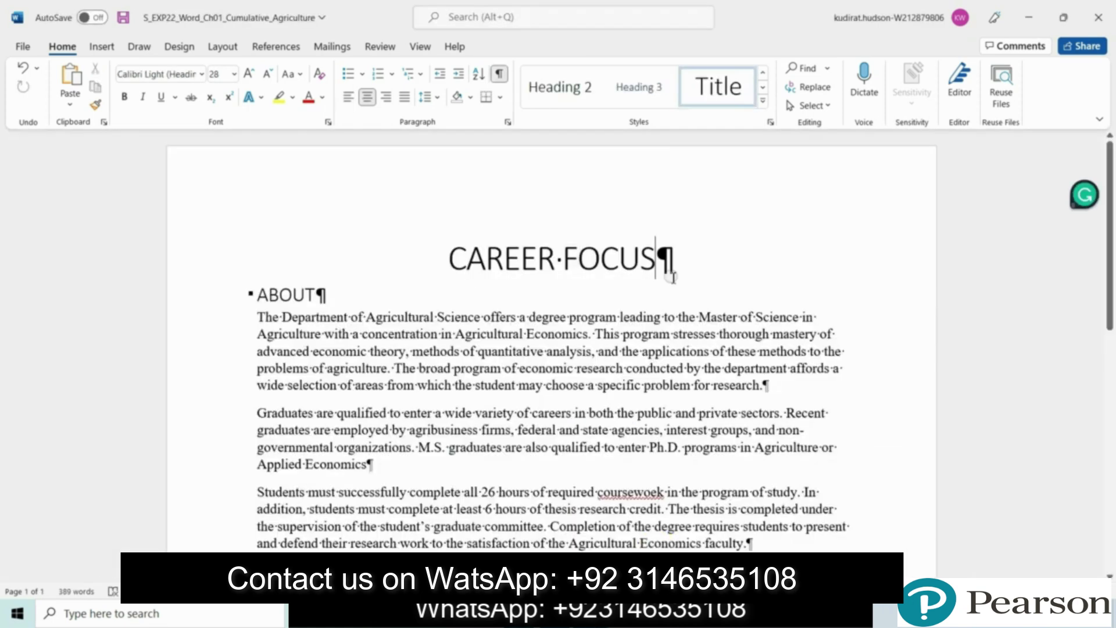
pyautogui.hotkey('ctrl', 'Return')
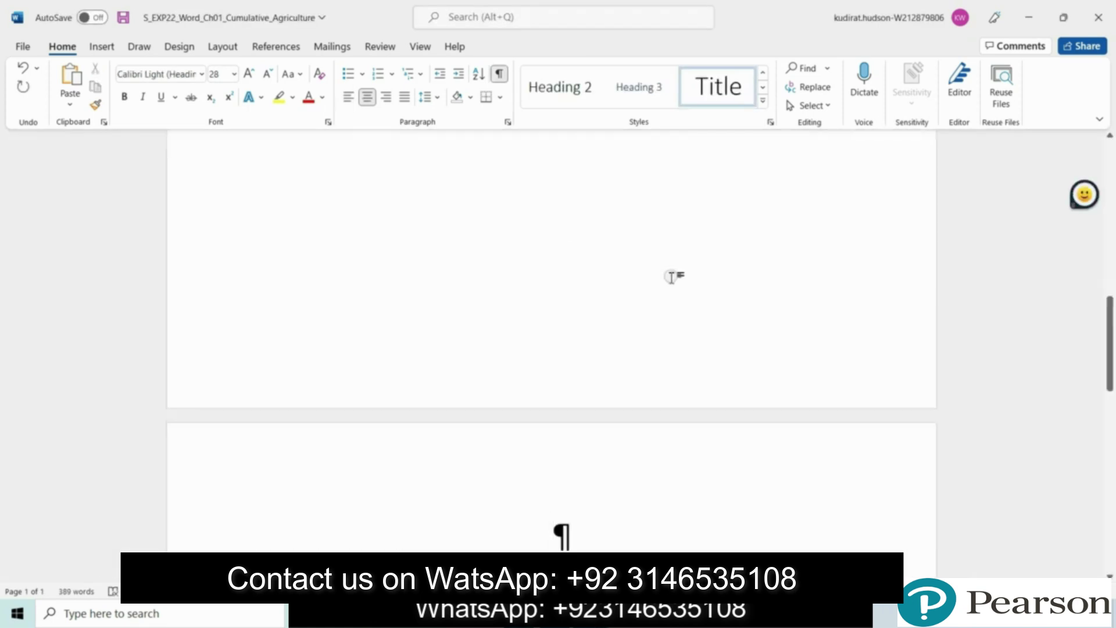
pyautogui.hotkey('ctrl', 'z')
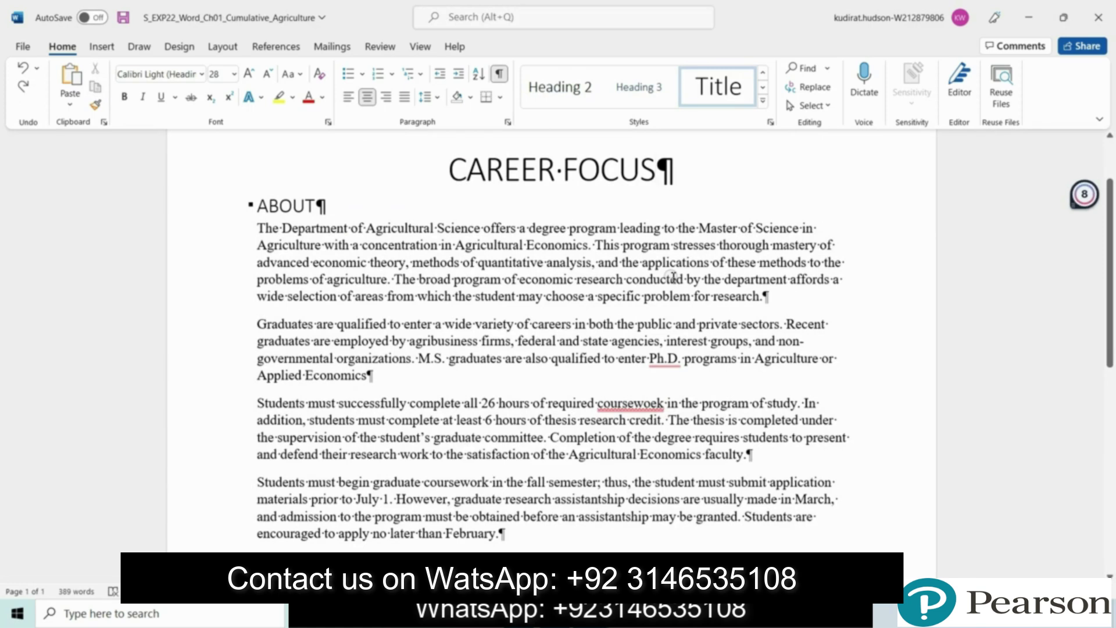
pyautogui.press('Return')
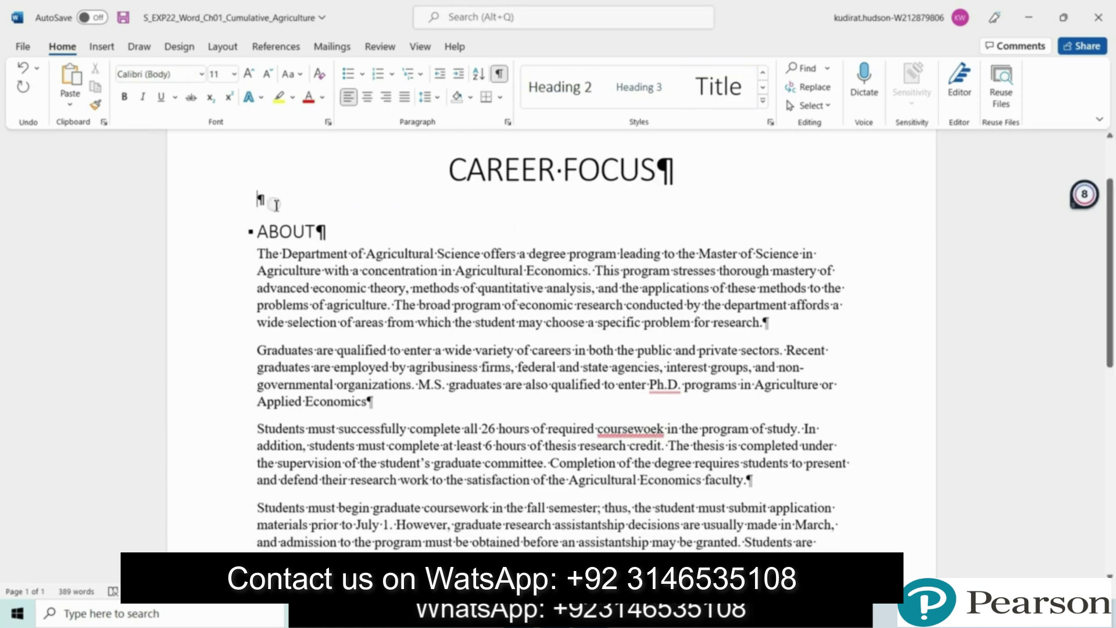
pyautogui.rightClick(259, 197)
pyautogui.click(381, 296)
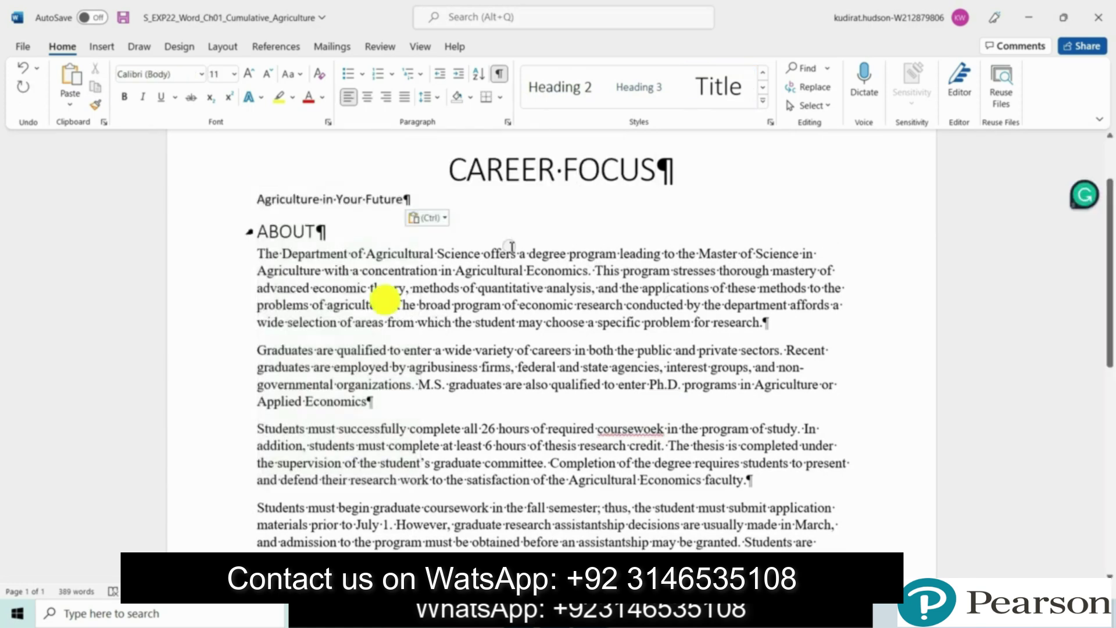
# Step: In the instructions document, remove the highlight from step 4's text and highlight step 5's text in yellow
pyautogui.hotkey('alt', 'Tab')
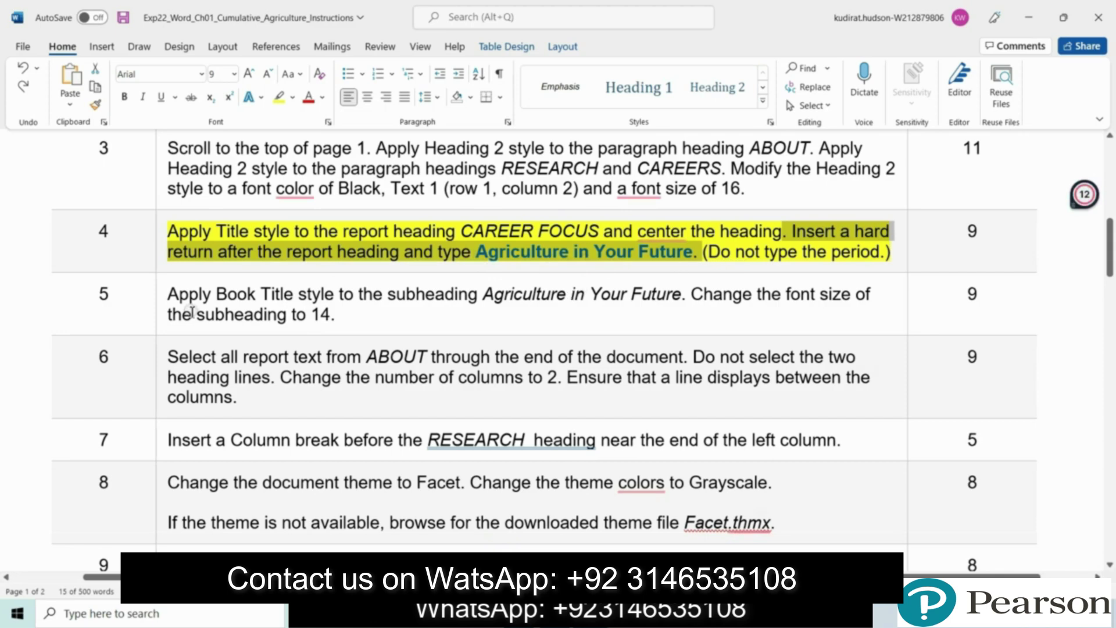
pyautogui.click(162, 261)
pyautogui.click(238, 233)
pyautogui.click(233, 320)
pyautogui.click(163, 308)
pyautogui.click(238, 283)
pyautogui.click(228, 298)
pyautogui.click(336, 314)
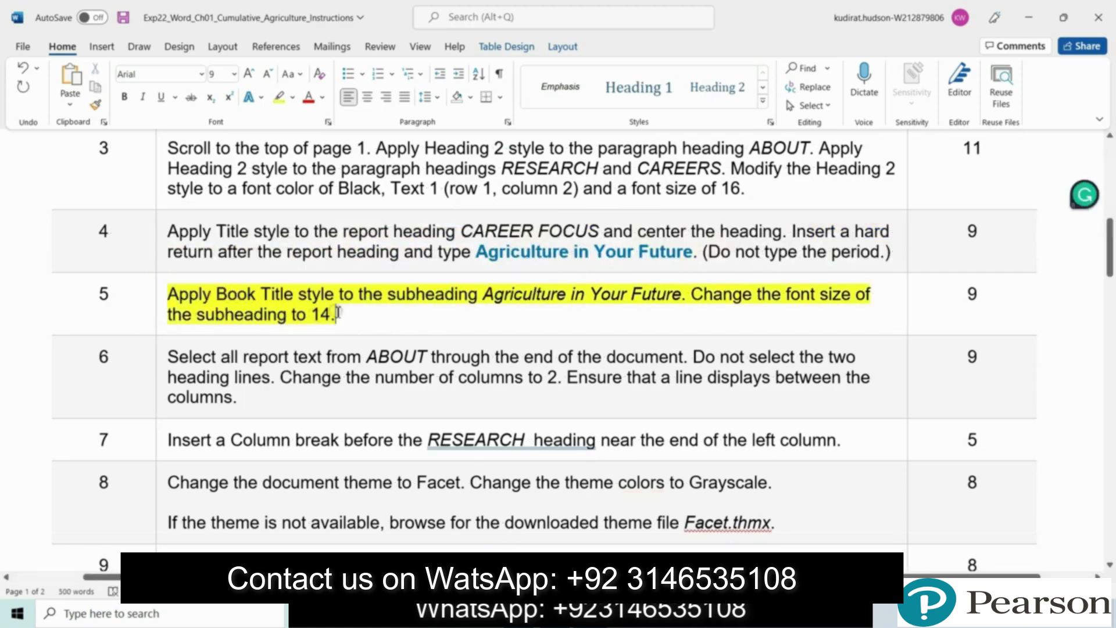
pyautogui.scroll(-2, 340, 311)
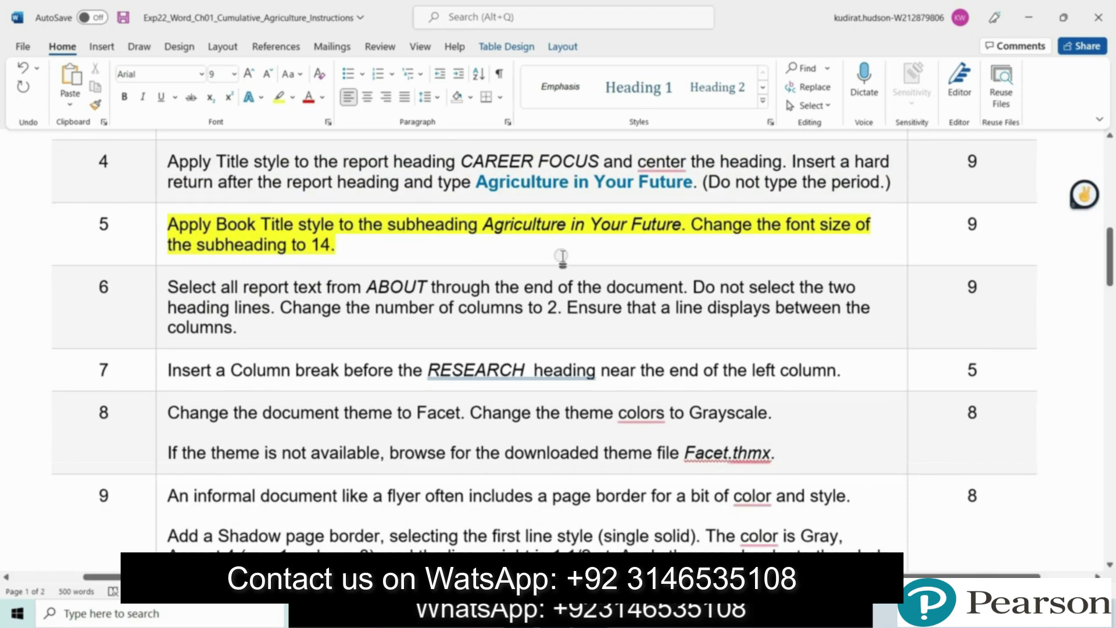
pyautogui.moveTo(193, 226); pyautogui.dragTo(683, 228)
pyautogui.moveTo(682, 230); pyautogui.dragTo(687, 242)
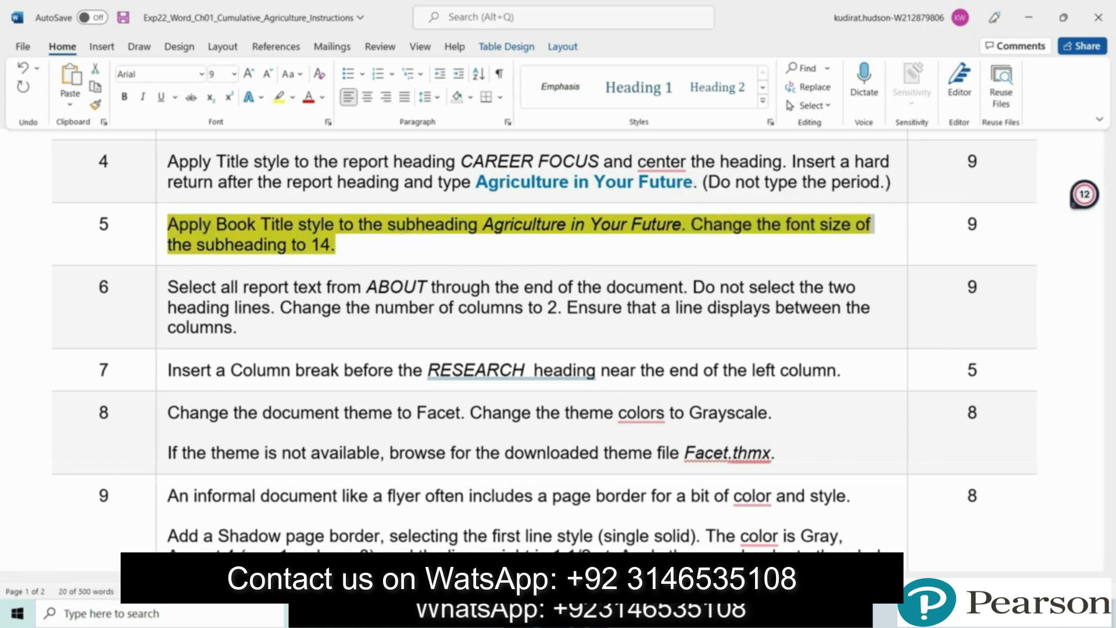
# Step: In S_EXP22_Word_Ch01_Cumulative_Agriculture, apply the Book Title style at font size 14 to the Agriculture in Your Future subheading and save the document
pyautogui.moveTo(591, 613)
pyautogui.click(667, 526)
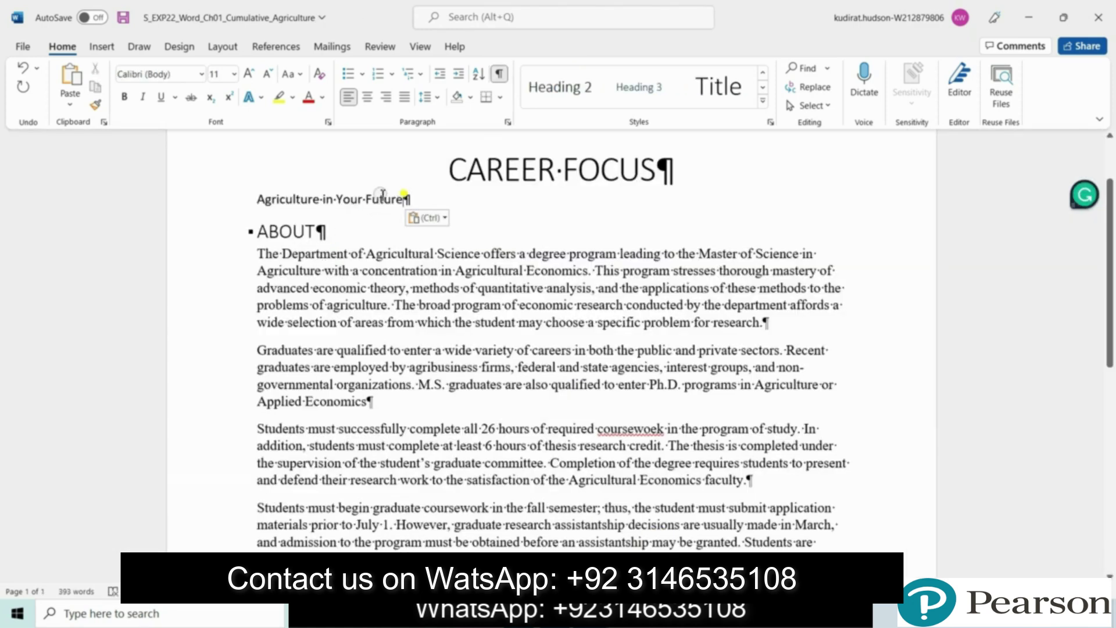
pyautogui.tripleClick(382, 199)
pyautogui.click(763, 100)
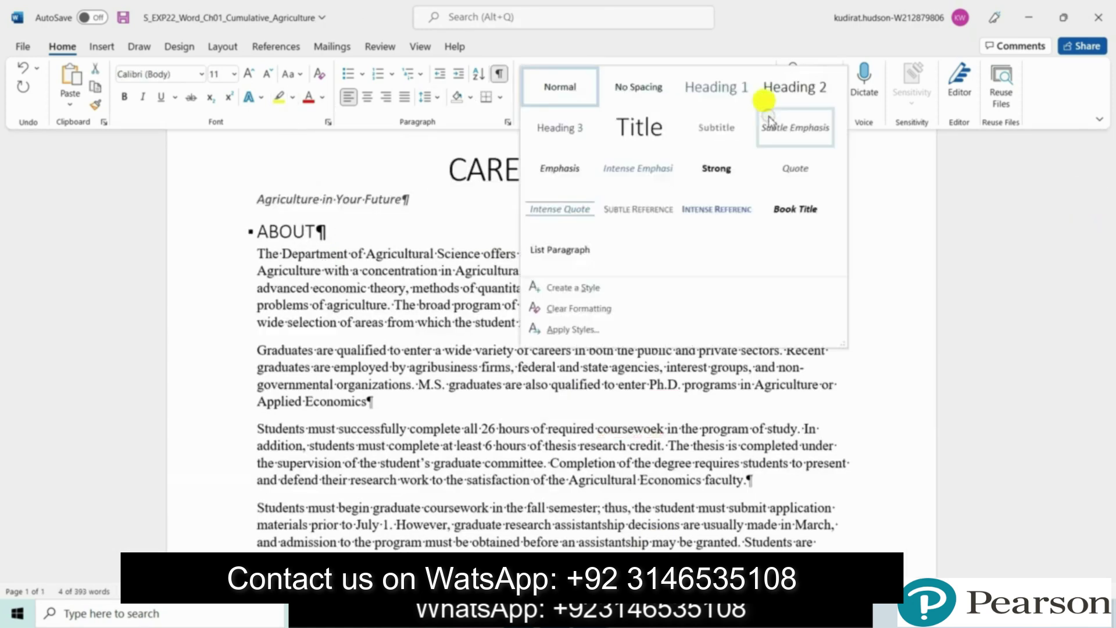
pyautogui.click(796, 209)
pyautogui.click(234, 74)
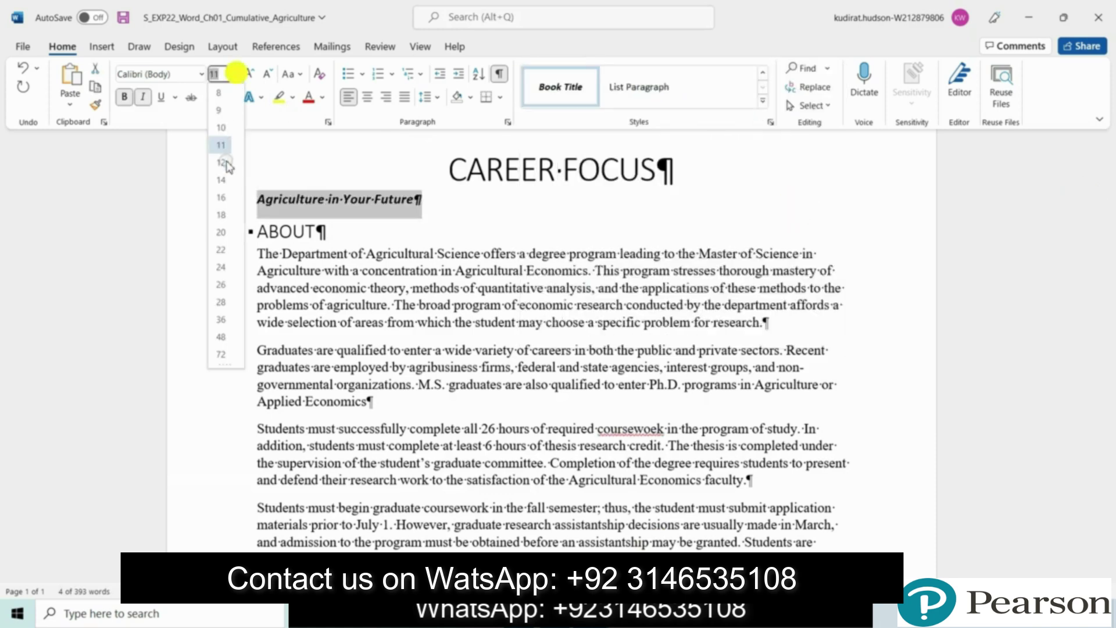
pyautogui.click(220, 180)
pyautogui.click(488, 201)
pyautogui.click(123, 17)
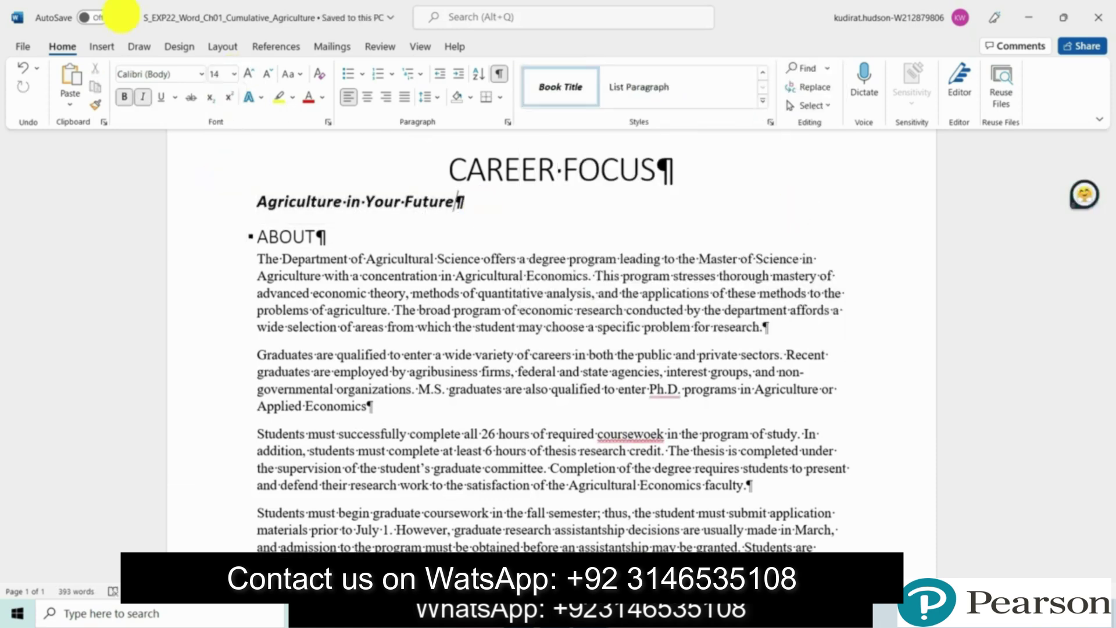
# Step: Return to the instructions document and remove the highlight from step 5's text
pyautogui.hotkey('alt', 'Tab')
pyautogui.click(162, 244)
pyautogui.click(237, 219)
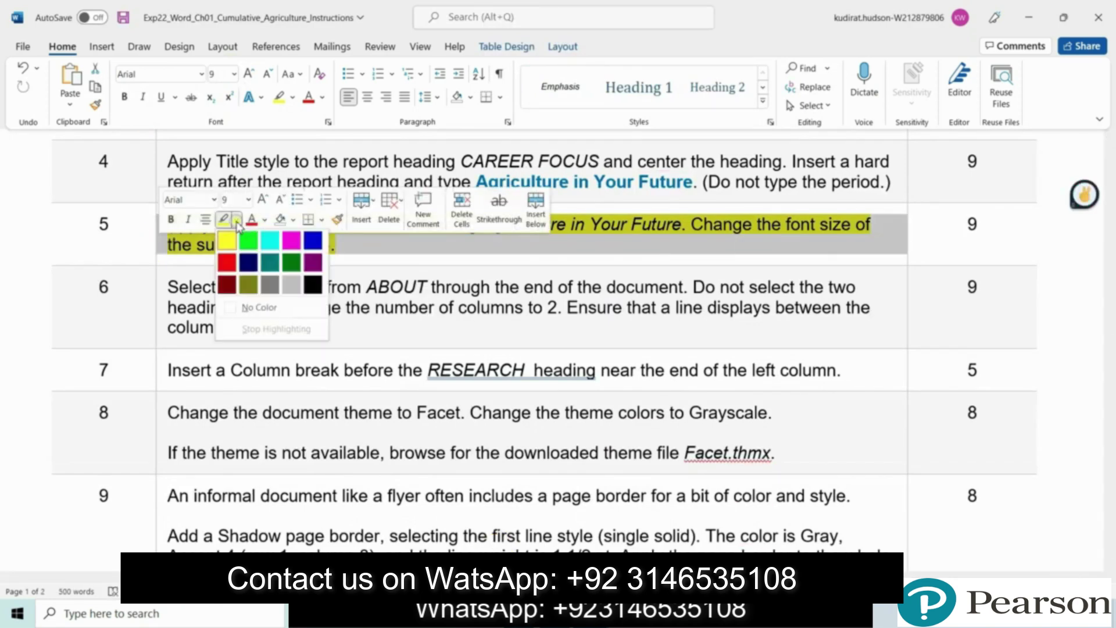
pyautogui.click(256, 307)
pyautogui.click(154, 310)
pyautogui.scroll(-2, 297, 323)
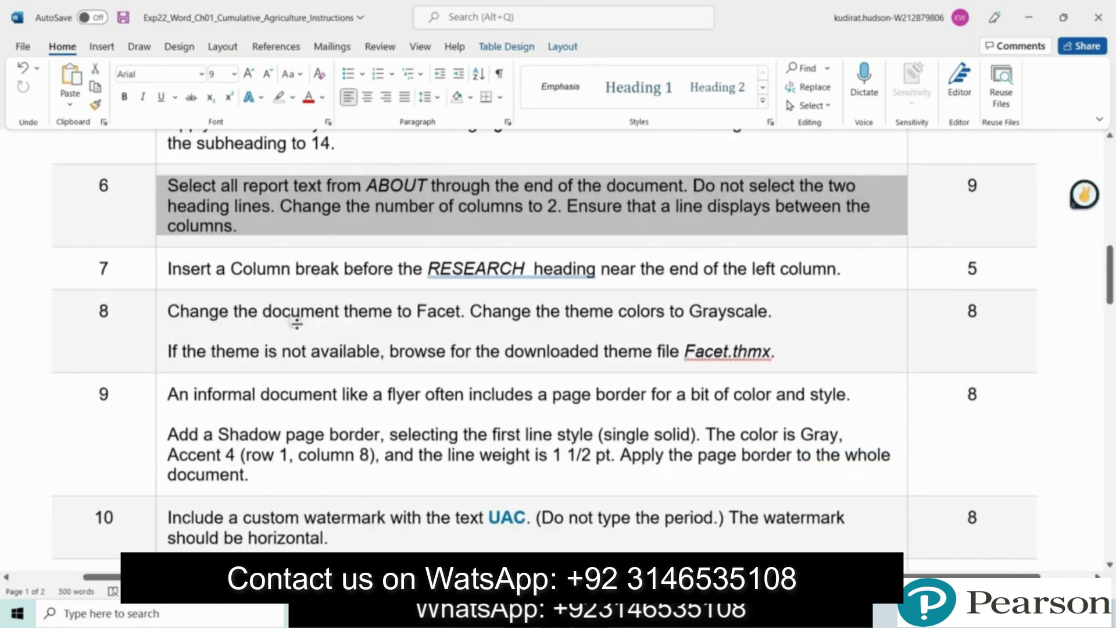
pyautogui.scroll(1, 296, 324)
pyautogui.click(165, 304)
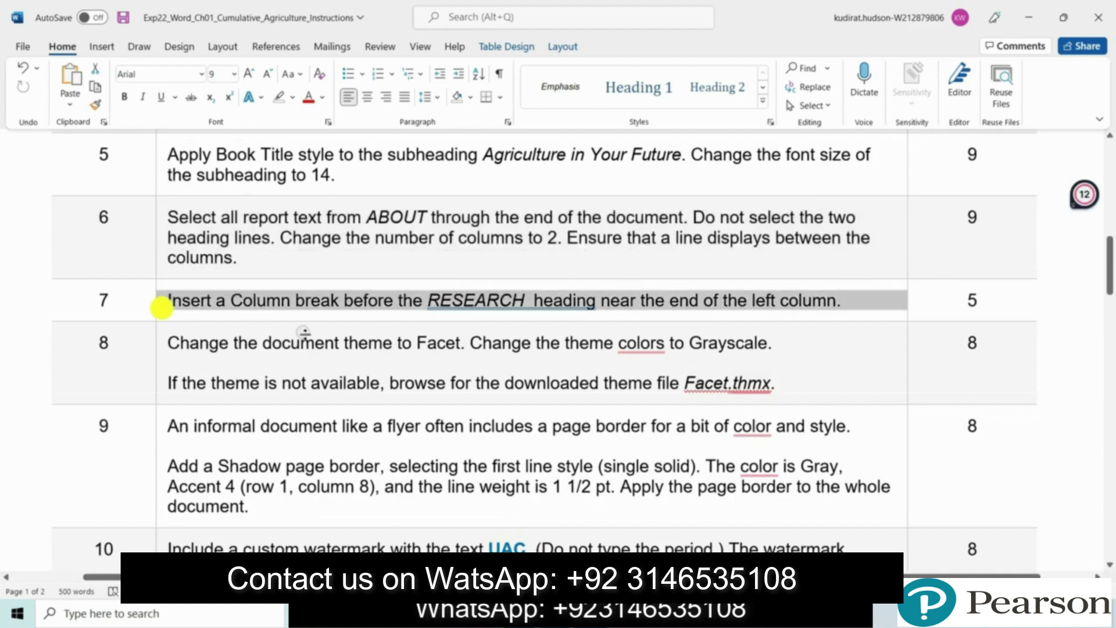
pyautogui.scroll(-15, 304, 323)
pyautogui.scroll(12, 382, 409)
# Step: Close the S_EXP22_Word_Ch01_Cumulative_Agriculture document, then open and look through Solution_EXP22_Word_Ch01_Cumulative_Agriculture
pyautogui.click(604, 613)
pyautogui.click(661, 549)
pyautogui.moveTo(1108, 301); pyautogui.dragTo(1109, 232)
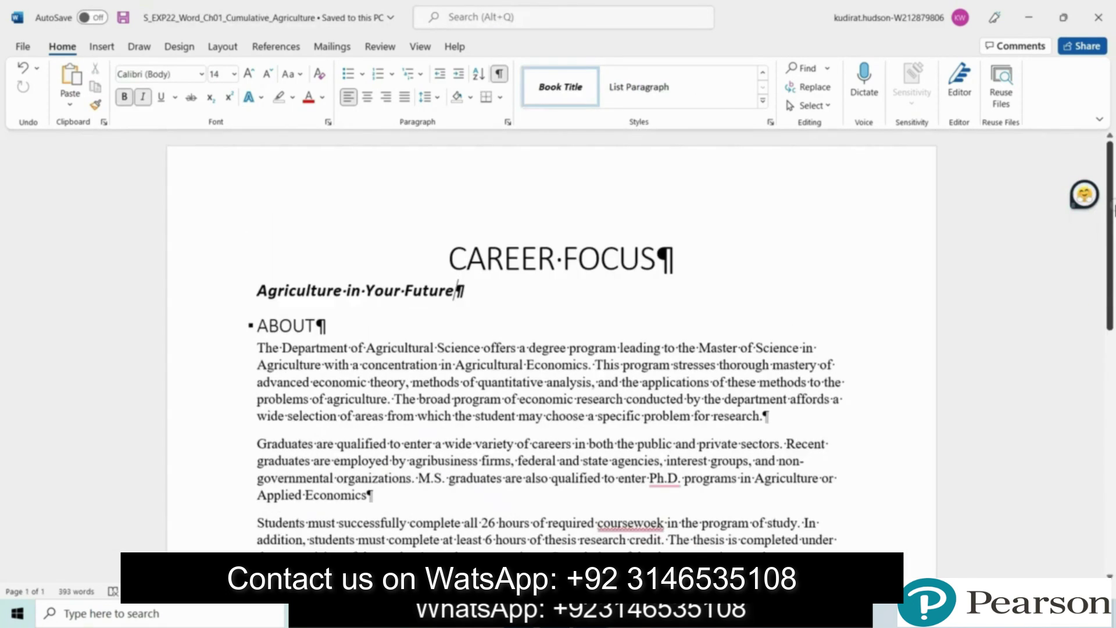
pyautogui.click(1098, 19)
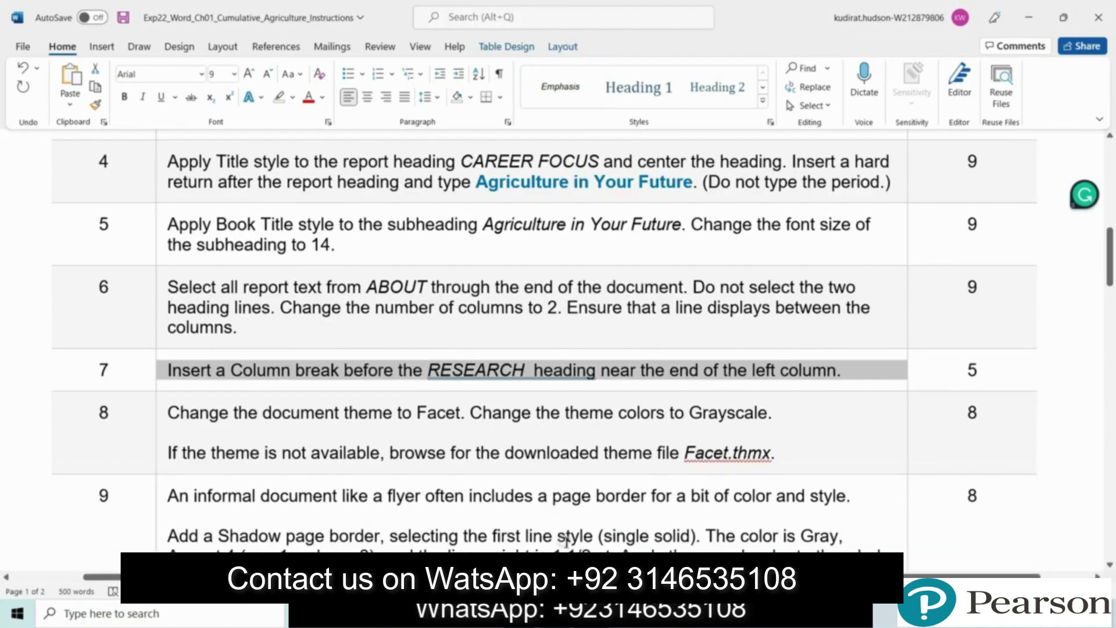
pyautogui.click(1098, 19)
pyautogui.doubleClick(186, 174)
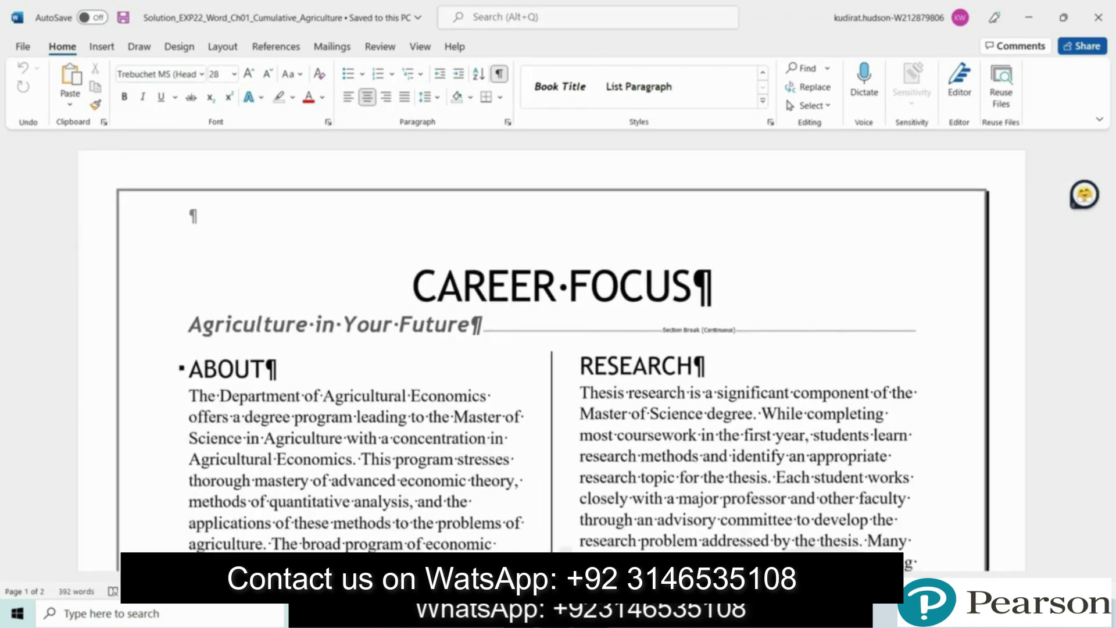
pyautogui.scroll(-5, 509, 263)
pyautogui.scroll(-5, 581, 302)
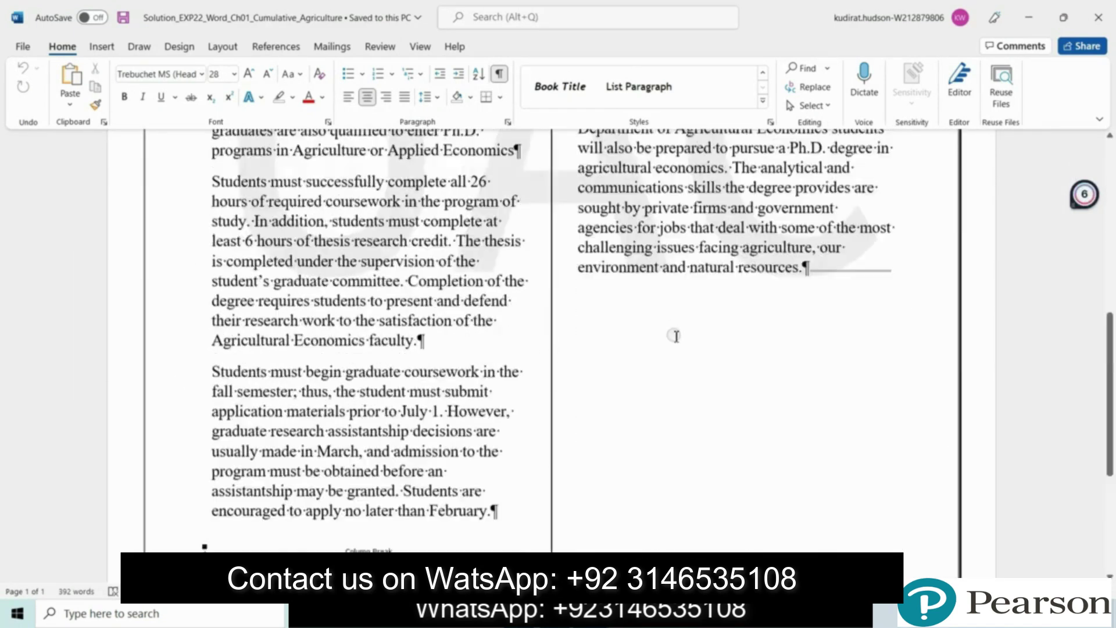
pyautogui.scroll(15, 673, 334)
# Step: Switch to the browser's Word Chapter 1 Cumulative Assessment score card and expand step 5's feedback to read how it was scored
pyautogui.hotkey('alt', 'Tab')
pyautogui.scroll(-3, 815, 380)
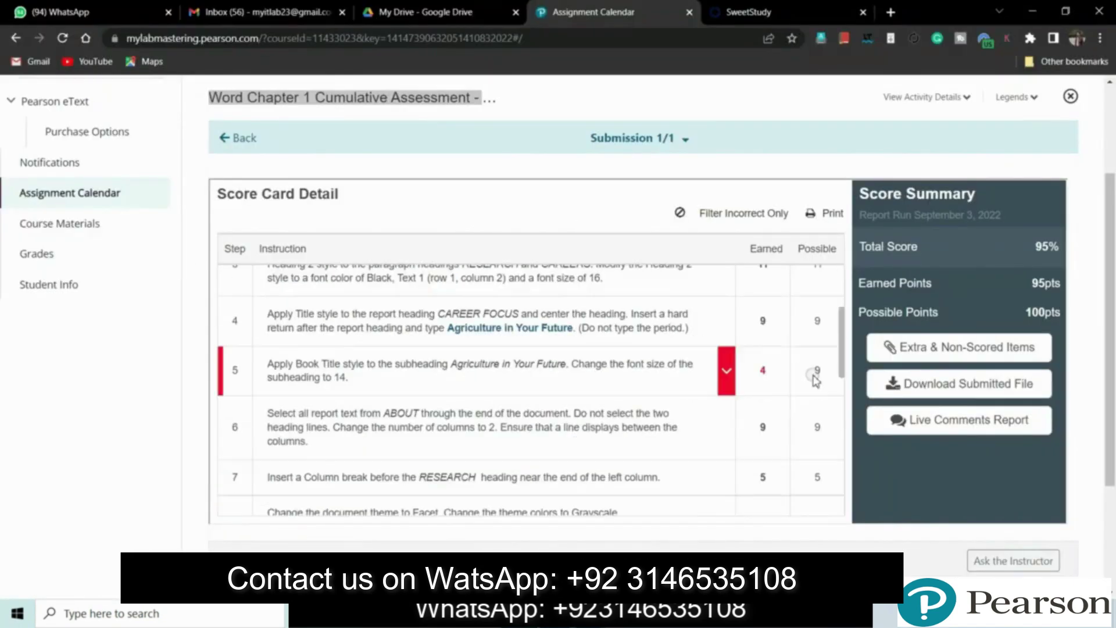
pyautogui.click(727, 371)
pyautogui.scroll(-1, 392, 355)
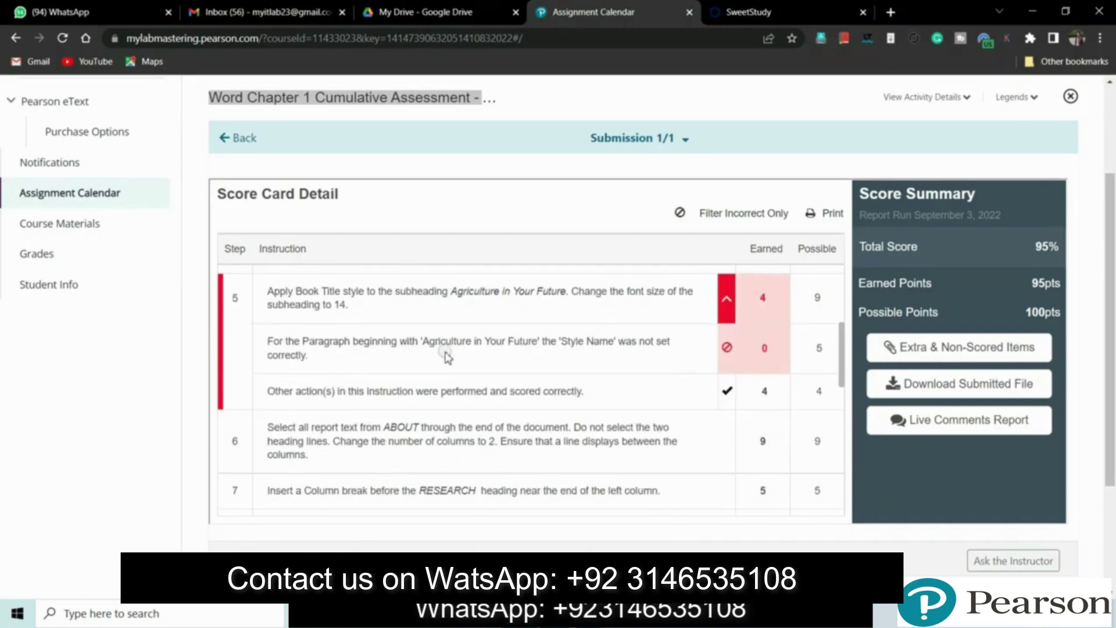
pyautogui.scroll(1, 448, 361)
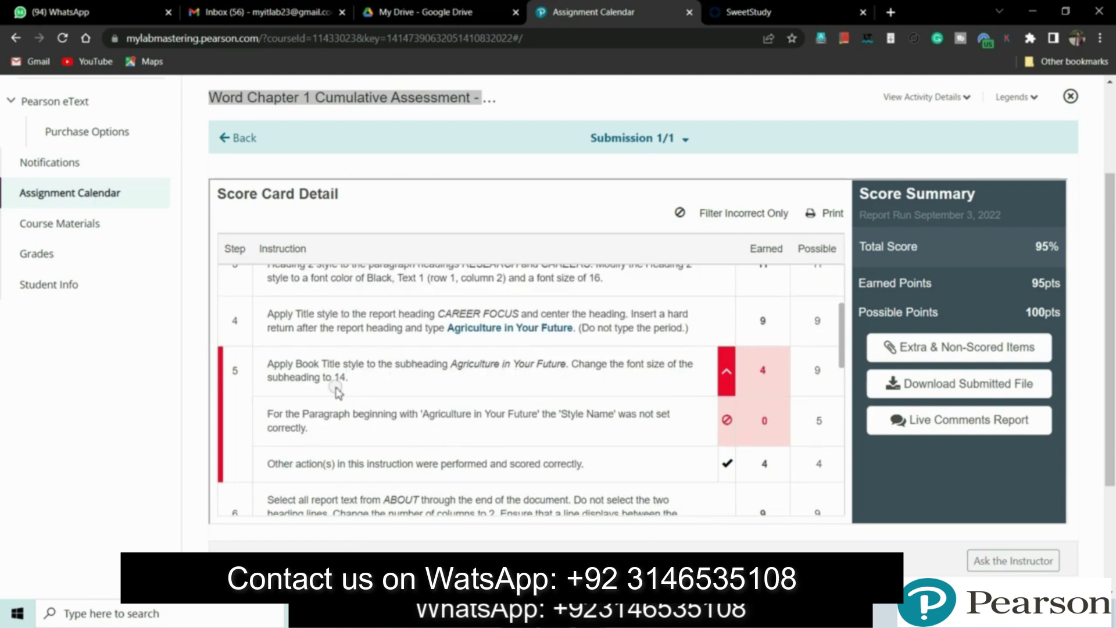
pyautogui.moveTo(269, 363); pyautogui.dragTo(360, 386)
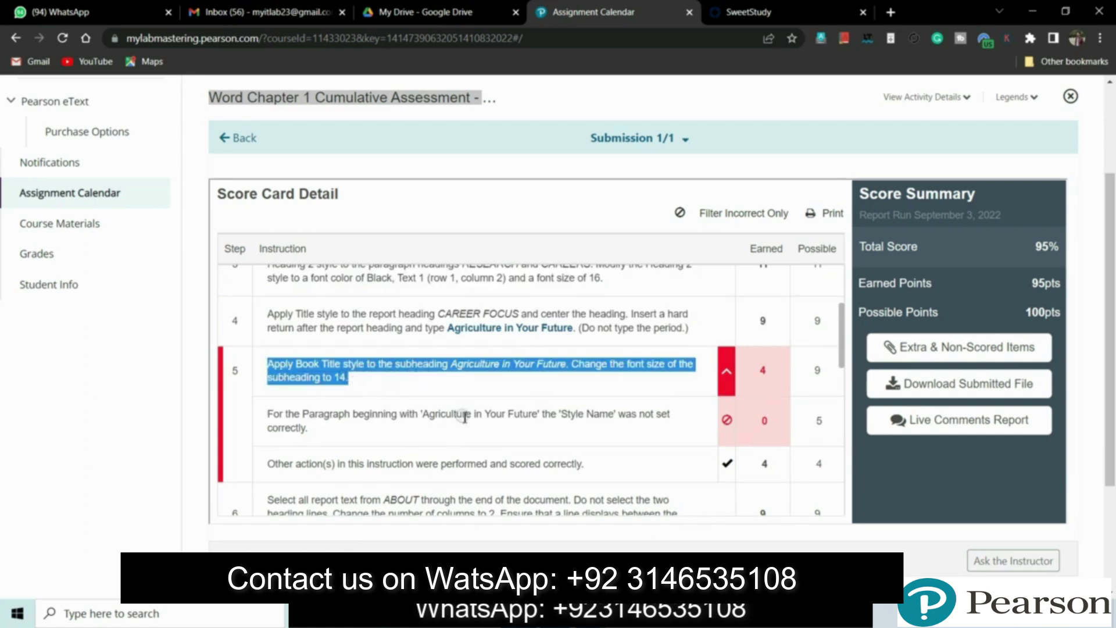
# Step: Reapply the Book Title style to the Agriculture in Your Future subheading in Solution_EXP22_Word_Ch01_Cumulative_Agriculture and save the document
pyautogui.hotkey('alt', 'Tab')
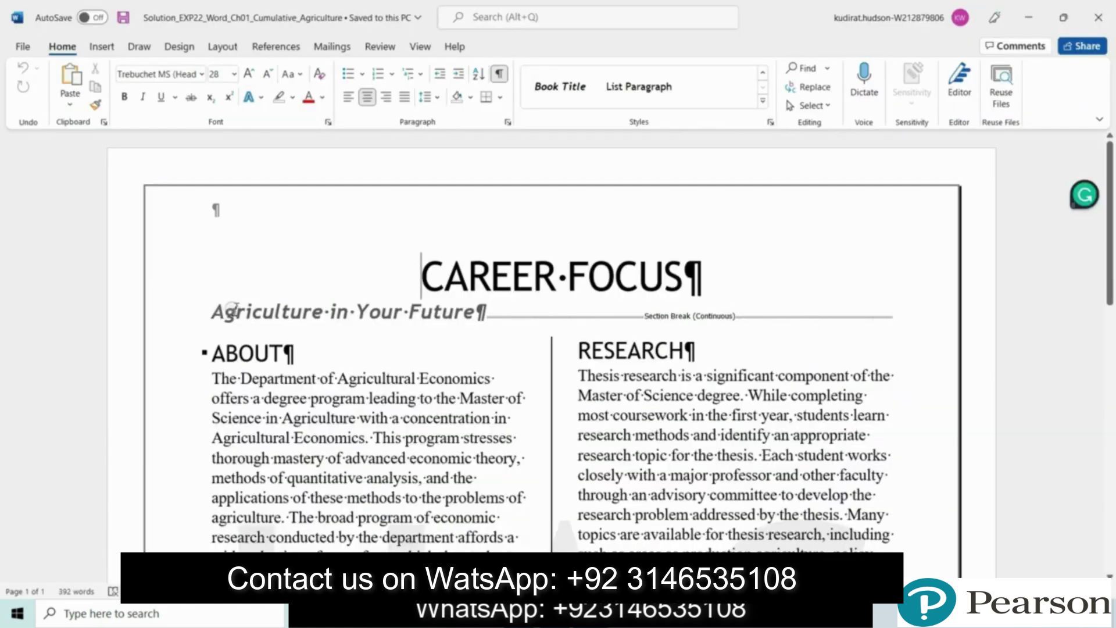
pyautogui.moveTo(215, 311); pyautogui.dragTo(487, 312)
pyautogui.click(570, 93)
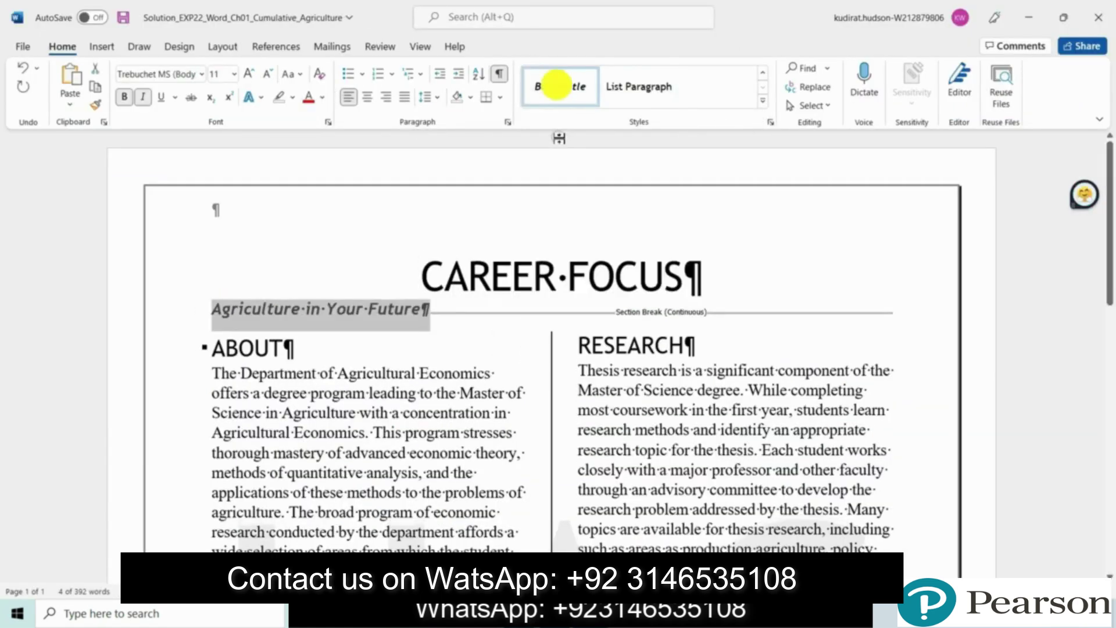
pyautogui.click(762, 100)
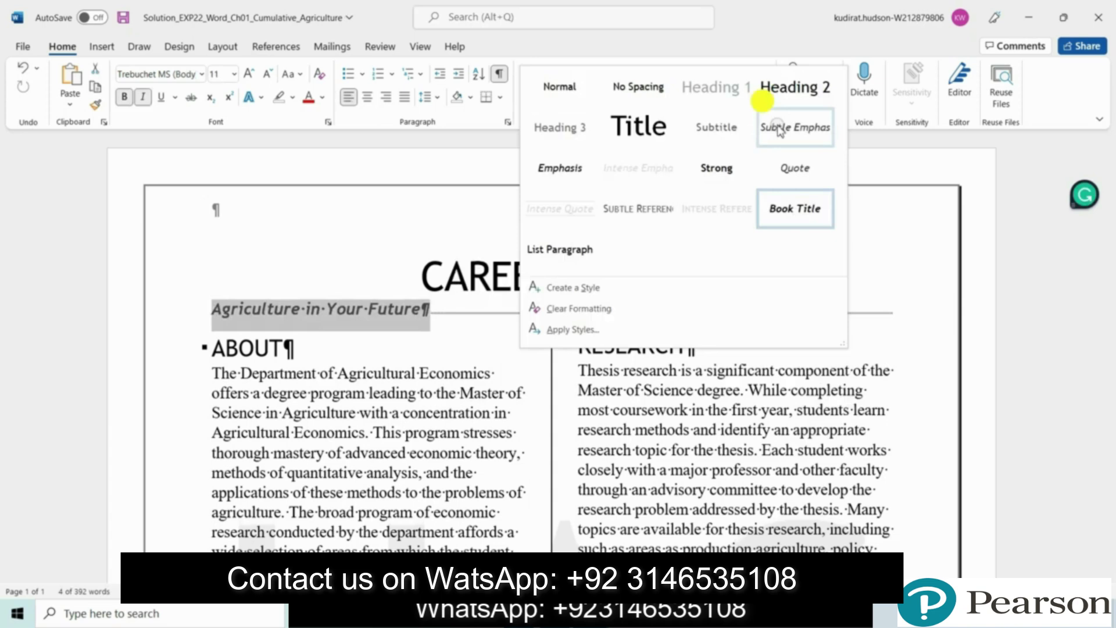
pyautogui.click(795, 209)
pyautogui.click(439, 311)
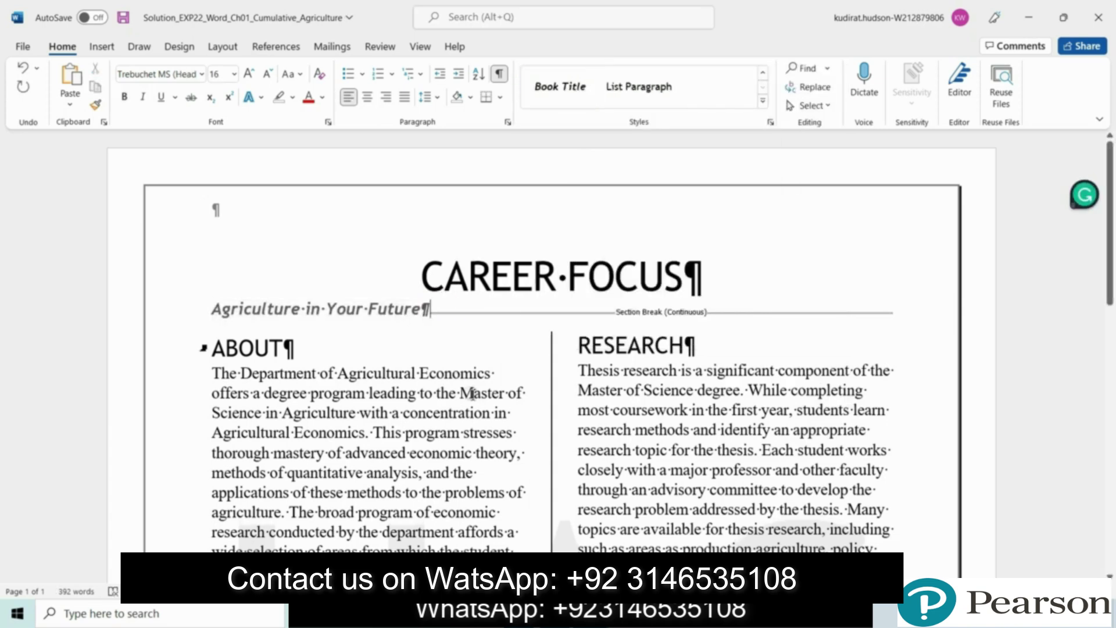
pyautogui.click(122, 17)
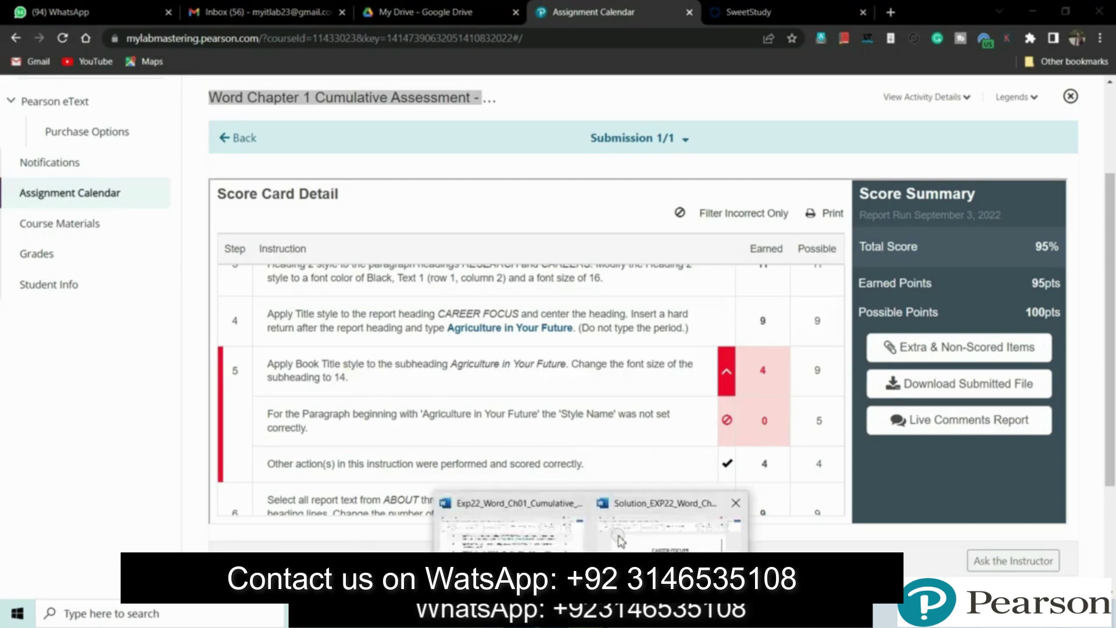
# Step: Set the font size of the Agriculture in Your Future subheading to 14 in the solution document and save it
pyautogui.click(639, 534)
pyautogui.click(291, 307)
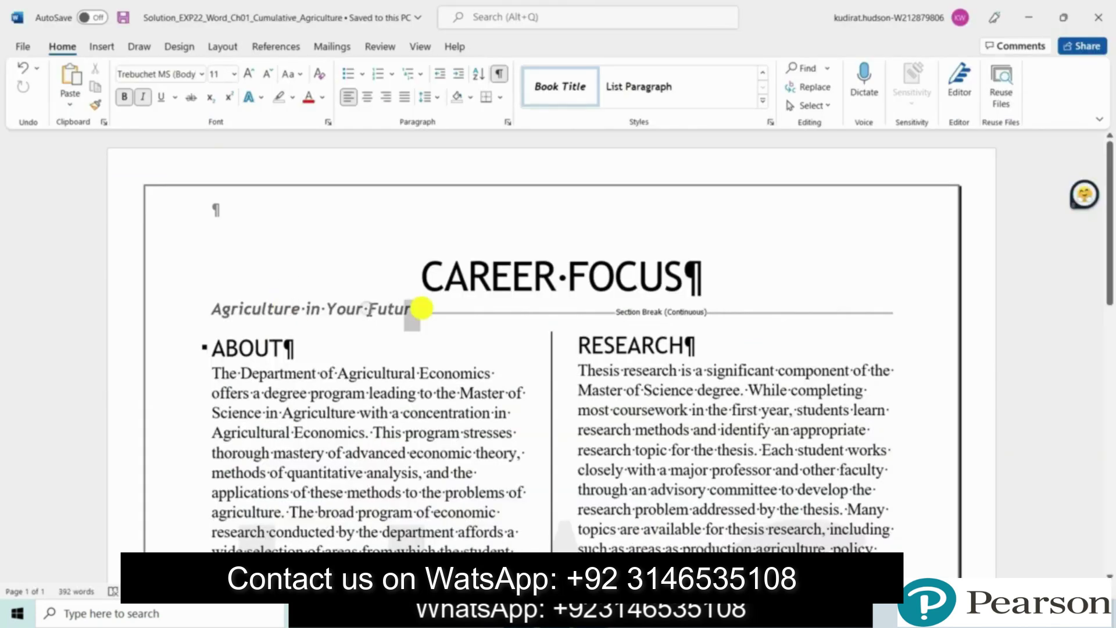
pyautogui.moveTo(422, 307); pyautogui.dragTo(211, 308)
pyautogui.click(233, 74)
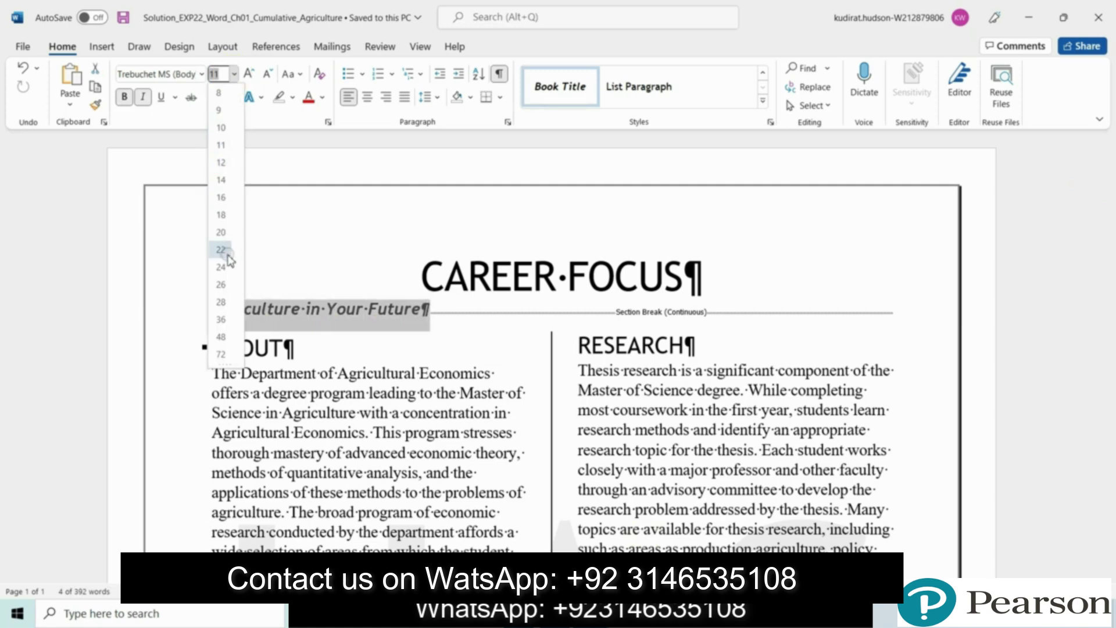
pyautogui.click(221, 197)
pyautogui.click(493, 312)
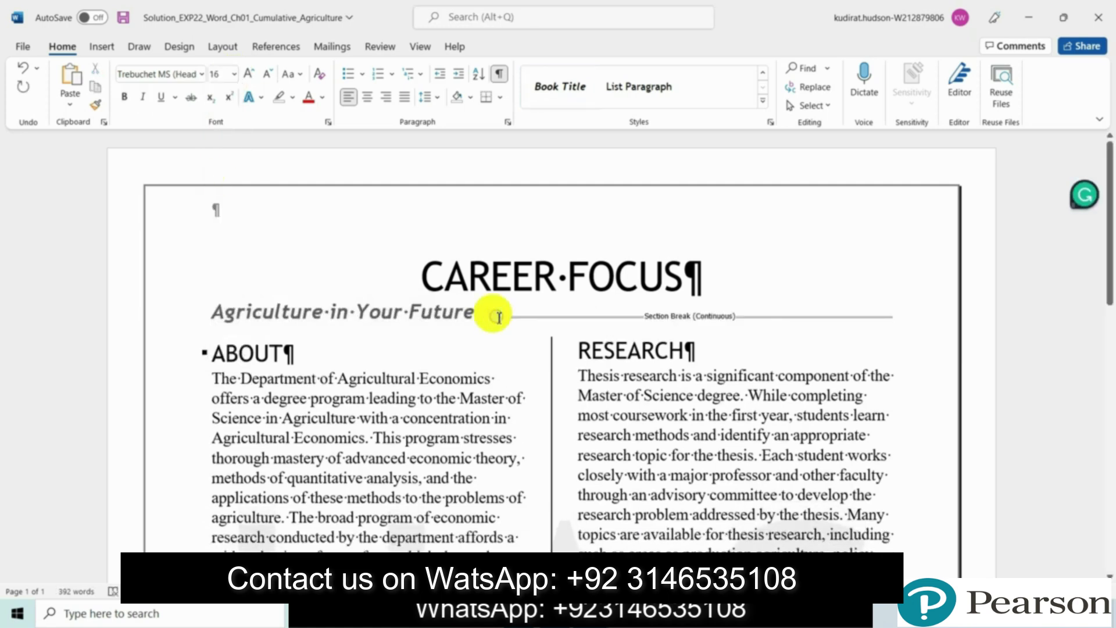
pyautogui.click(430, 307)
pyautogui.click(975, 338)
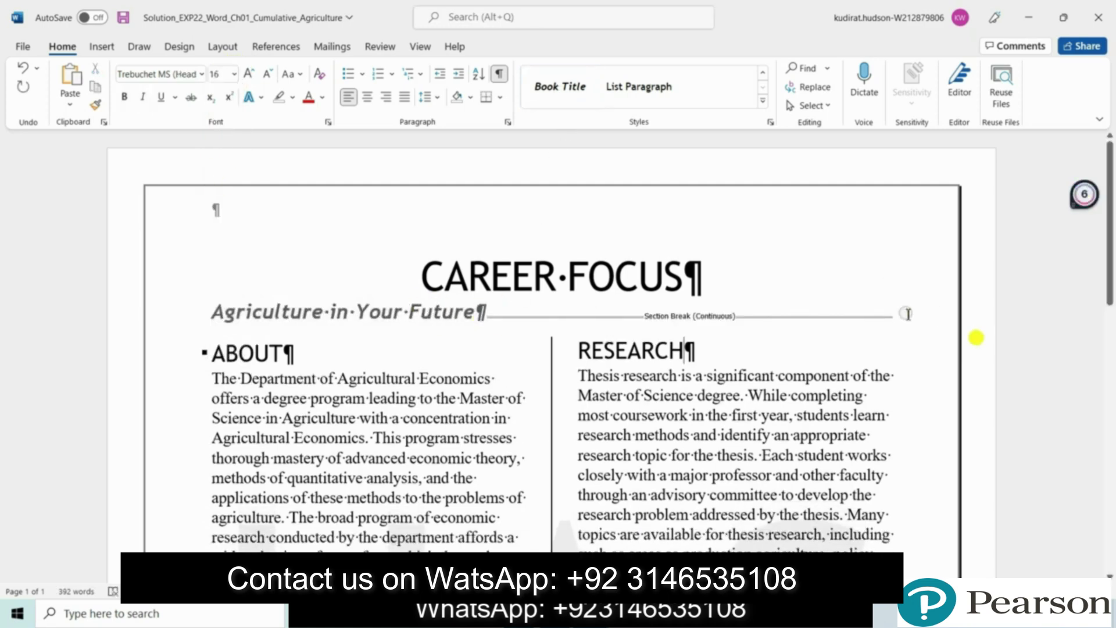
pyautogui.hotkey('ctrl', 's')
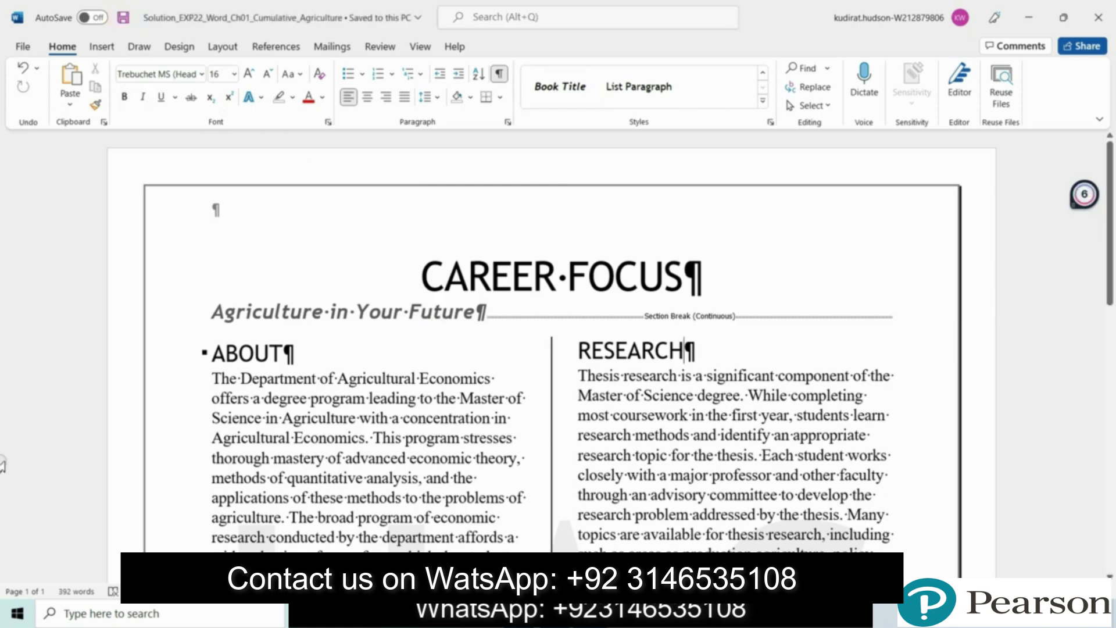